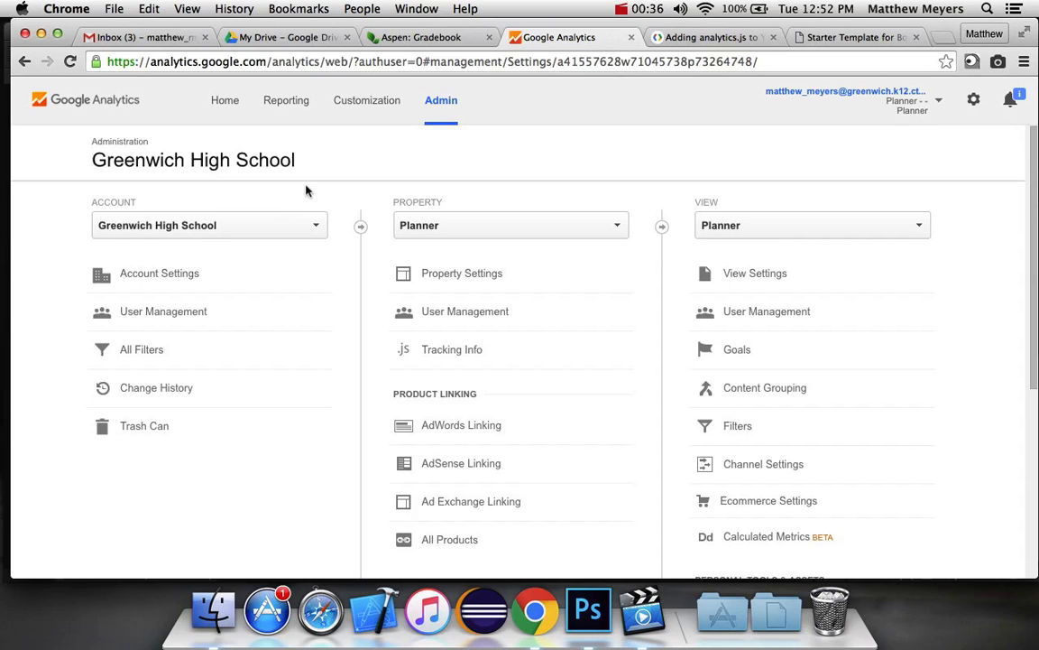
Load analytics.google.com in a separate browser tab and close that tab again
click(206, 101)
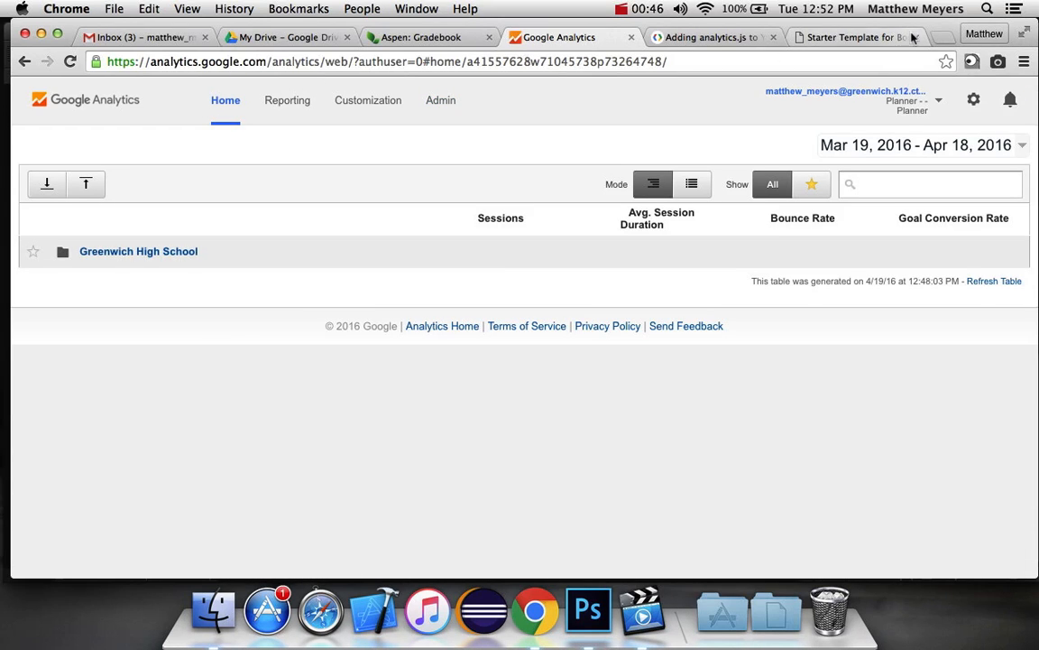
click(939, 36)
text(analytics.hooh)
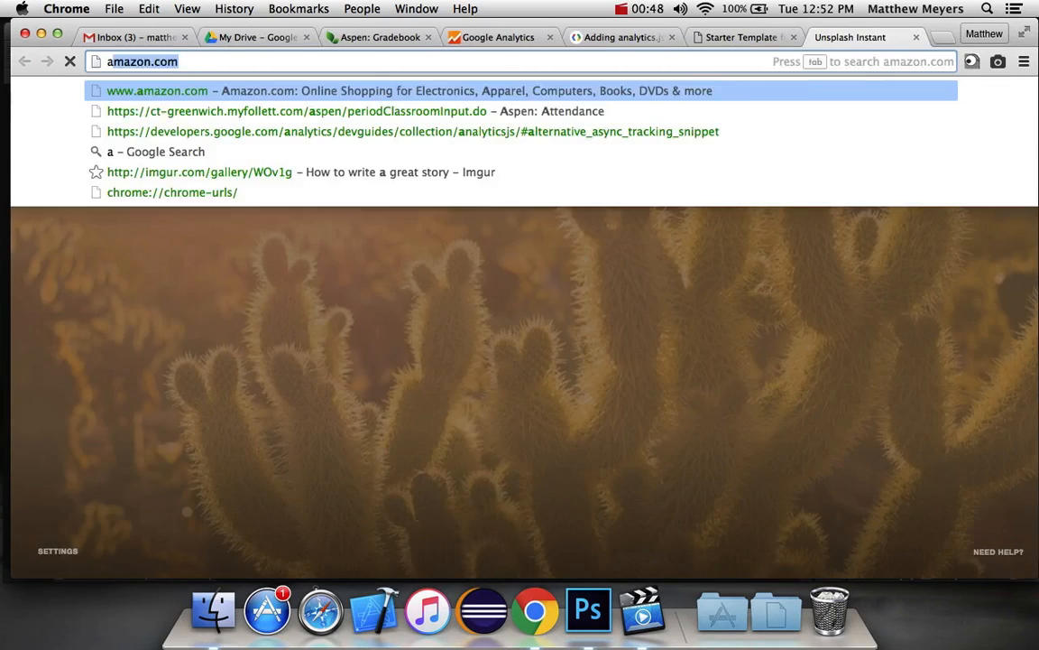
key(BackSpace)
key(BackSpace)
key(BackSpace)
key(BackSpace)
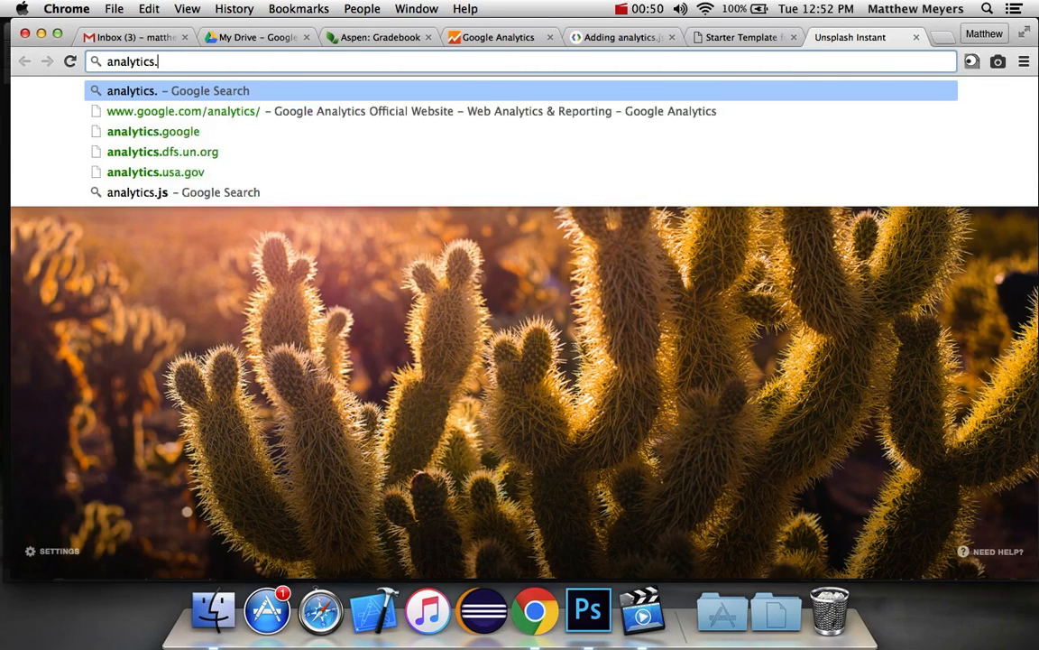
text(h)
key(BackSpace)
text(google.com)
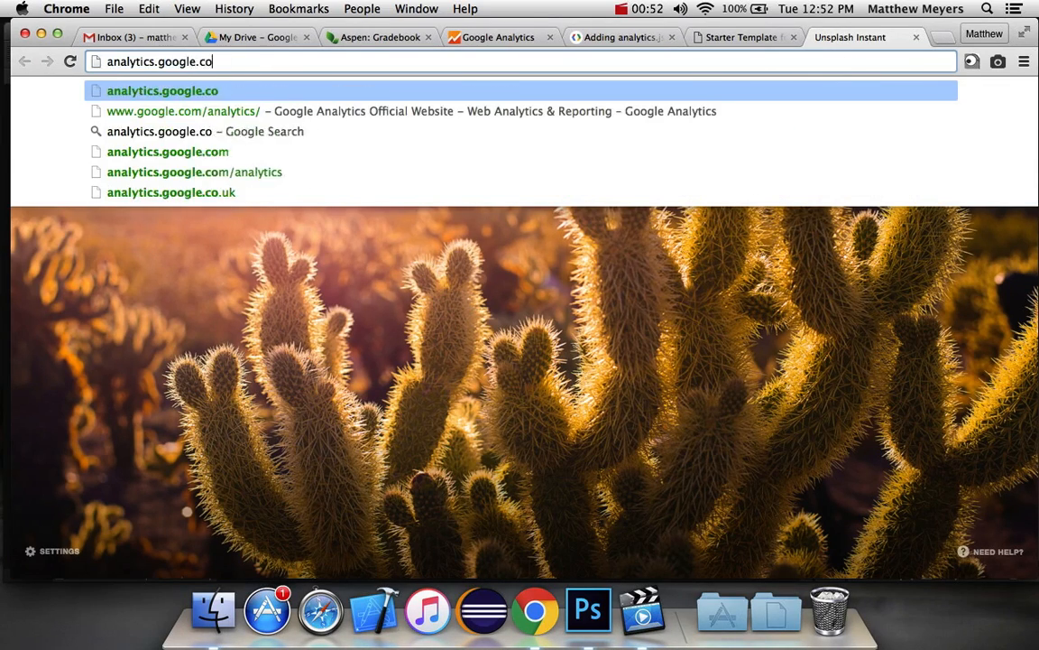
key(Return)
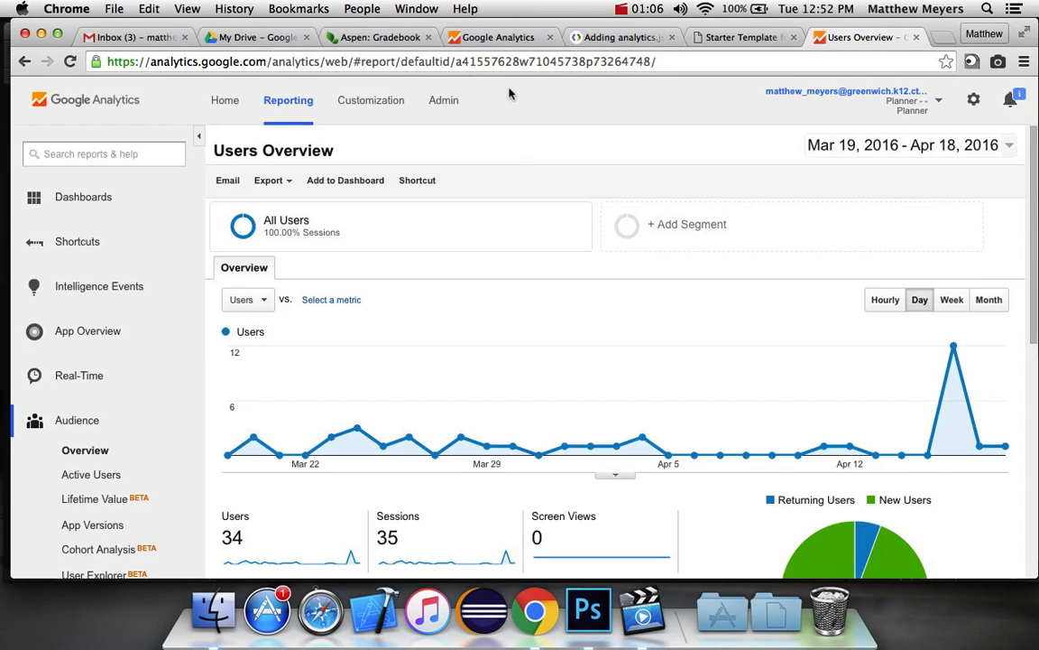
key(super+w)
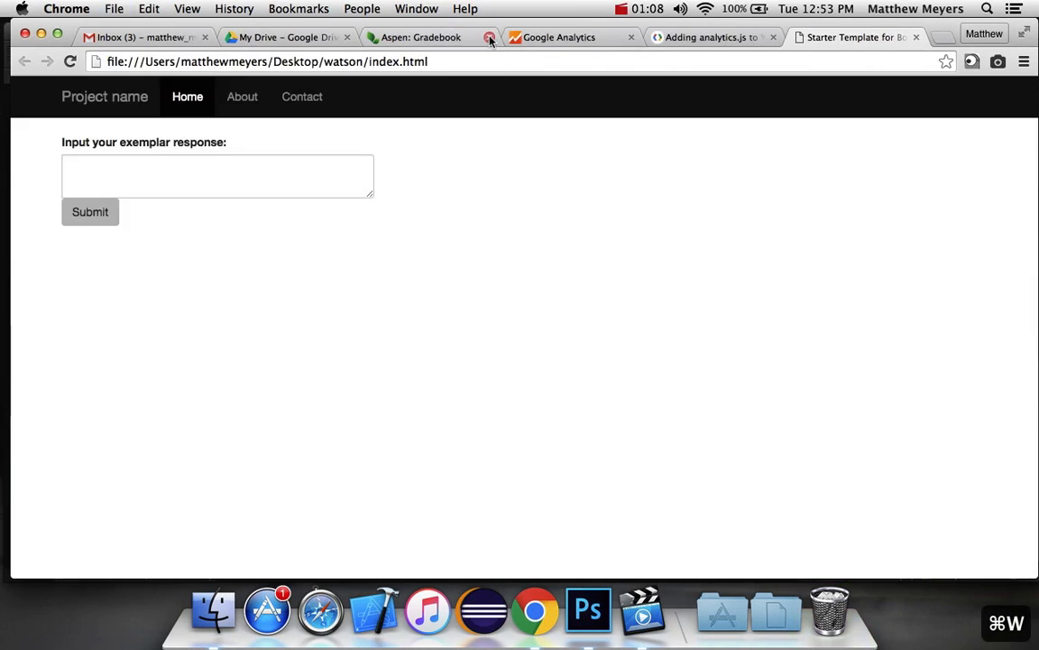
Return to the existing Google Analytics tab and open its account administration page
click(531, 36)
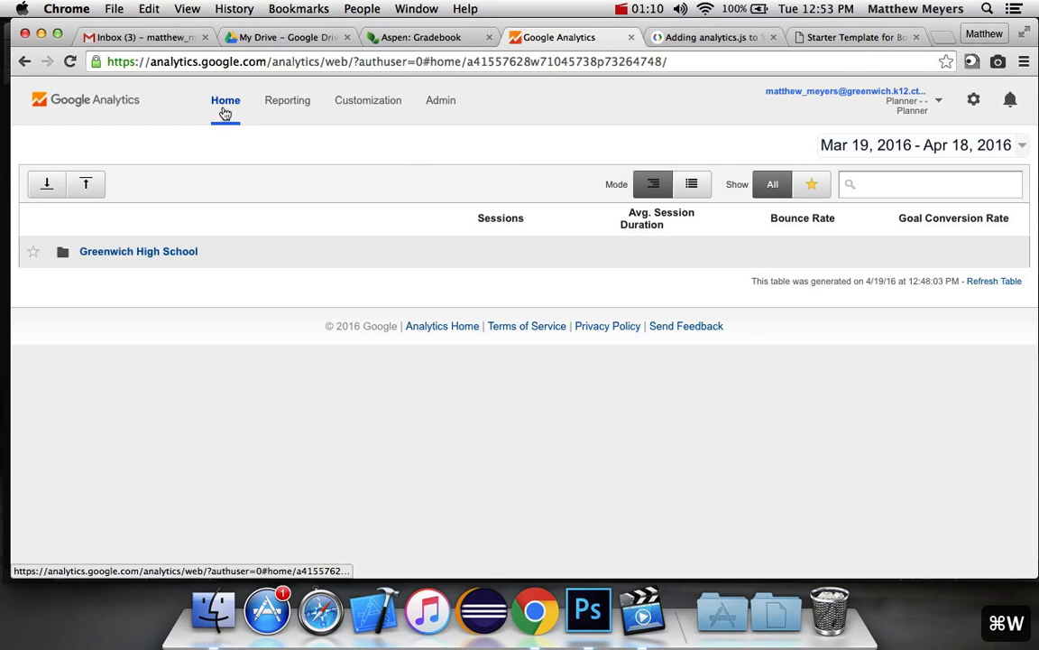
click(442, 107)
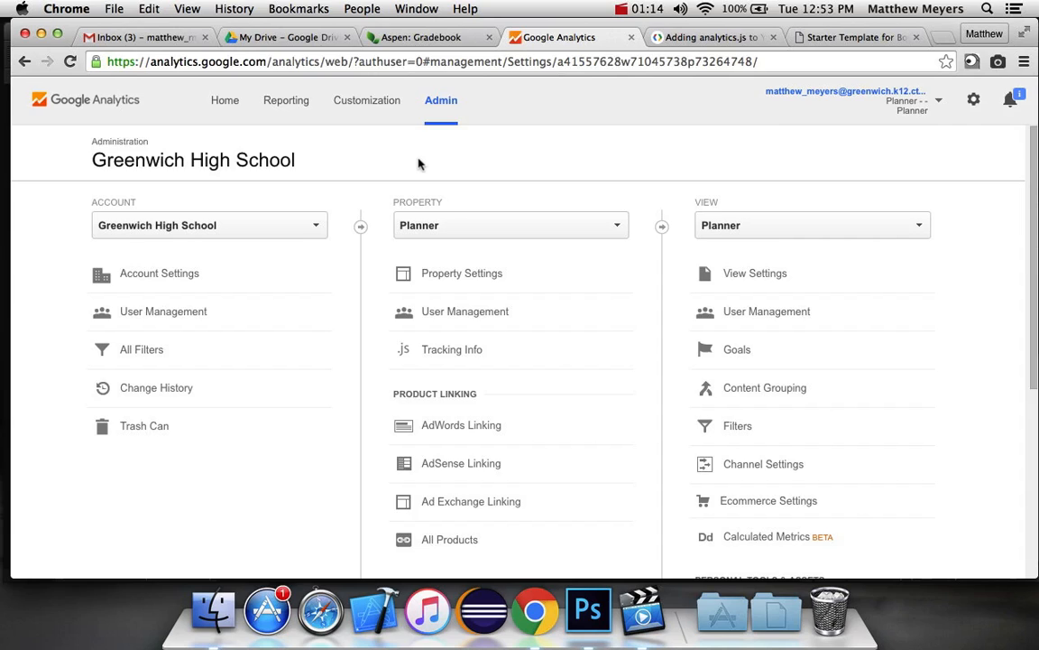
click(626, 9)
click(634, 44)
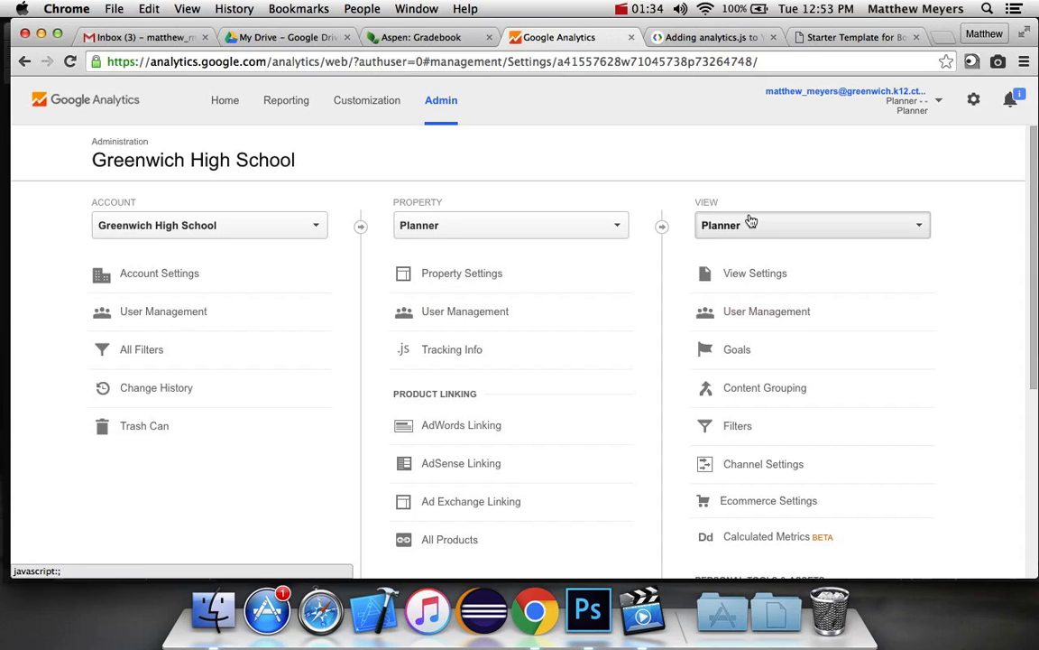
Start creating a new Analytics account from the account list
click(285, 229)
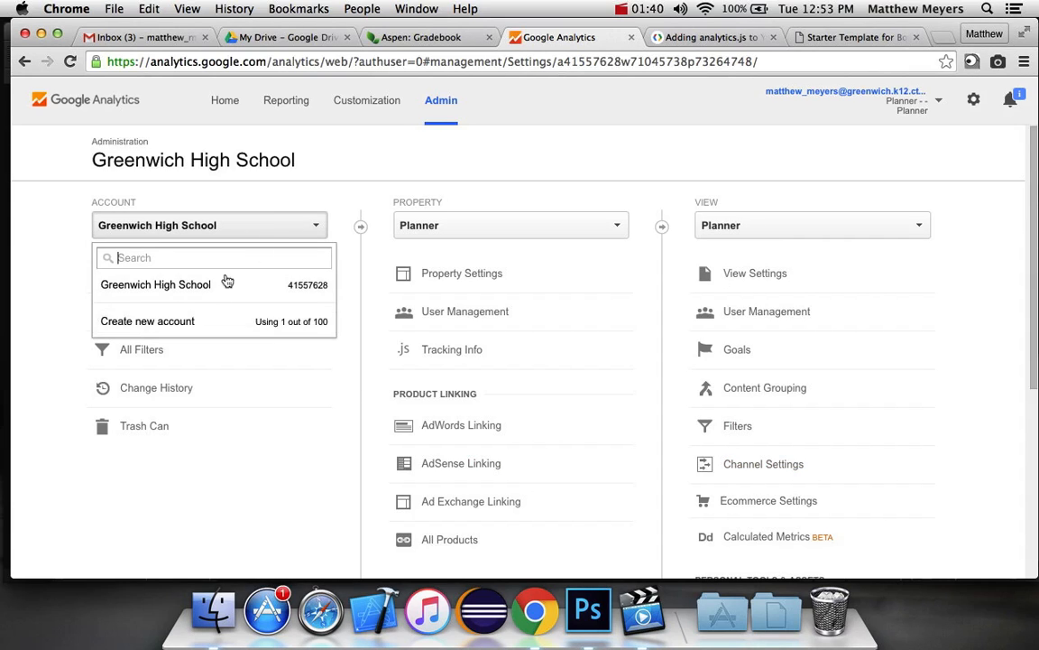
click(257, 223)
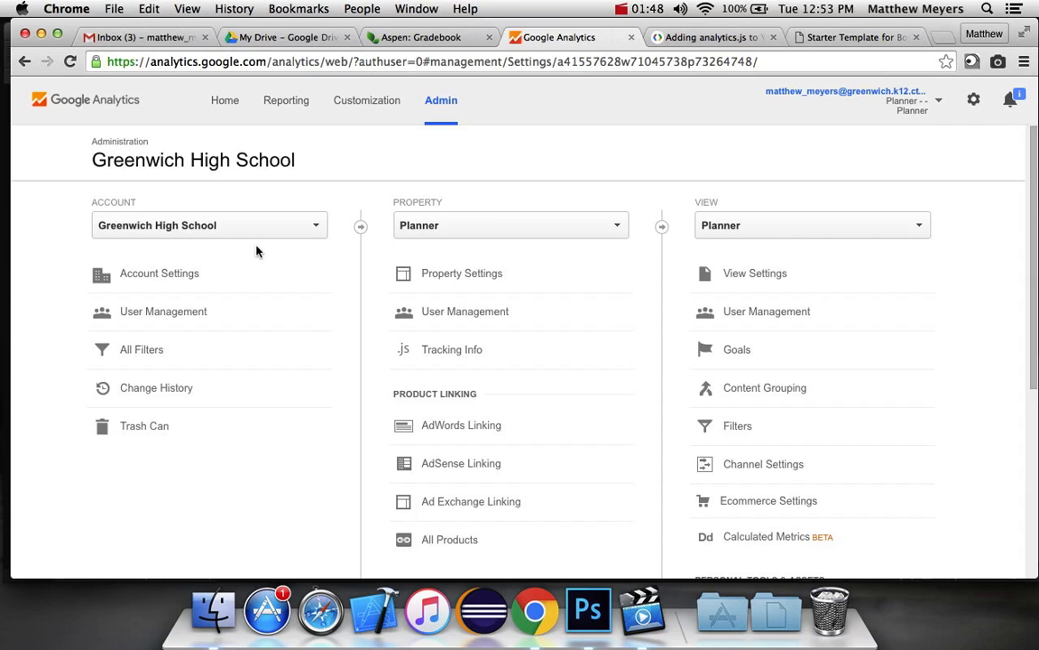
click(230, 227)
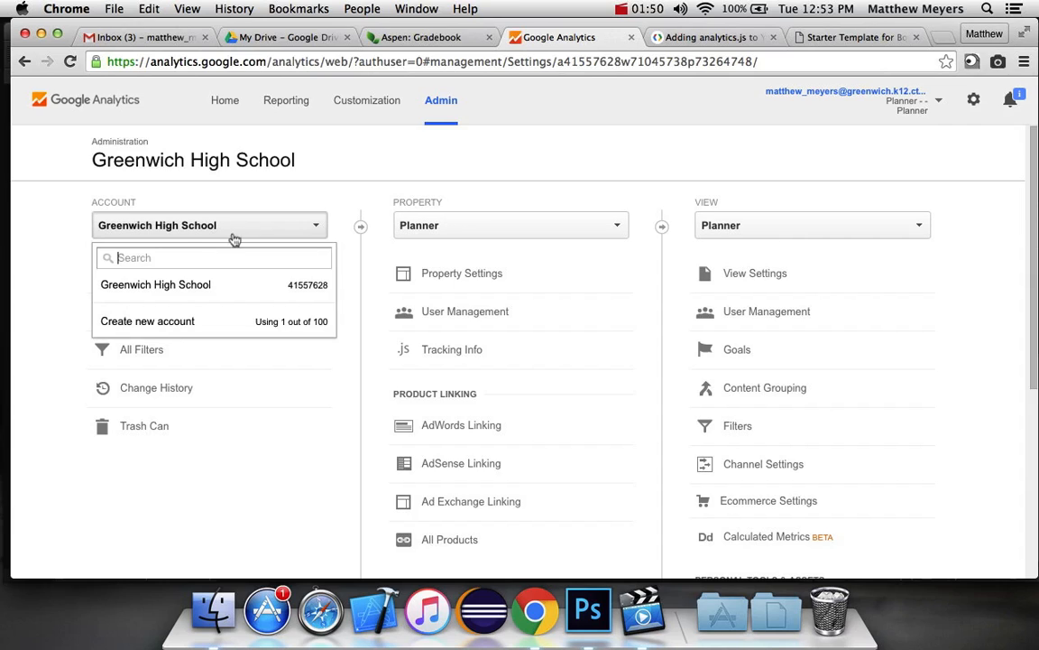
click(166, 327)
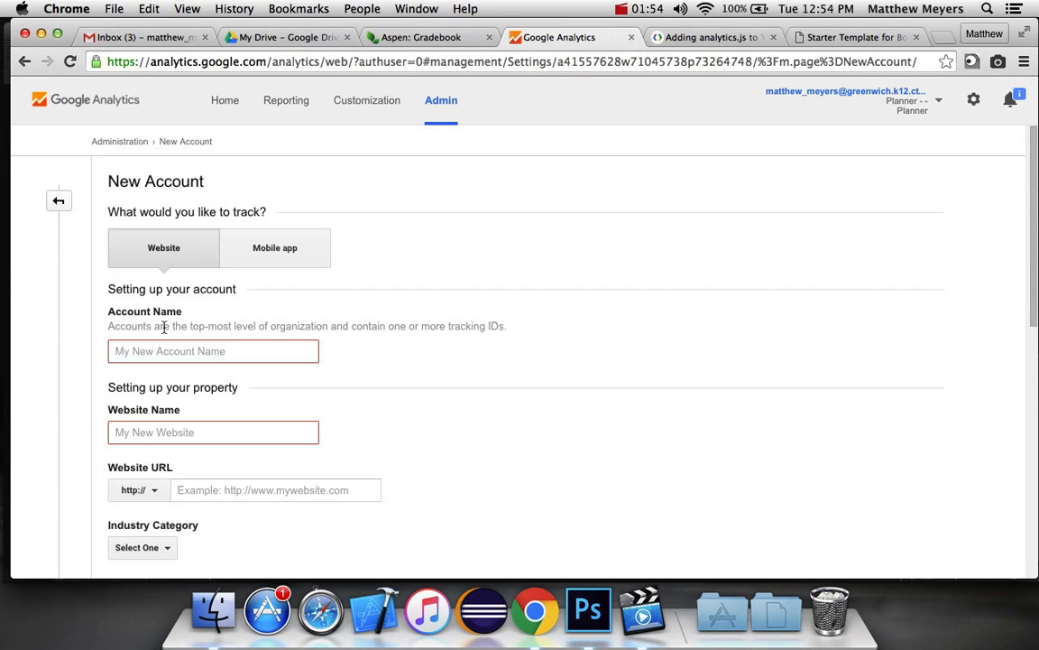
Choose Website as what to track and name the new account "Watson Demo"
scroll(204, 306, down, 3)
scroll(209, 298, up, 2)
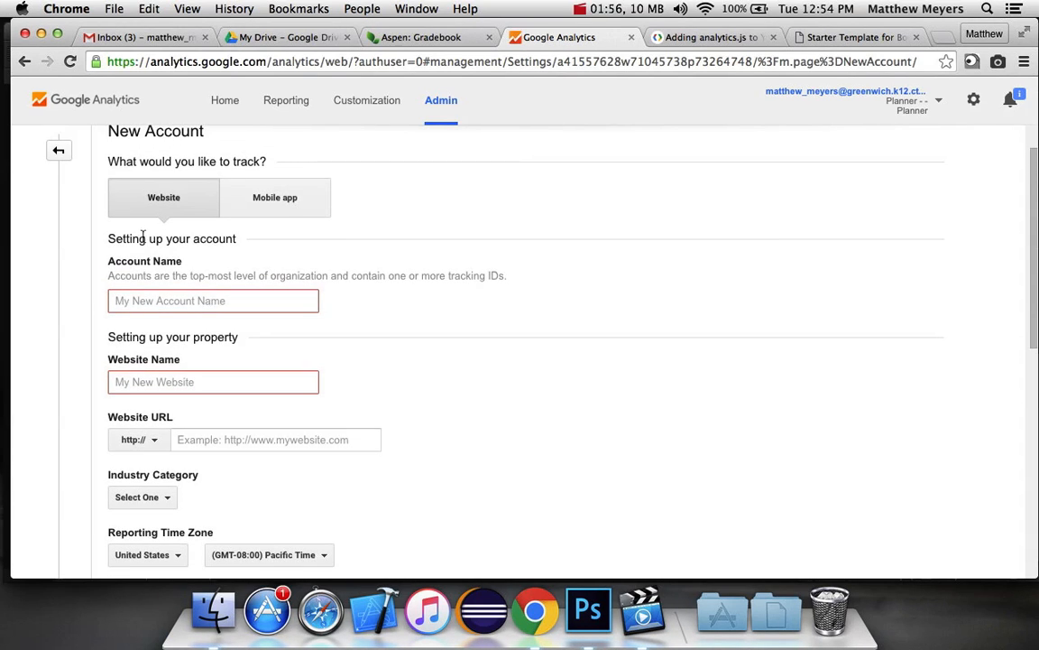
click(183, 206)
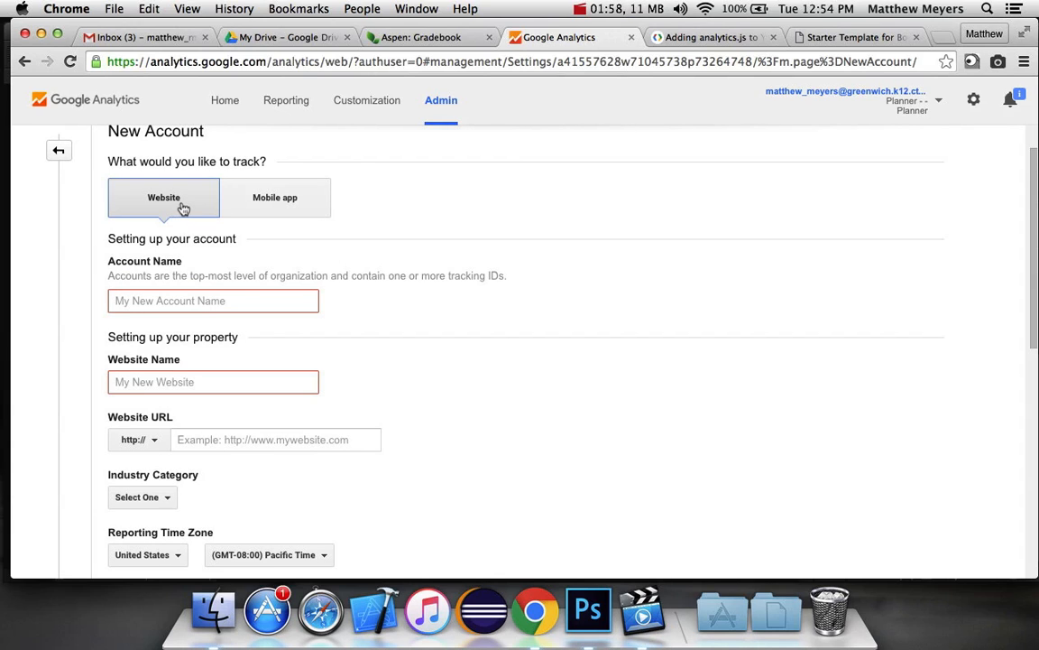
click(162, 304)
scroll(162, 312, down, 2)
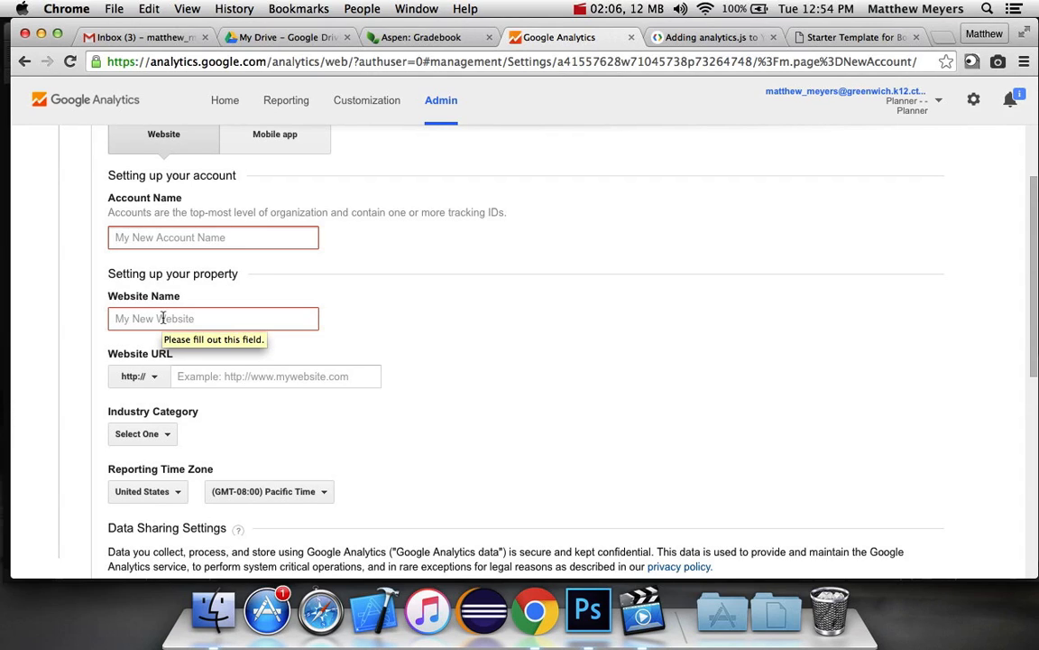
click(603, 10)
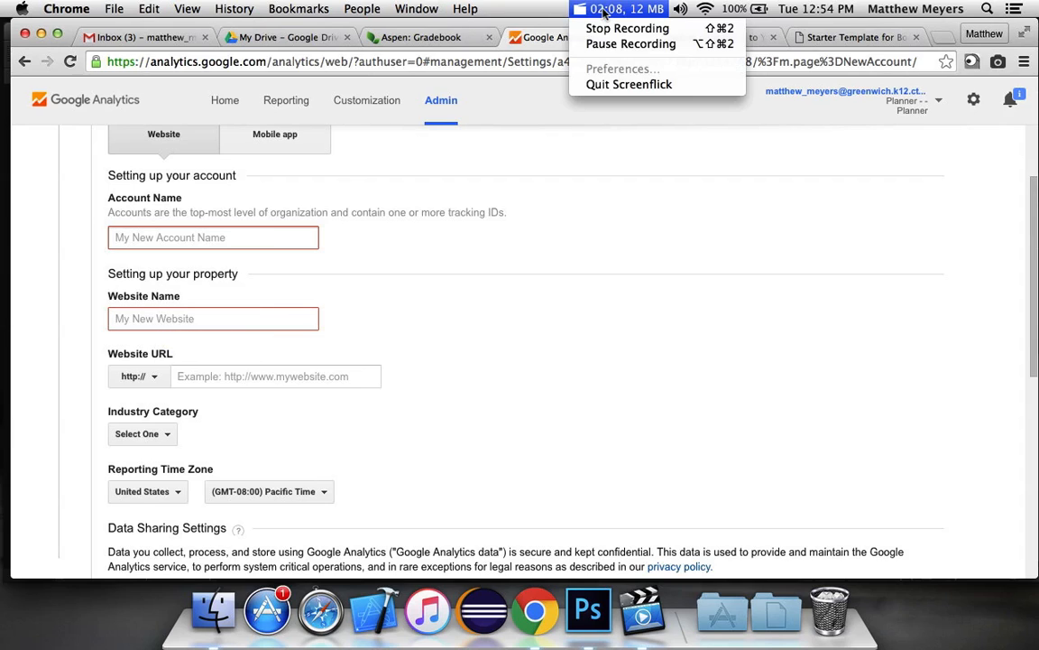
key(Return)
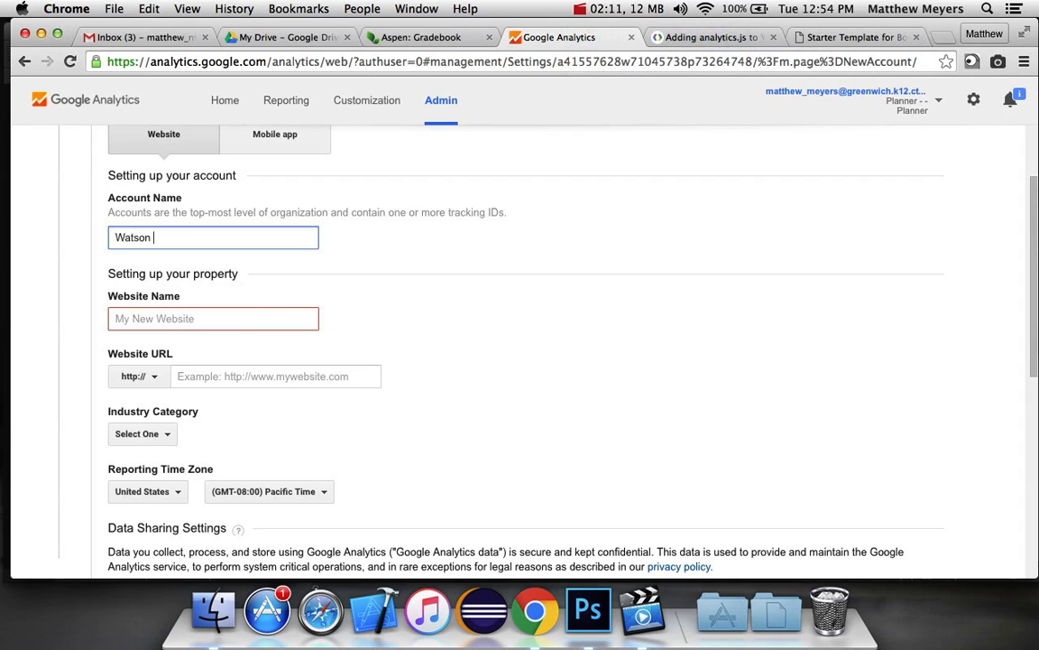
text(Demo)
Set the website name to "Watson Demo Website" and activate the Website URL entry
click(215, 317)
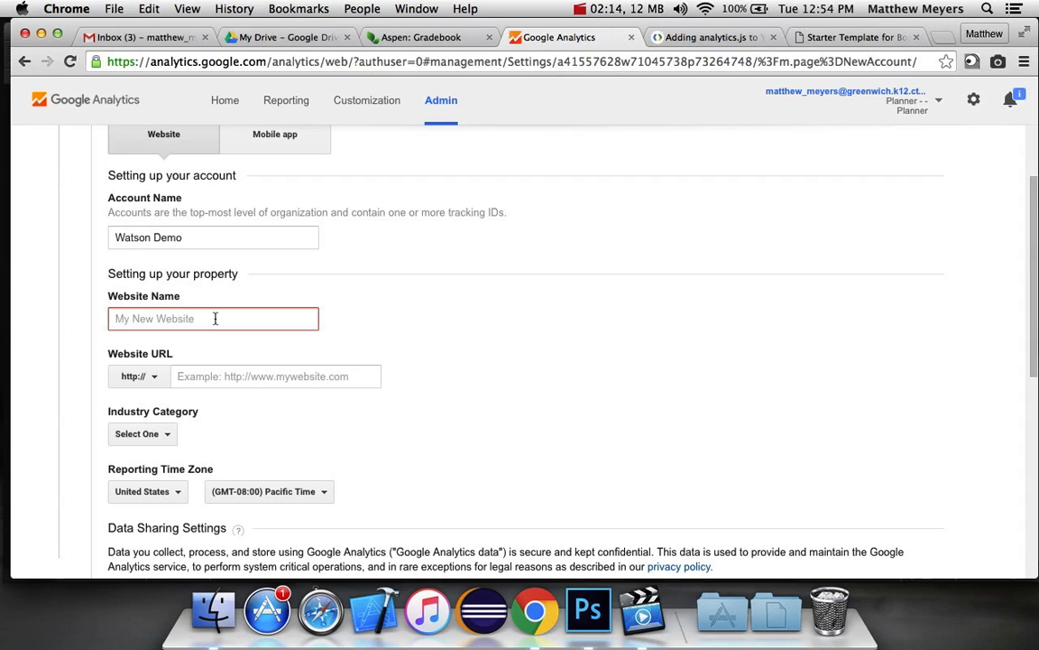
text(Watso)
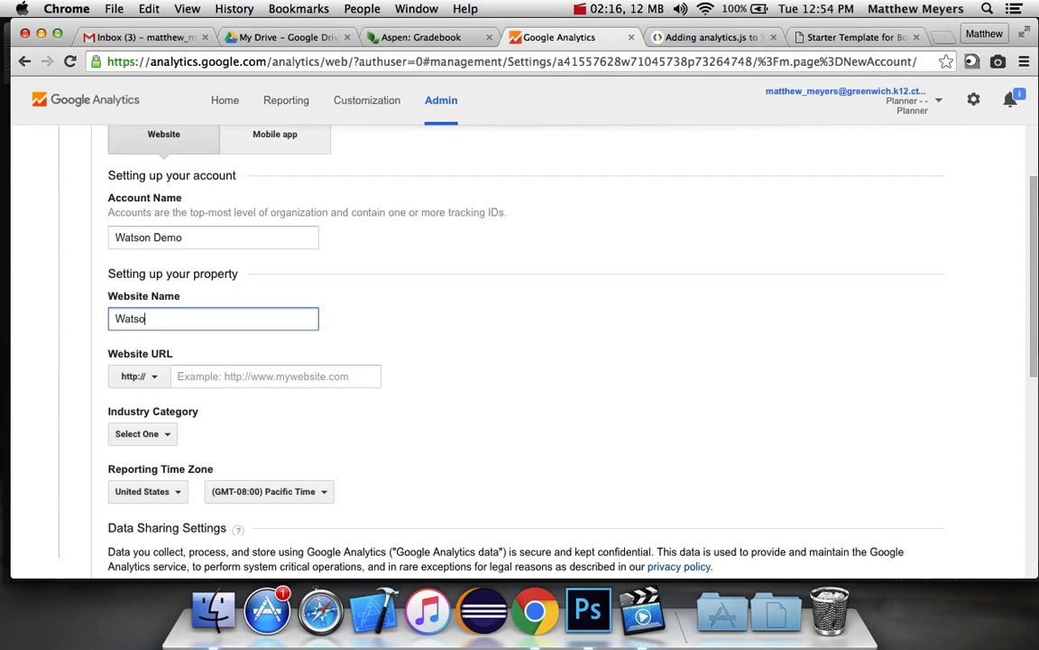
text(n Demo Website)
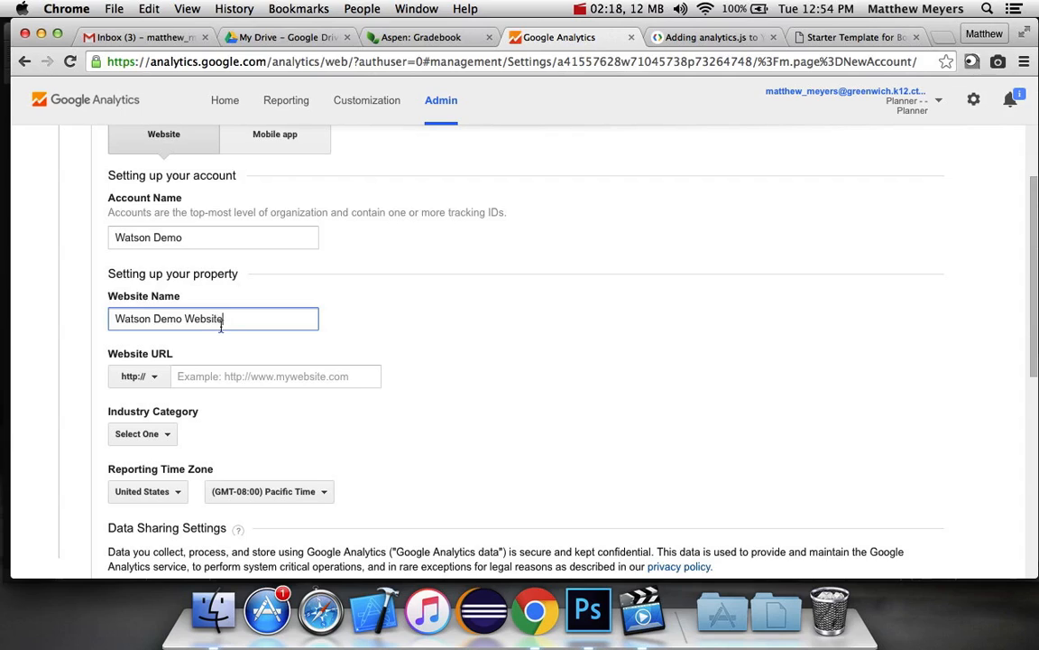
click(204, 267)
click(201, 378)
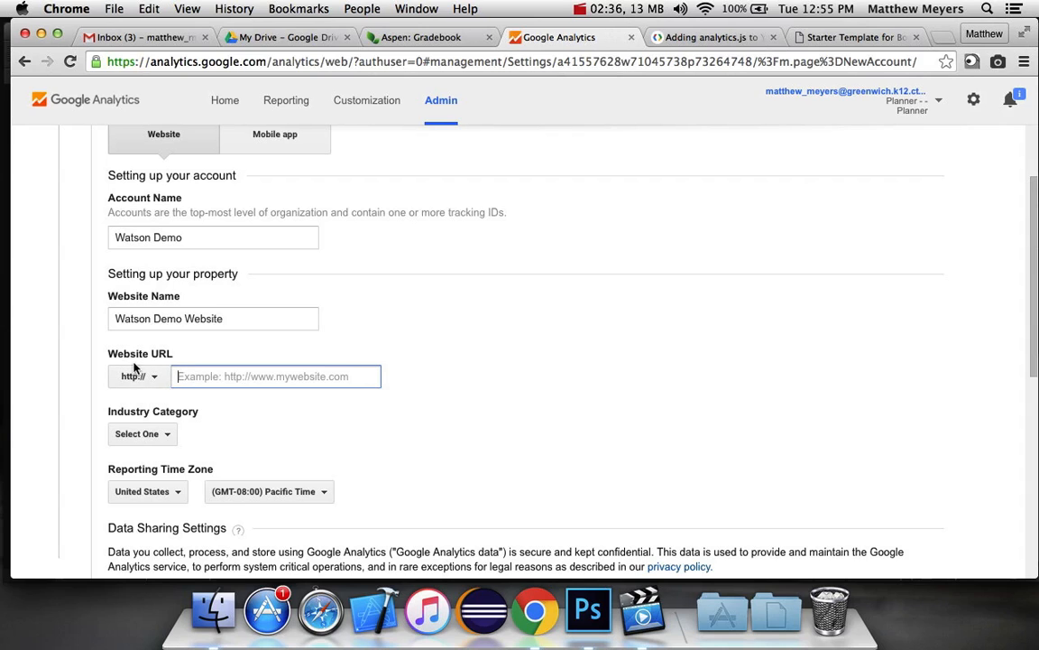
Open the TestSite repository on github.com in a new browser tab
key(super+t)
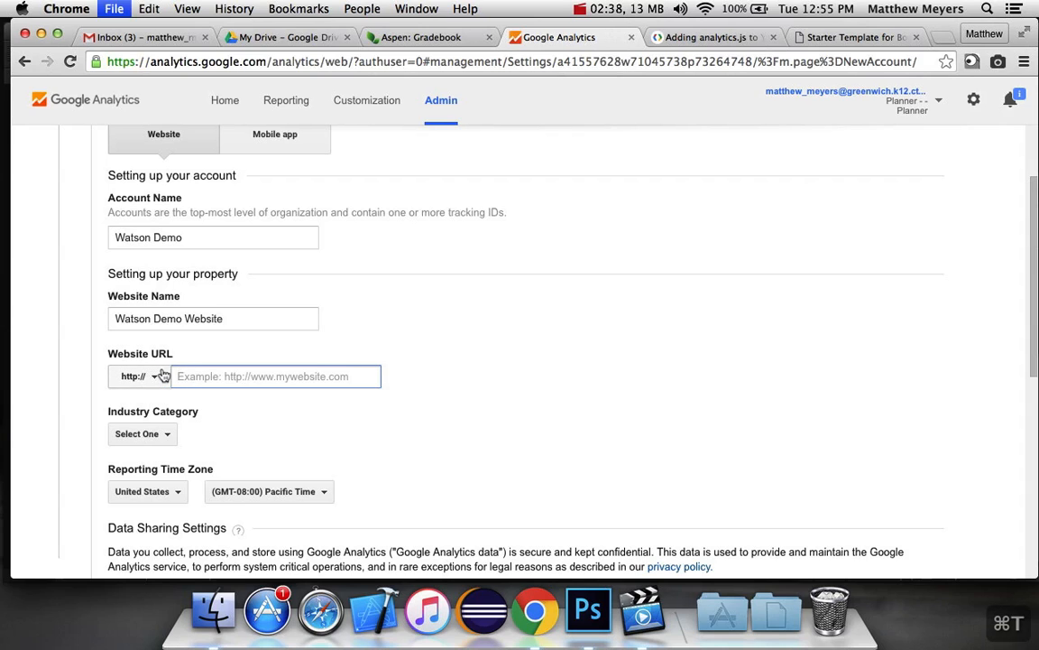
text(pages.)
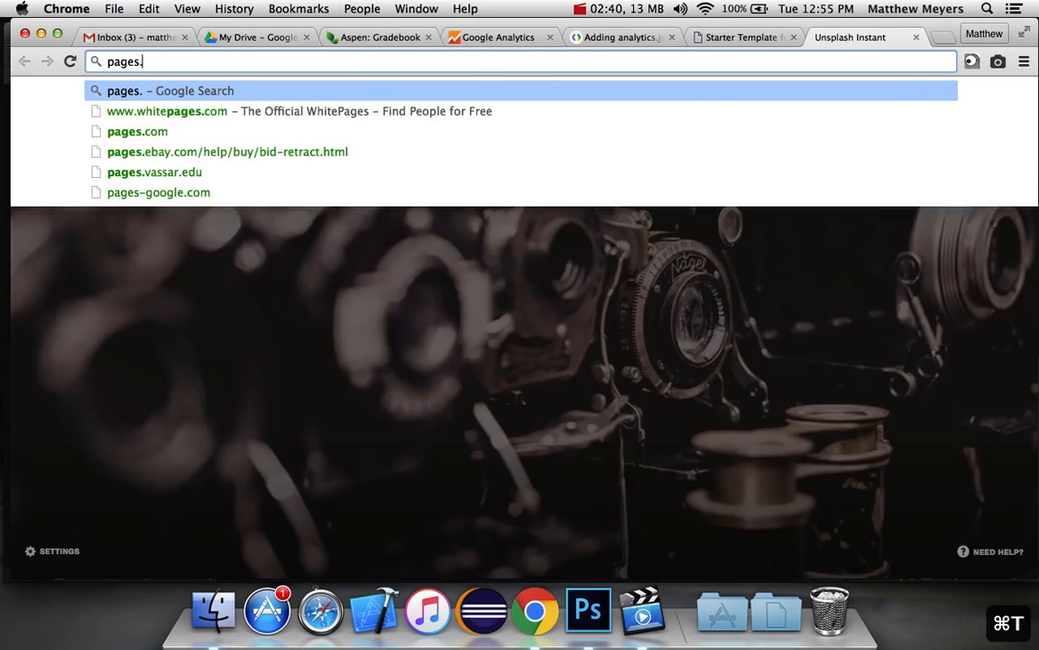
key(BackSpace)
key(BackSpace)
key(BackSpace)
key(BackSpace)
key(BackSpace)
key(BackSpace)
text(github)
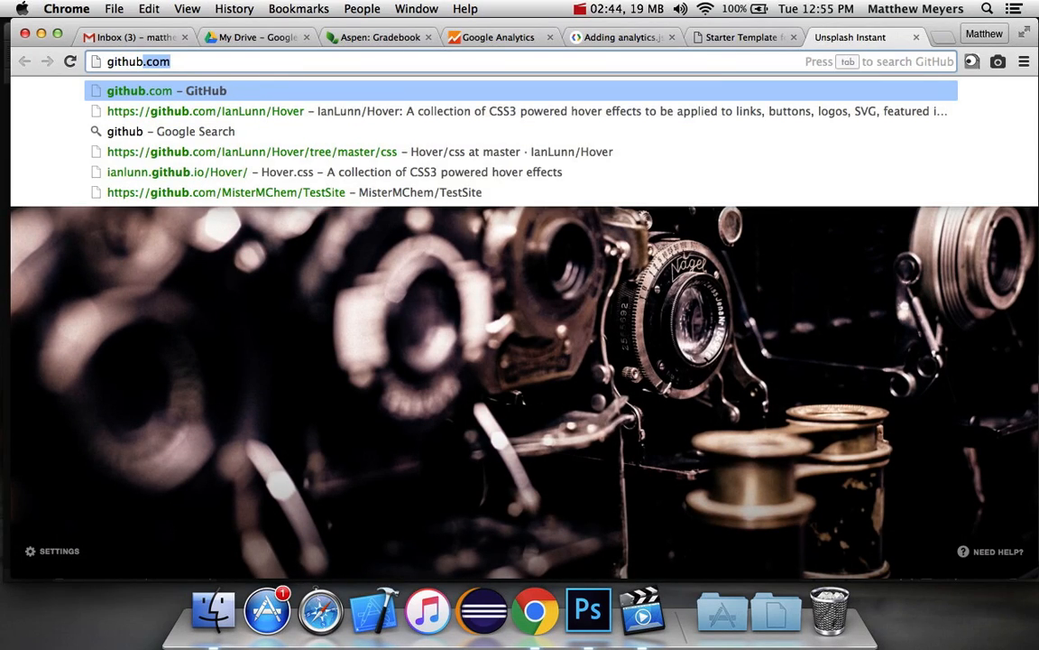
text(.com)
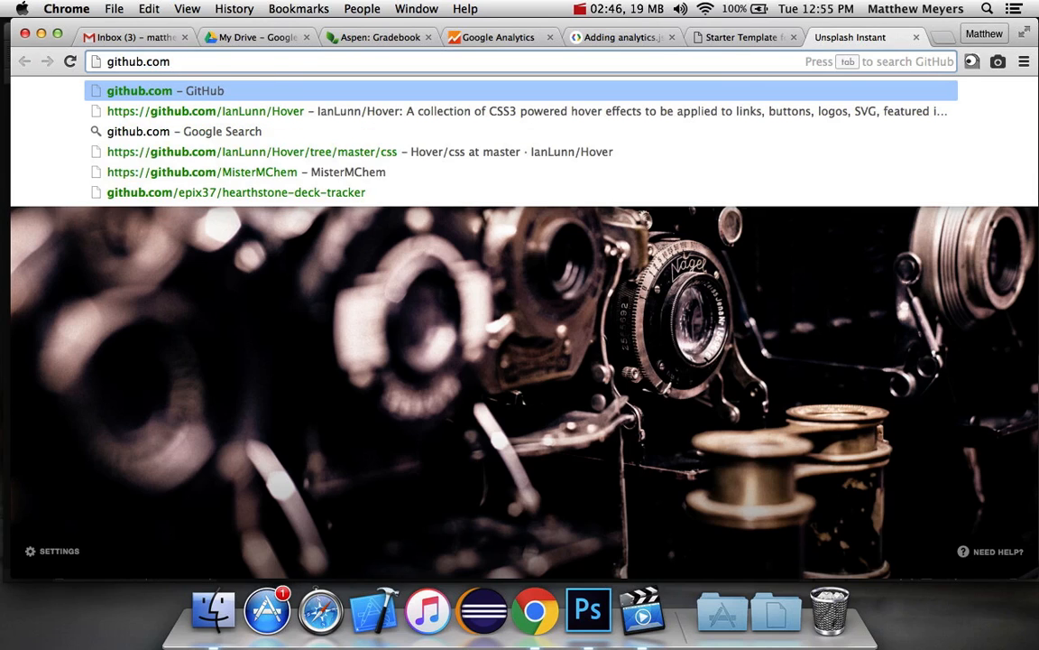
key(Down)
key(Down)
key(Down)
key(Down)
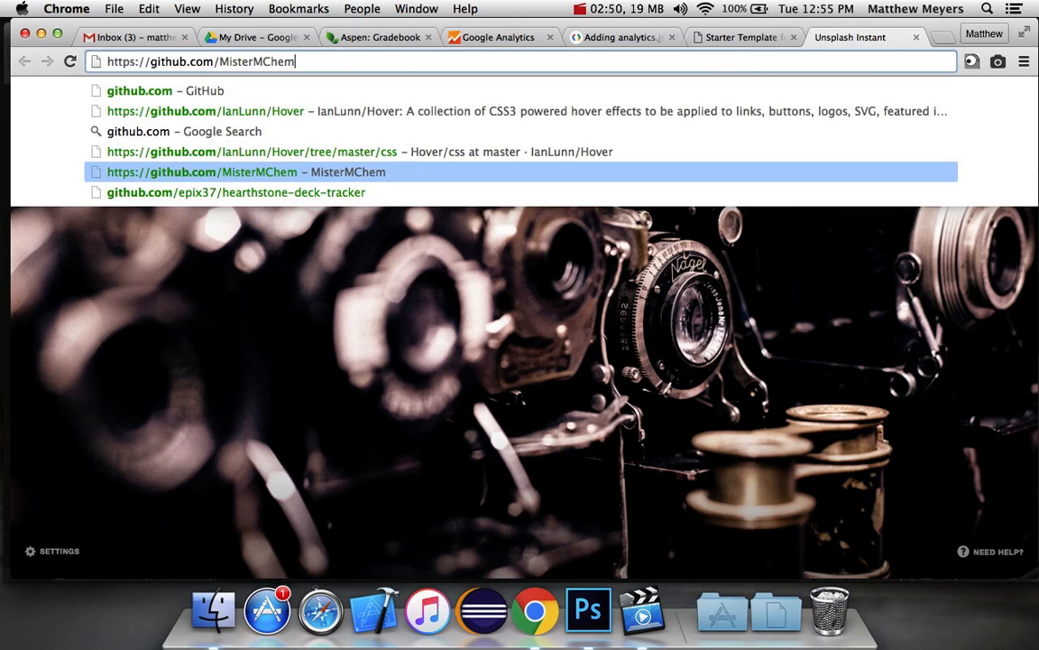
key(BackSpace)
key(BackSpace)
key(BackSpace)
key(BackSpace)
key(BackSpace)
key(Down)
key(Down)
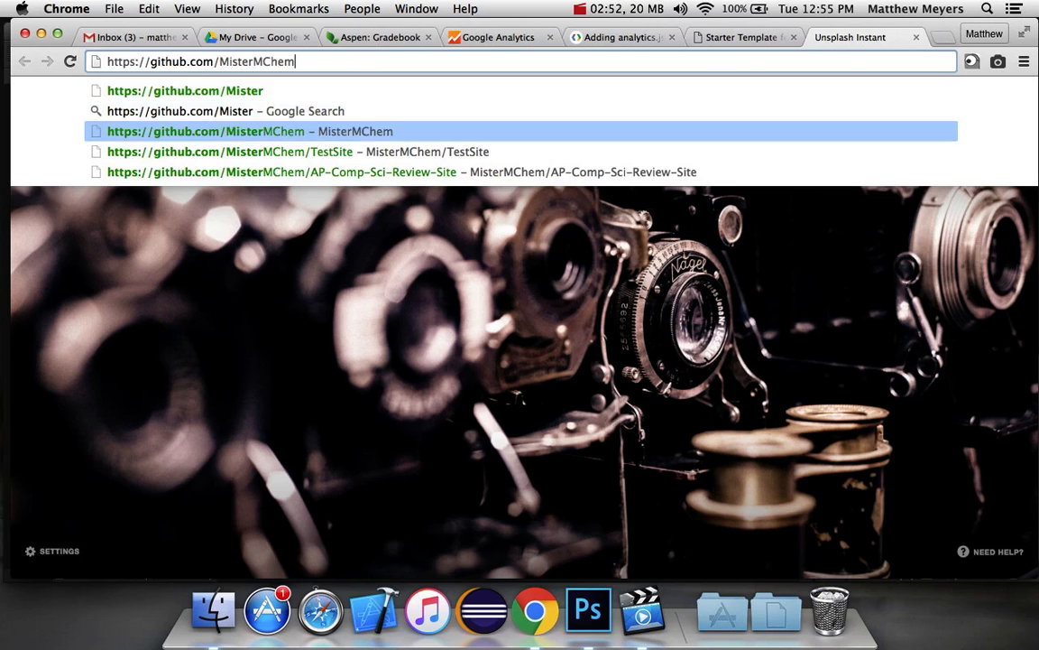
key(Down)
key(Return)
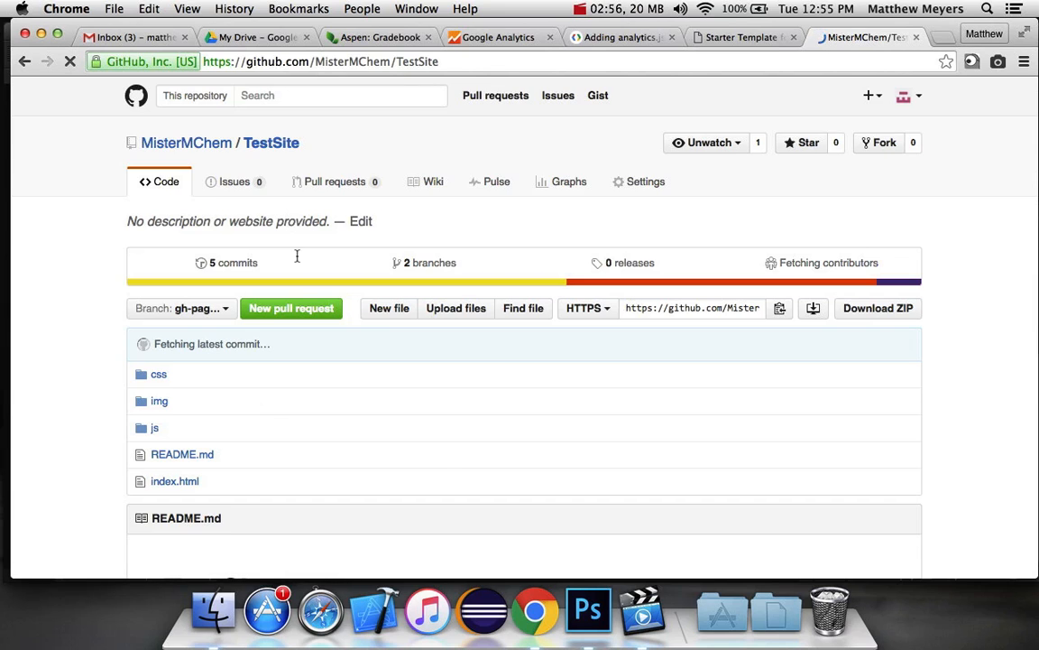
click(273, 63)
text(gh-)
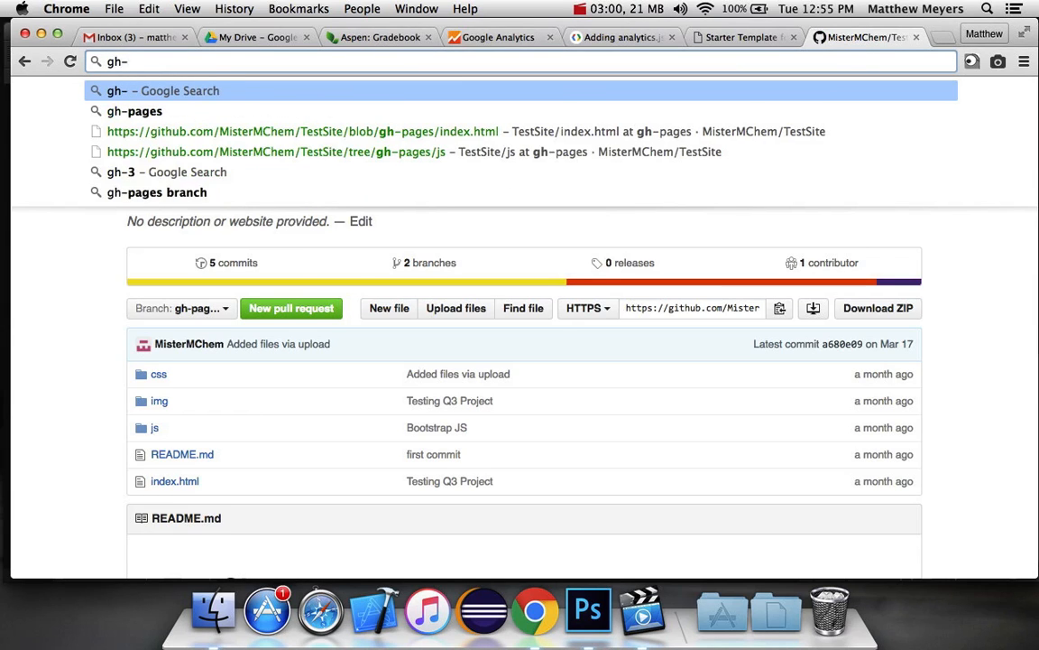
key(Down)
key(Down)
key(Down)
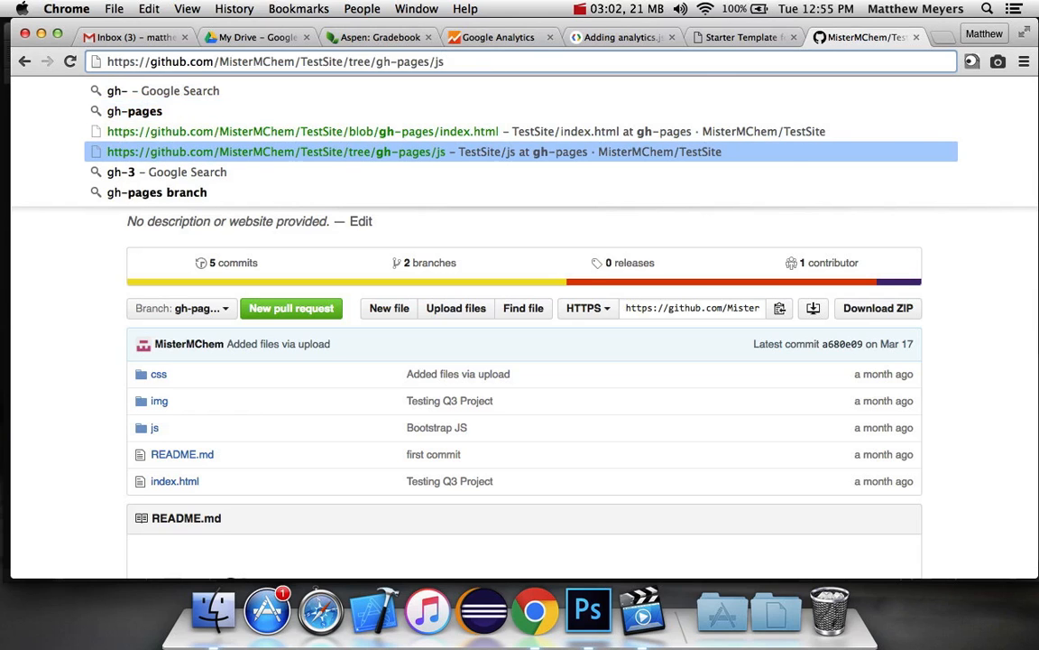
key(BackSpace)
key(BackSpace)
key(BackSpace)
key(BackSpace)
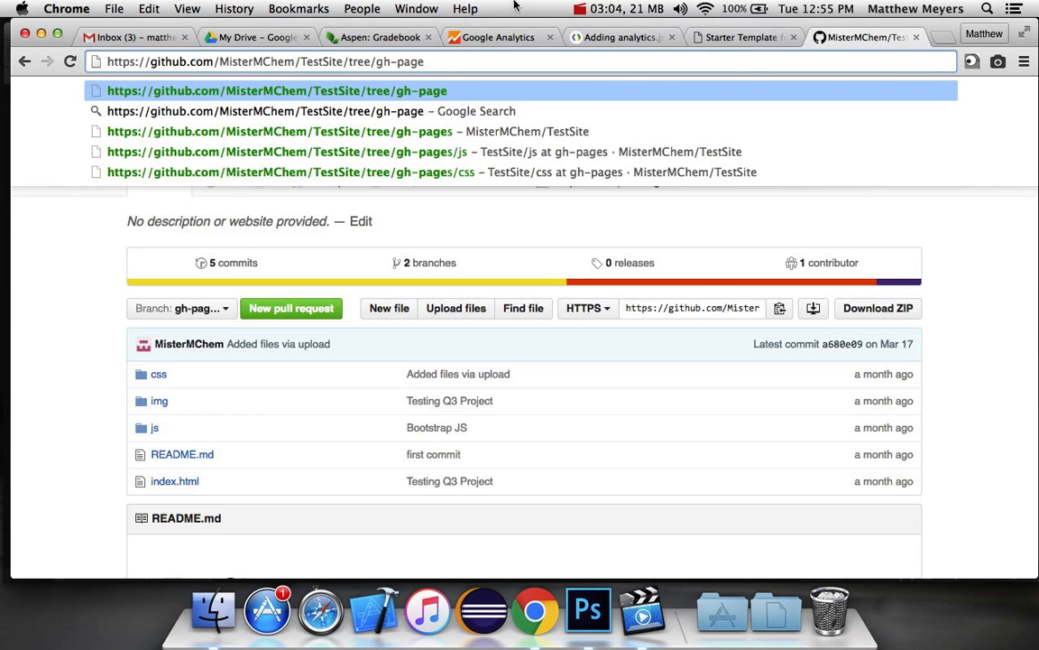
Open the published TestSite page on github.io and select the domain part of its address
click(594, 7)
click(630, 43)
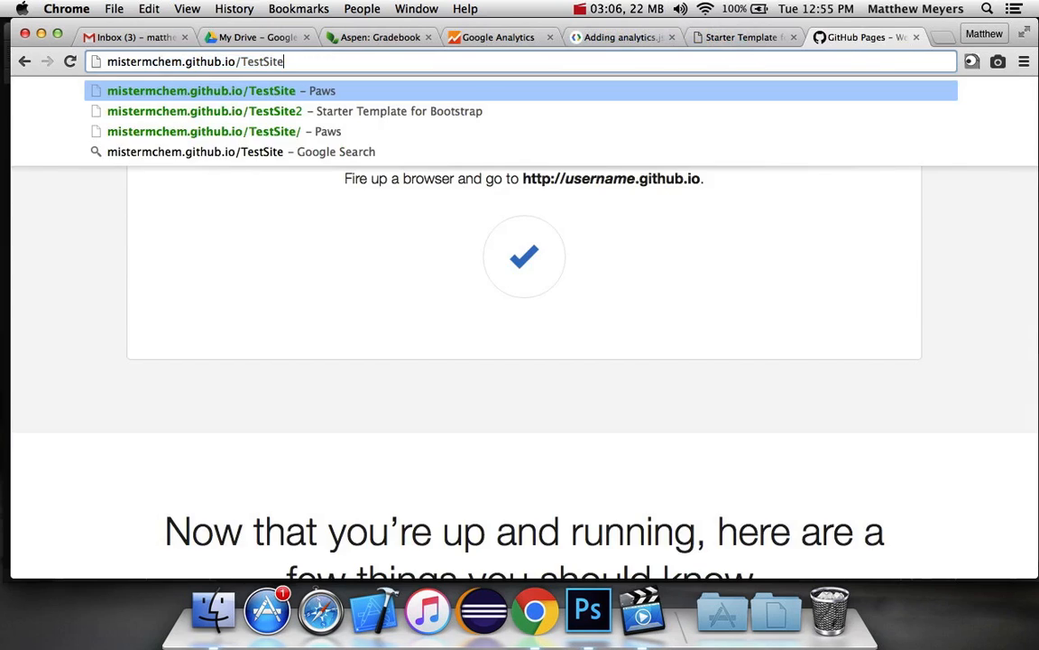
key(Return)
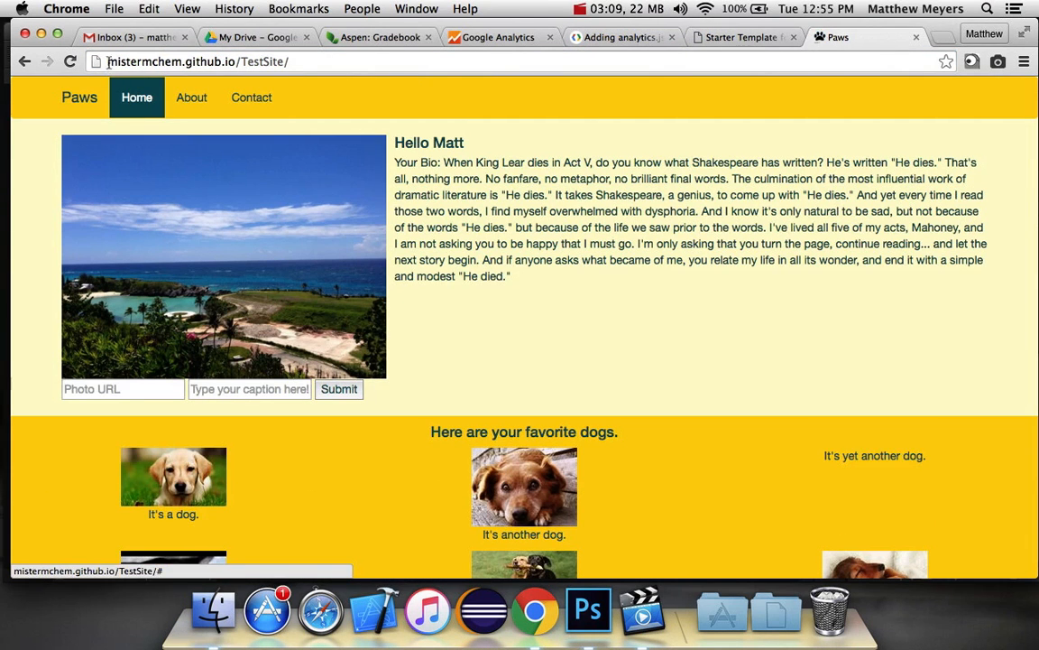
drag(106, 61, 238, 61)
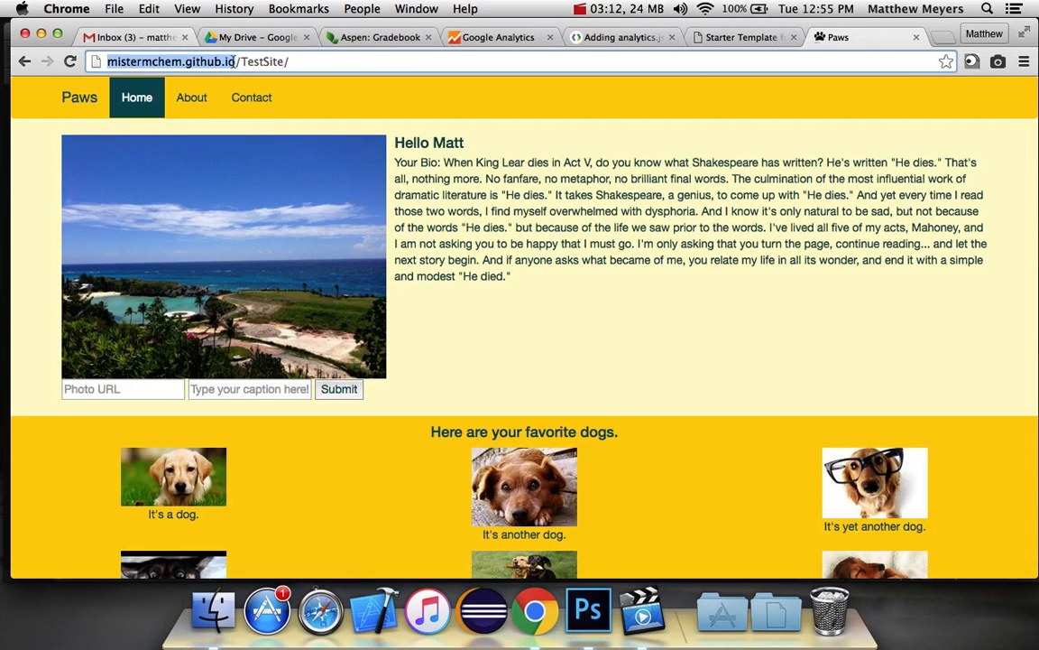
Return to the Google Analytics new account form and set the Website URL to mistermchem.github.io
click(455, 40)
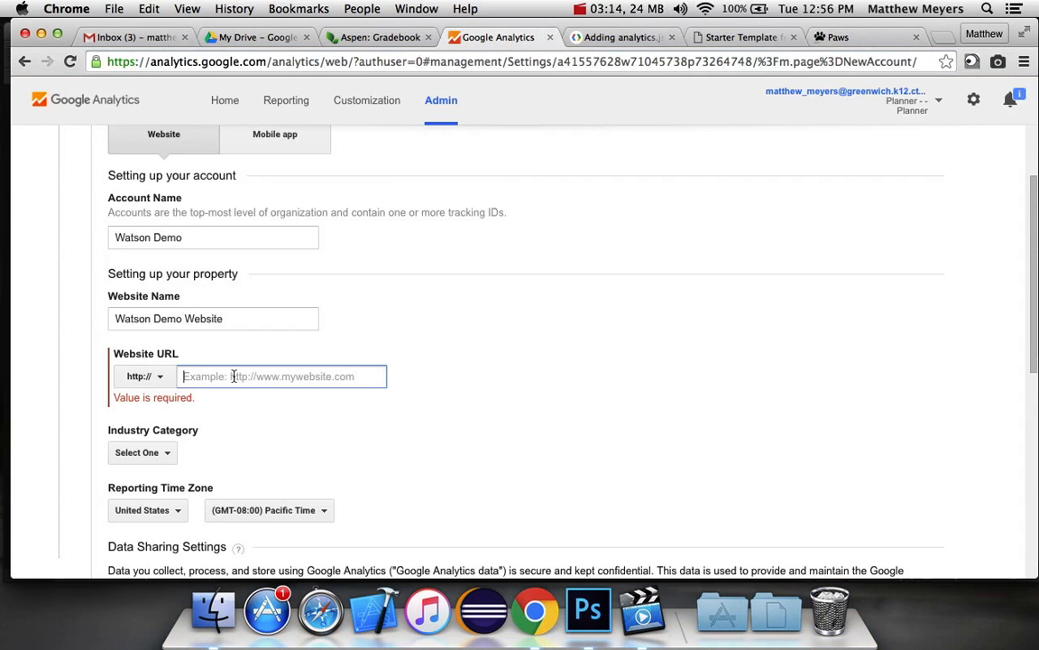
text(m)
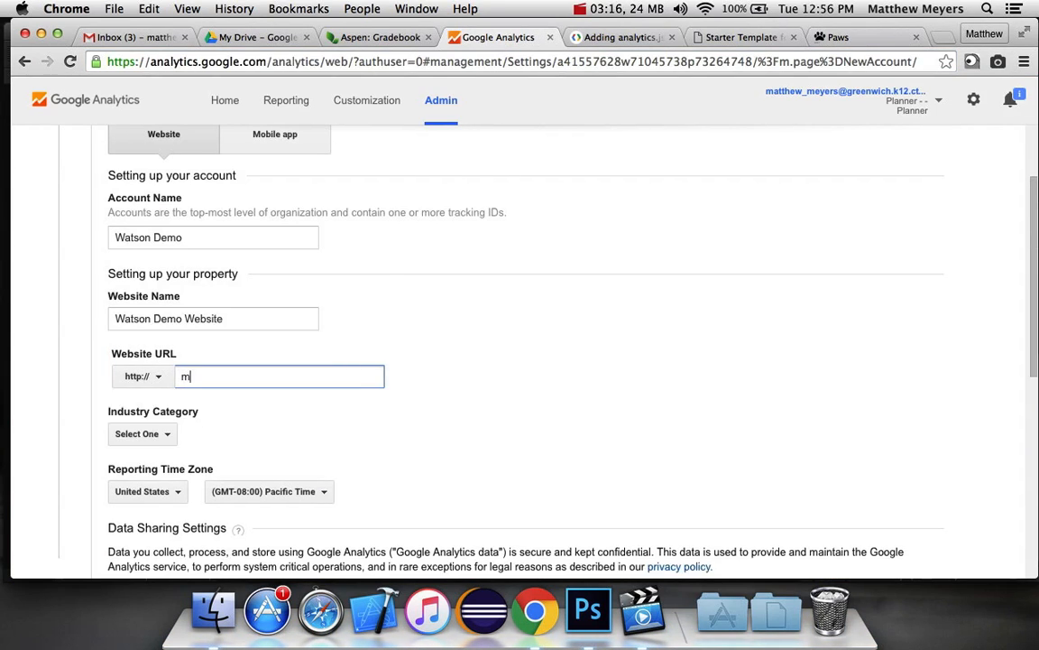
text(istermchem.github.io)
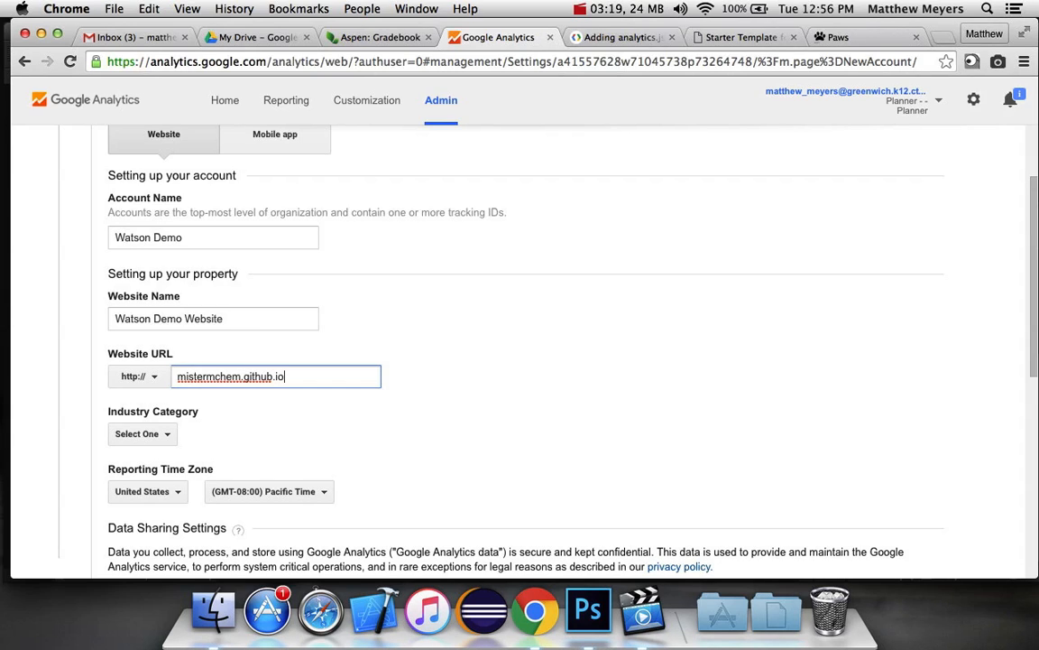
click(228, 424)
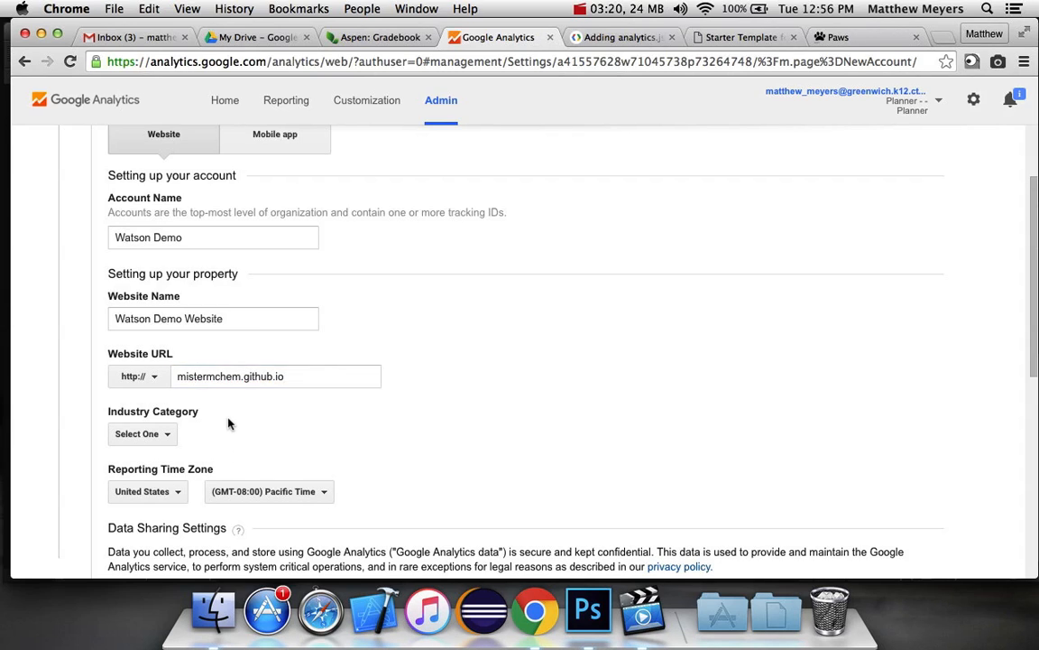
click(300, 375)
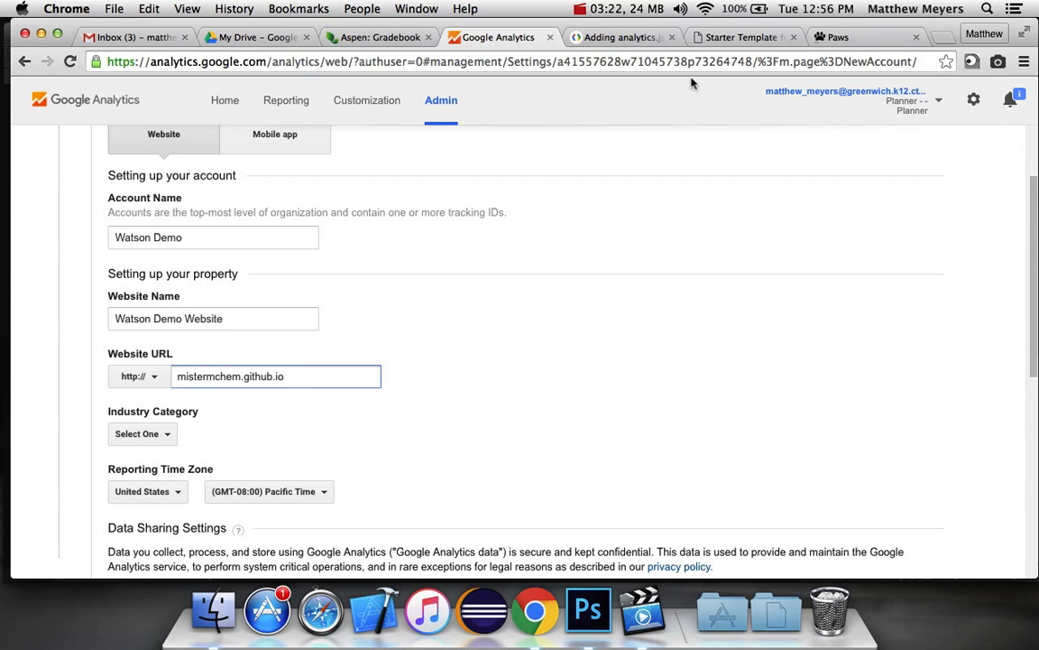
Set the property's industry category to Jobs and Education
scroll(285, 409, down, 2)
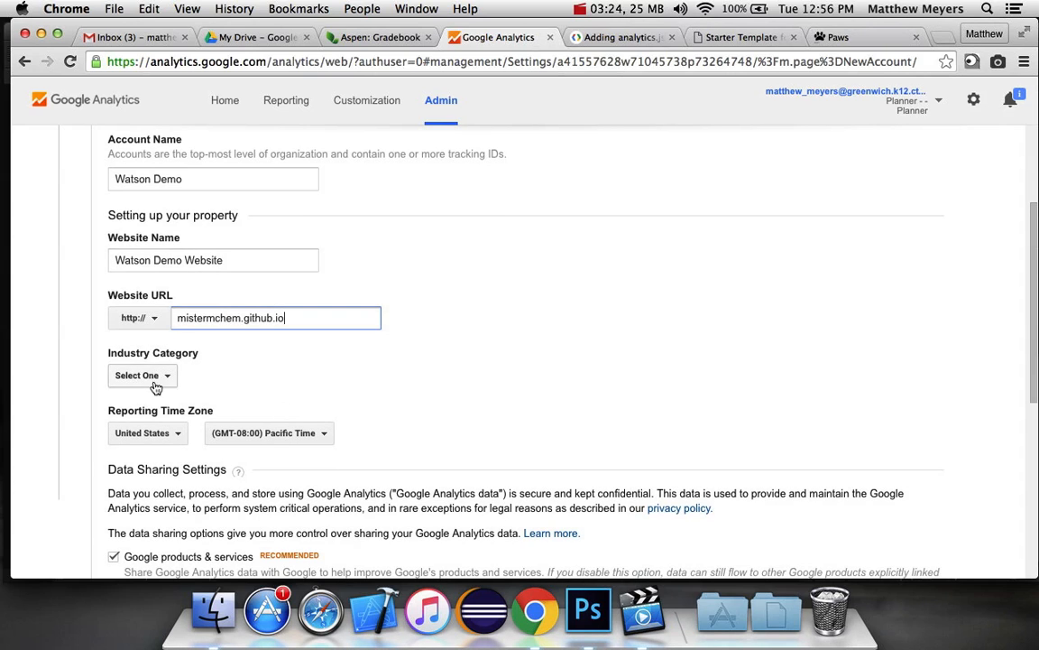
click(150, 375)
scroll(152, 282, down, 3)
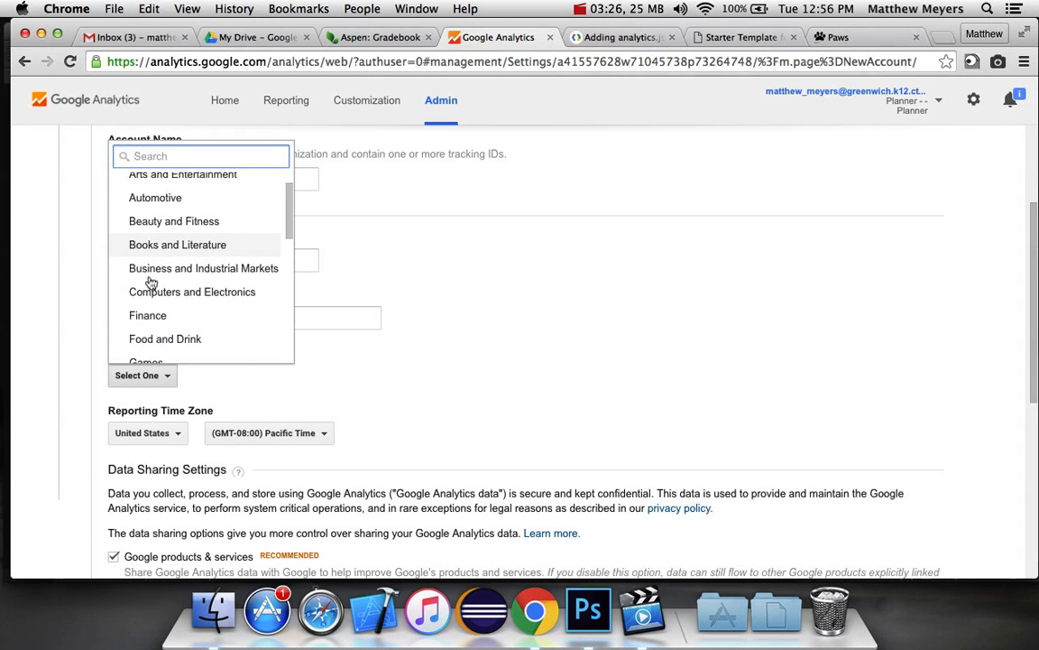
scroll(150, 206, up, 2)
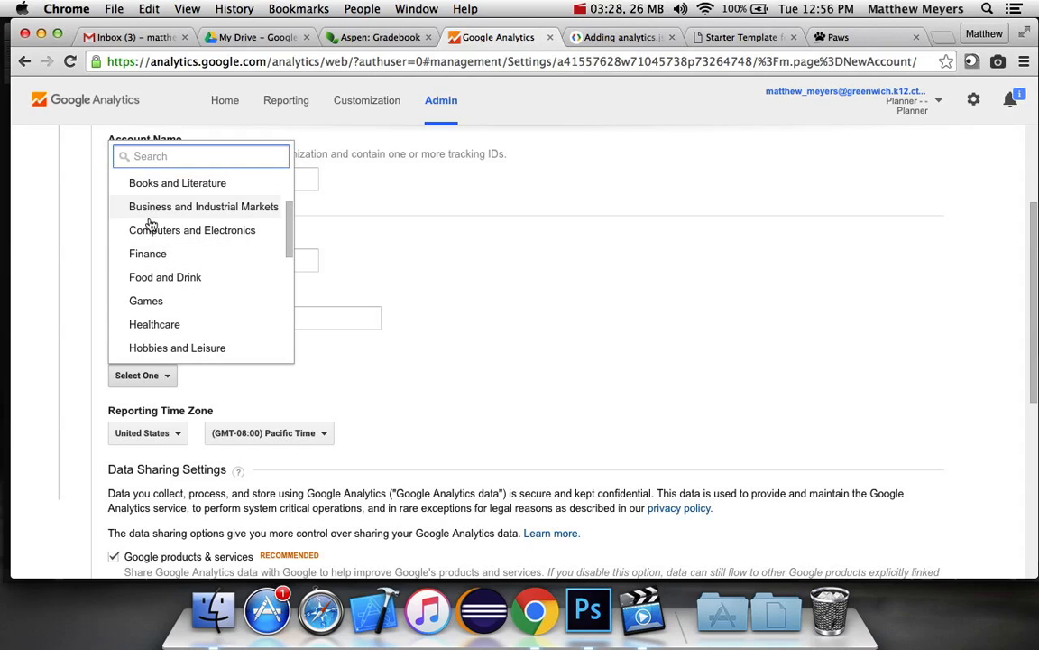
scroll(150, 234, down, 2)
scroll(150, 242, down, 2)
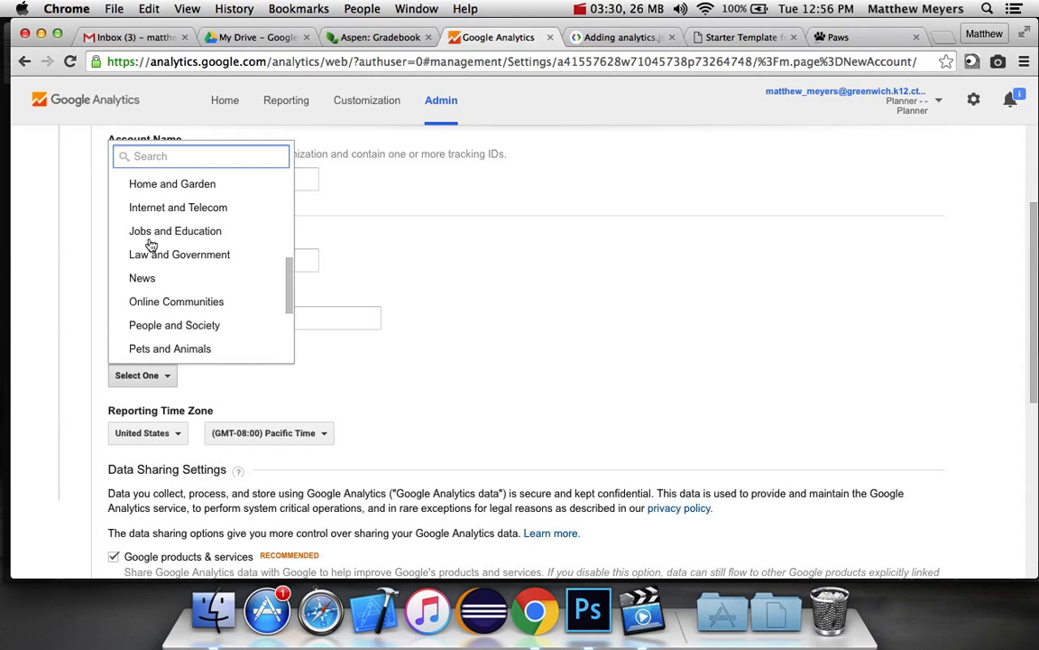
click(151, 204)
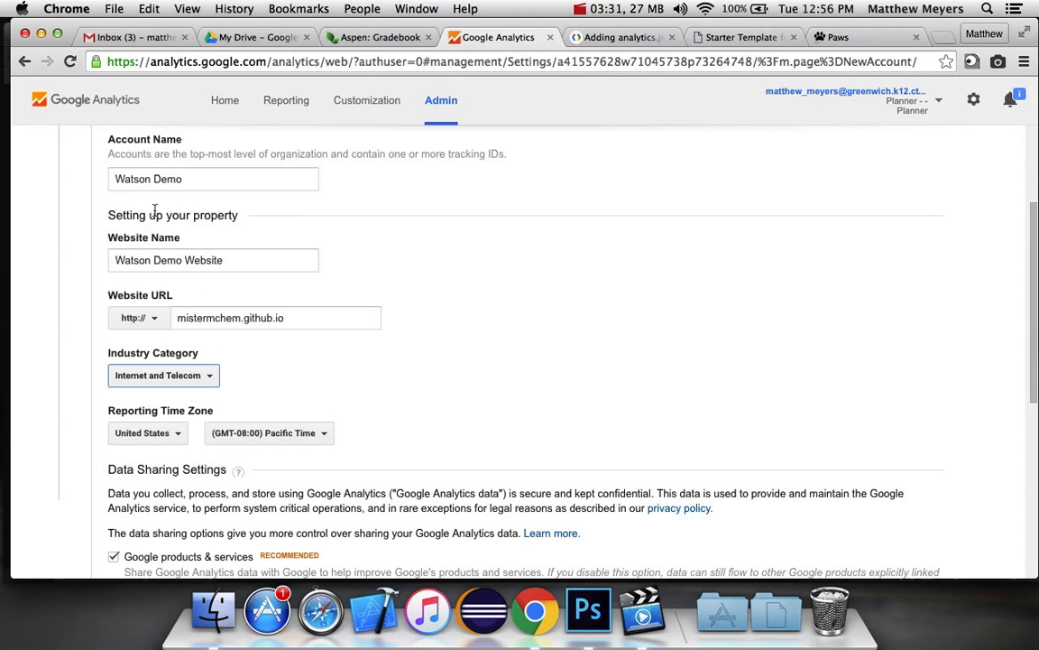
click(150, 376)
click(160, 223)
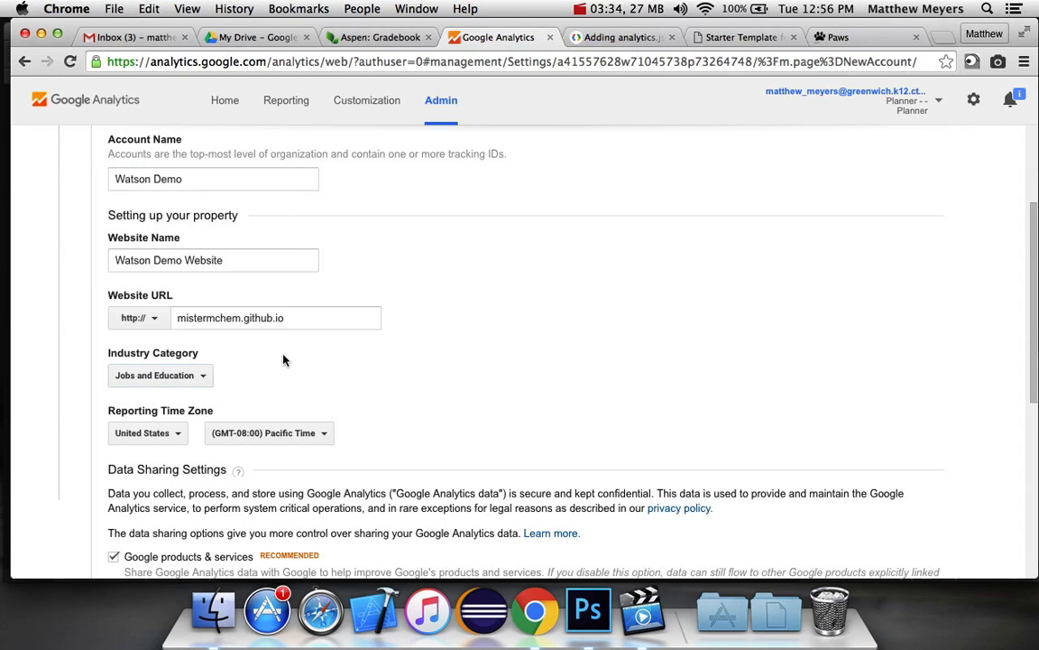
Set the reporting time zone to (GMT-05:00) Eastern Time
scroll(283, 361, down, 2)
click(283, 351)
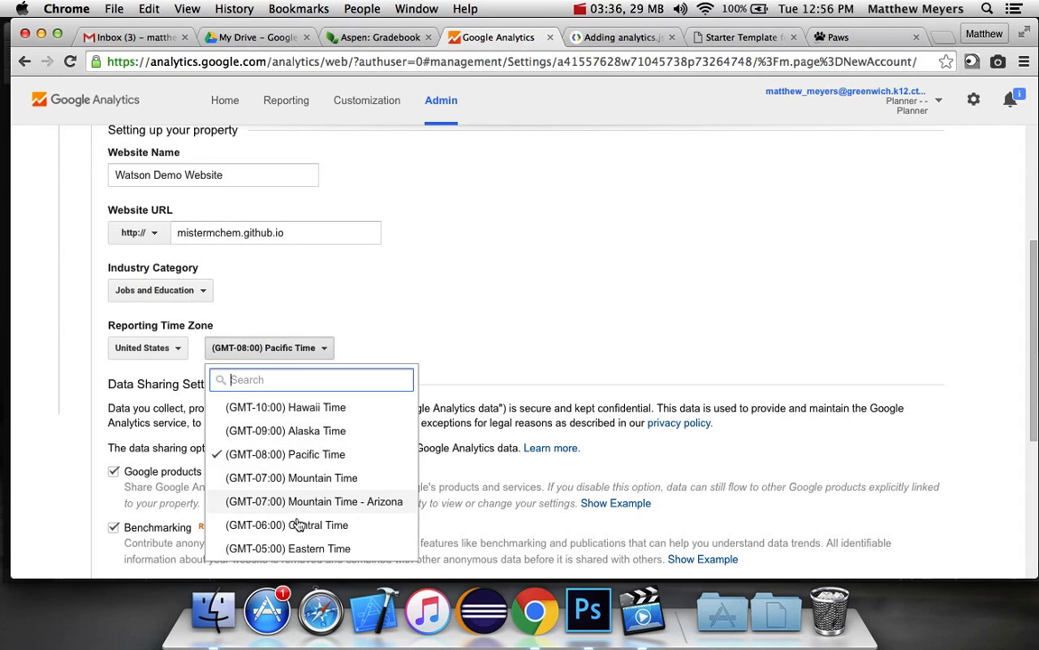
click(275, 548)
Try the Hawaii, Alaska and Mountain Time - Arizona reporting time zones and return to Eastern Time
click(271, 347)
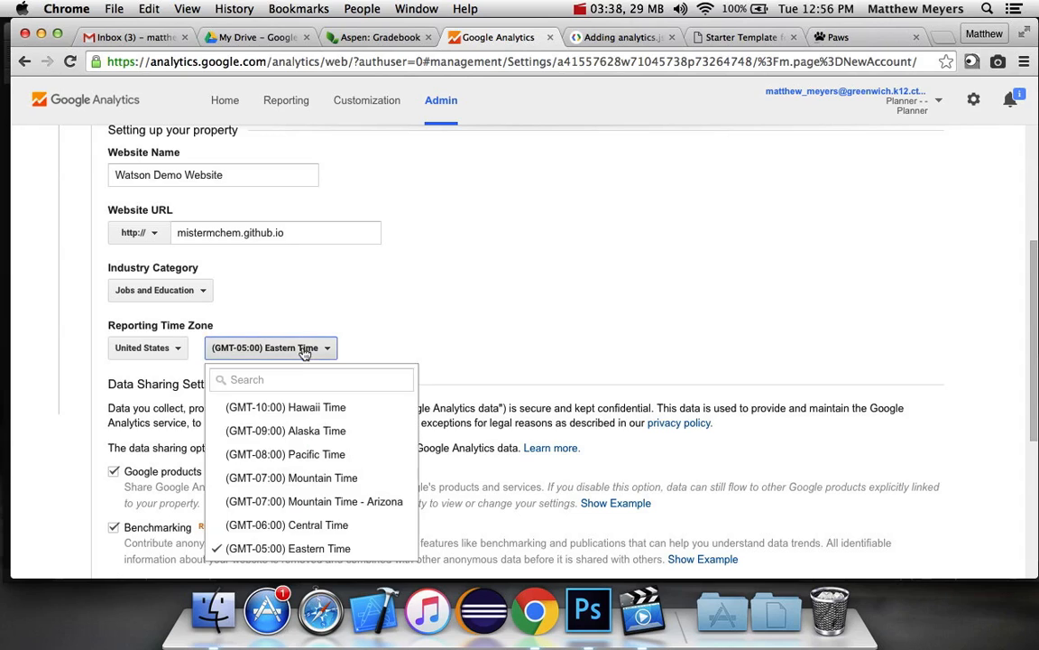
click(272, 406)
click(294, 345)
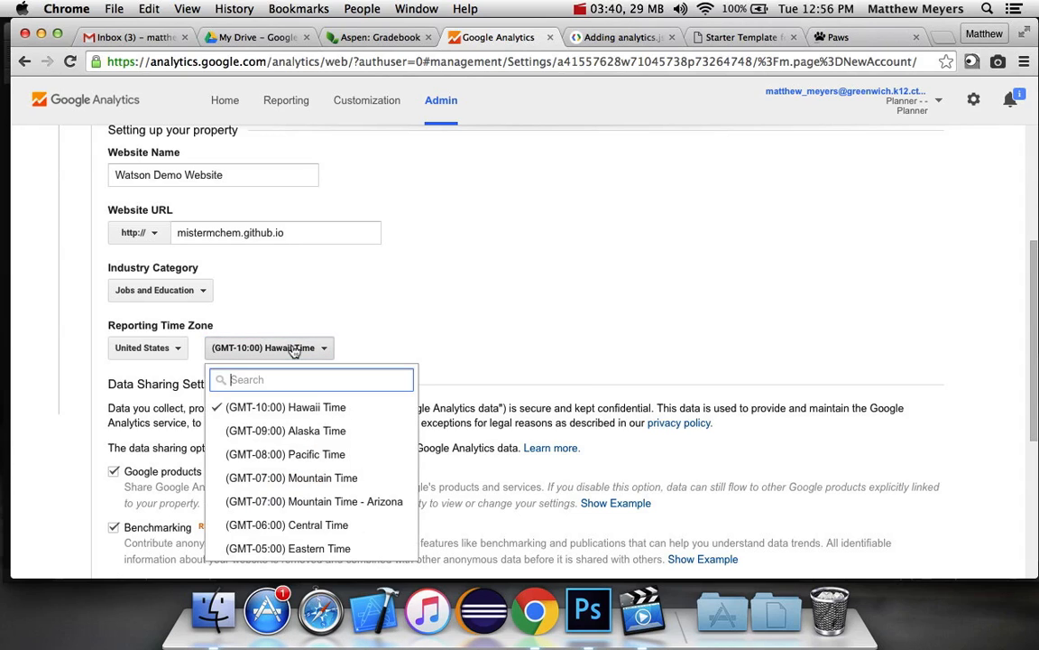
click(285, 430)
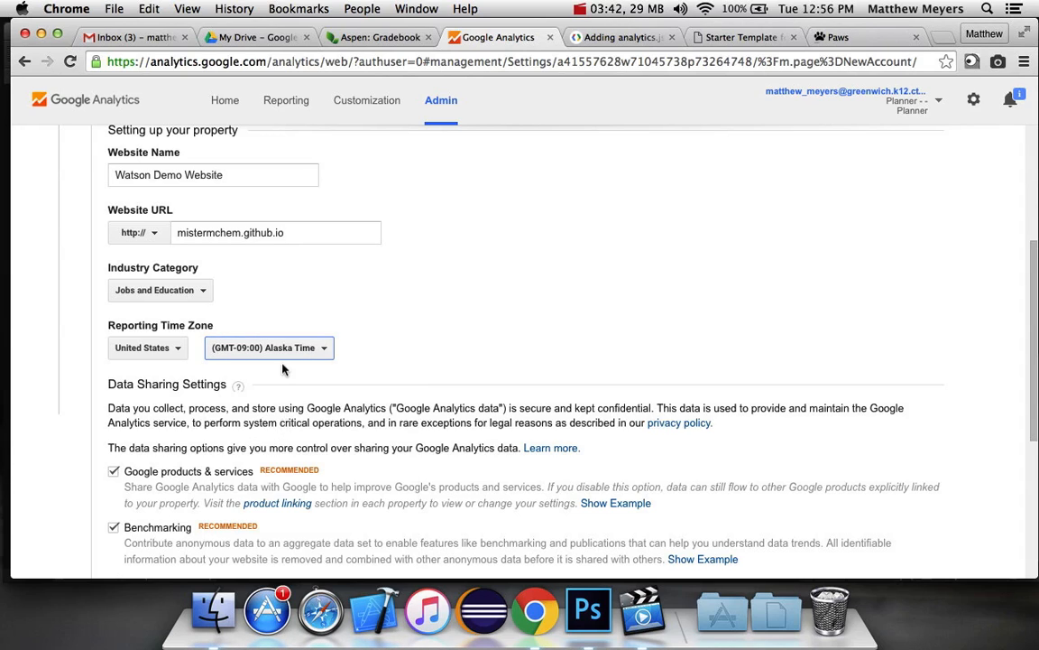
click(287, 349)
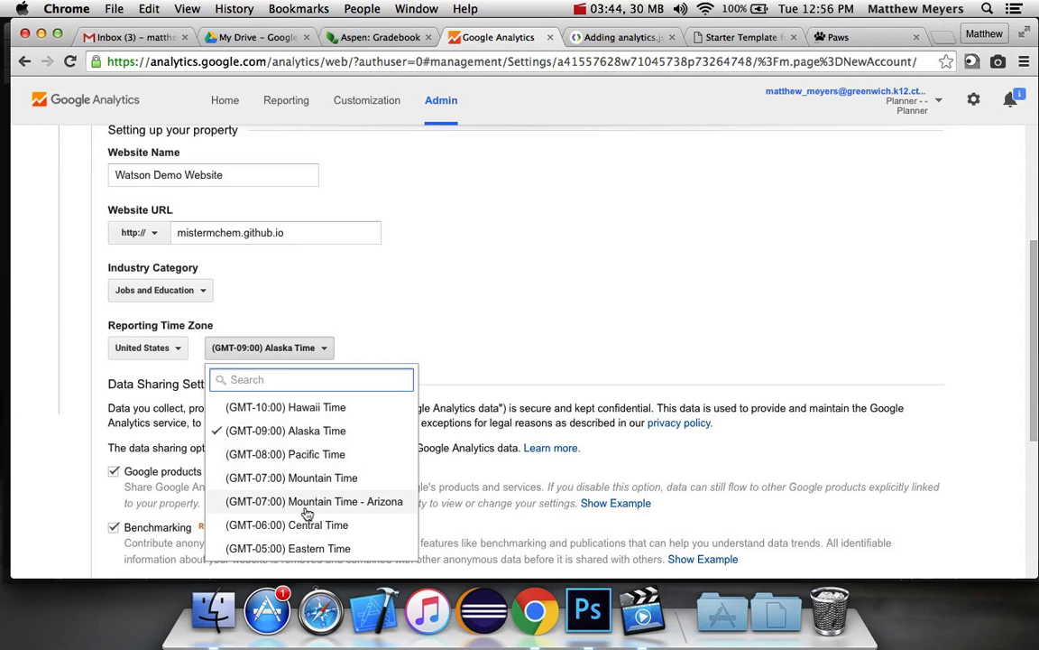
click(276, 501)
click(286, 357)
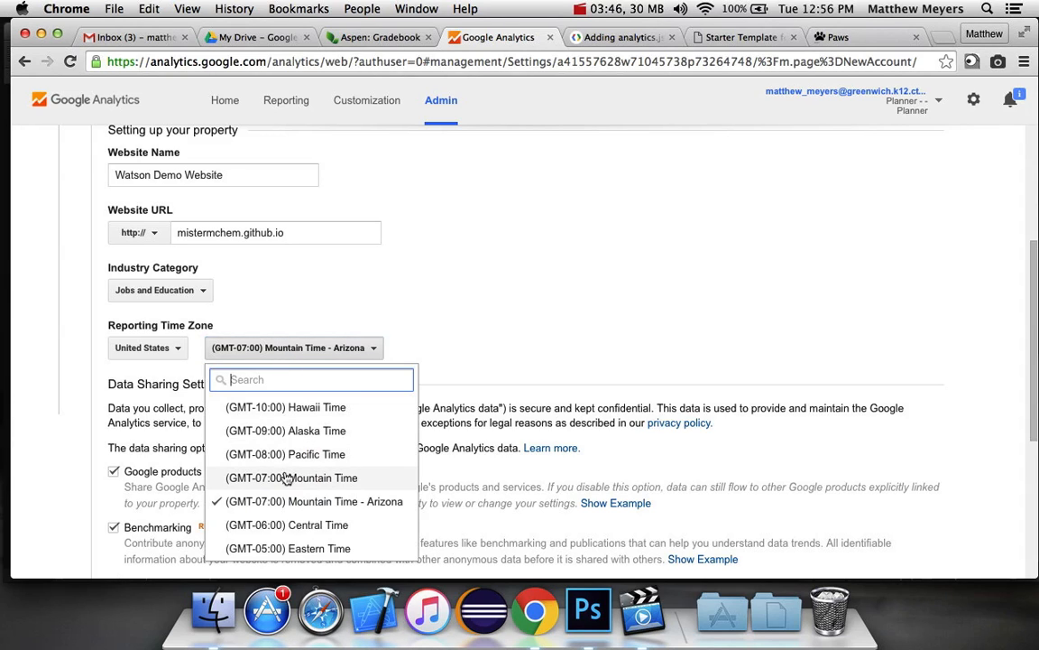
click(262, 547)
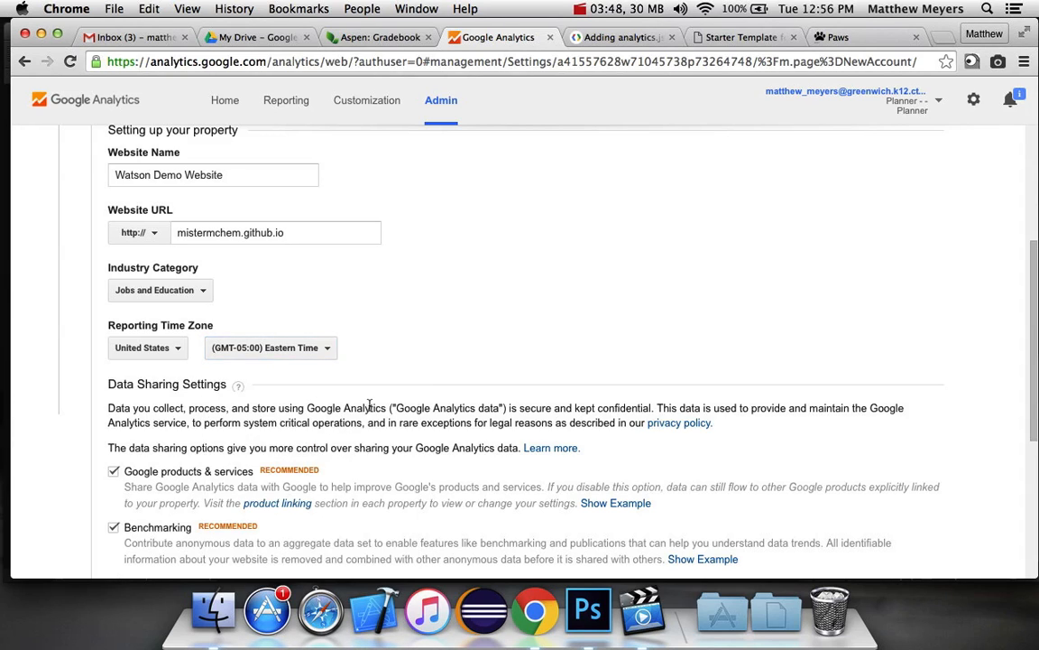
Keep the data sharing settings, request the tracking ID and accept the United States terms of service
scroll(366, 406, down, 5)
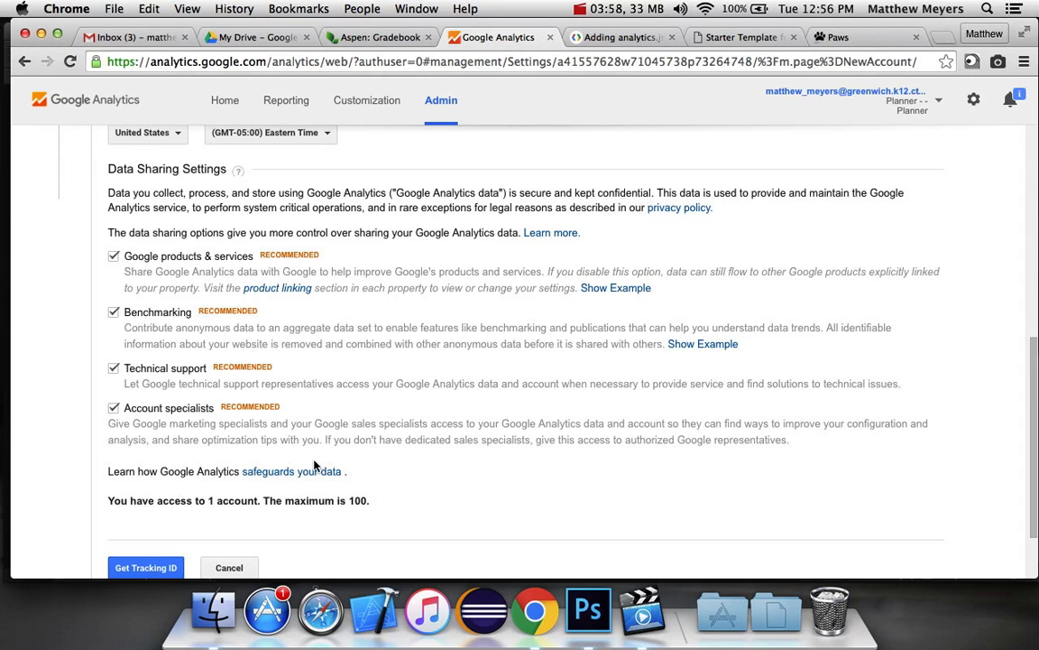
scroll(282, 412, down, 3)
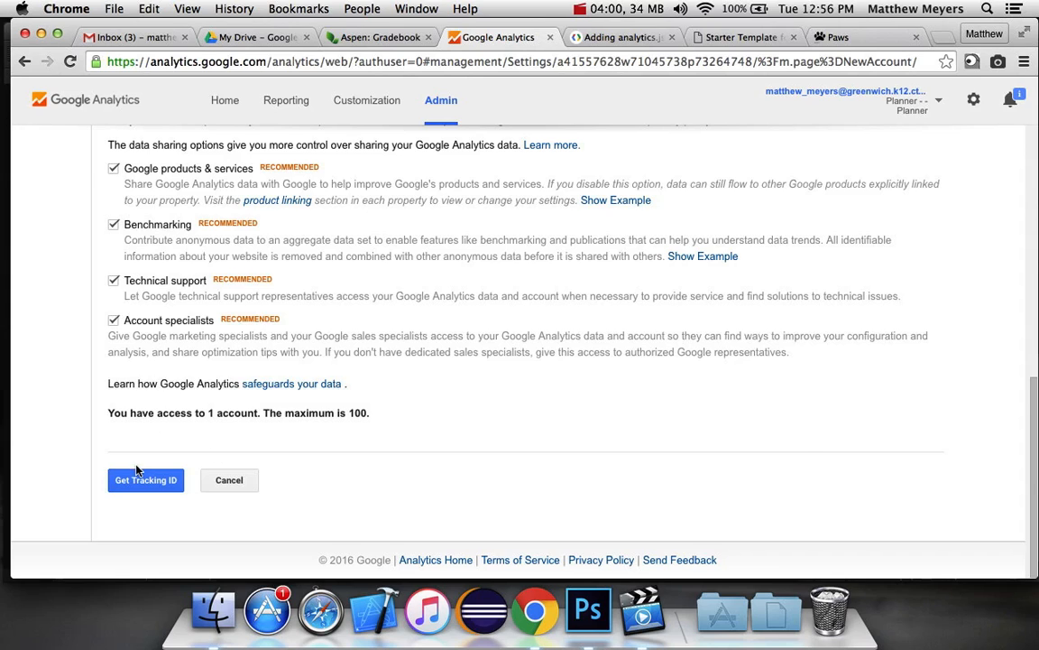
click(137, 476)
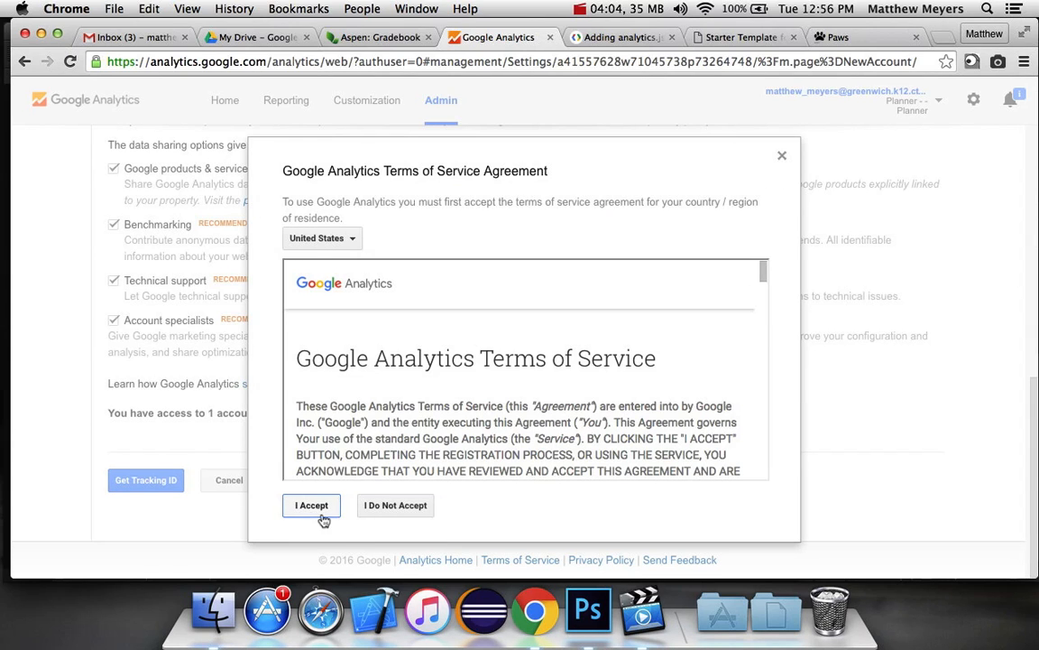
scroll(310, 413, down, 15)
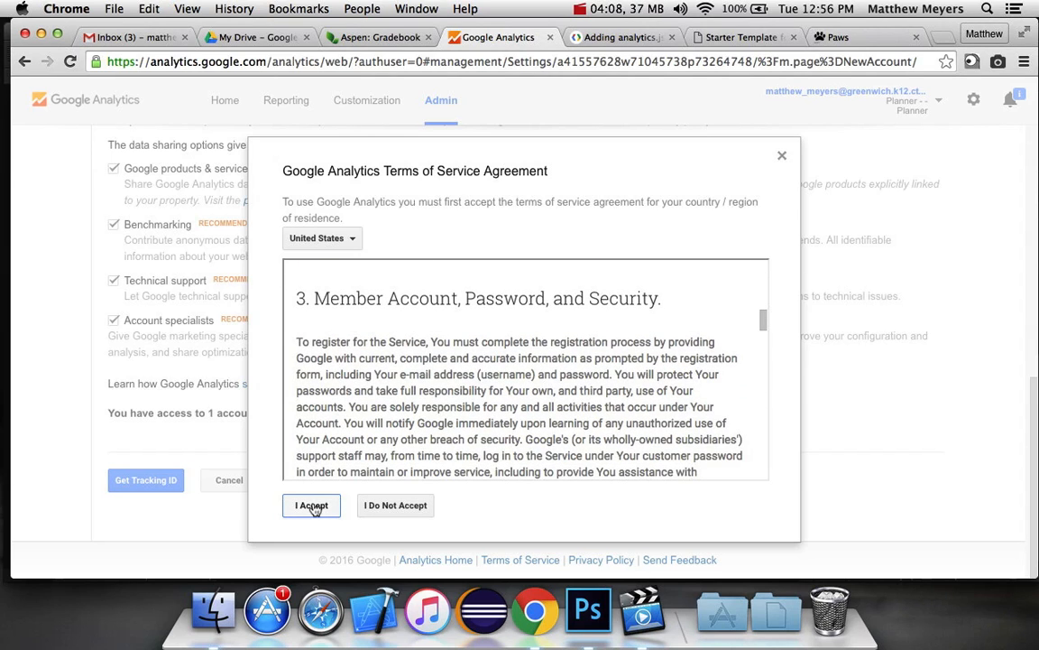
click(311, 507)
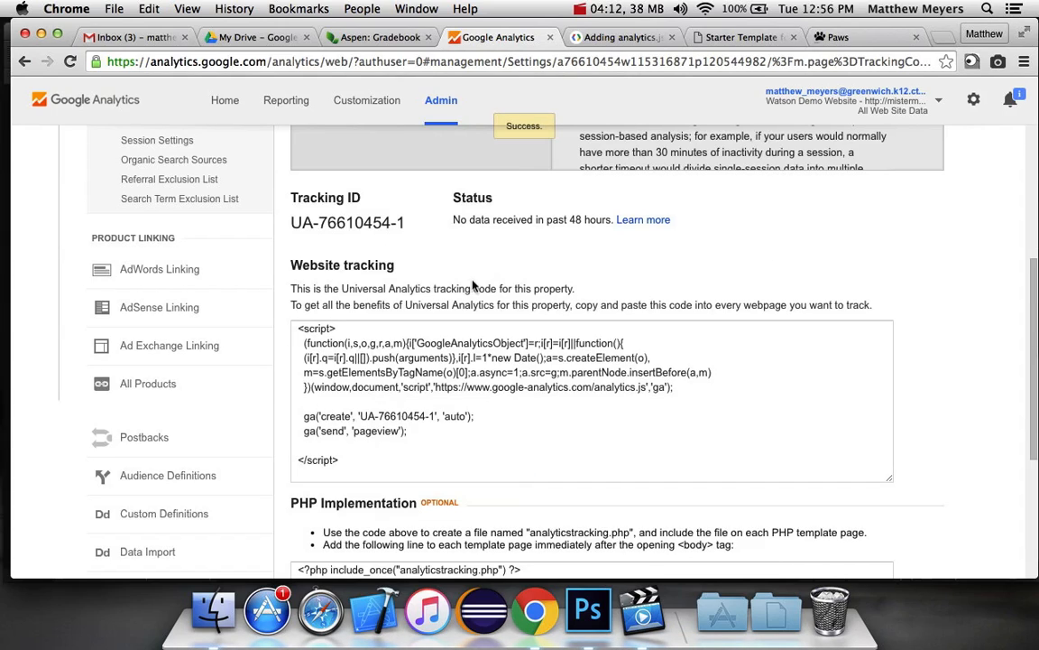
Examine the new property's tracking ID, its data status and the Website tracking code section
scroll(473, 285, up, 2)
scroll(472, 285, down, 4)
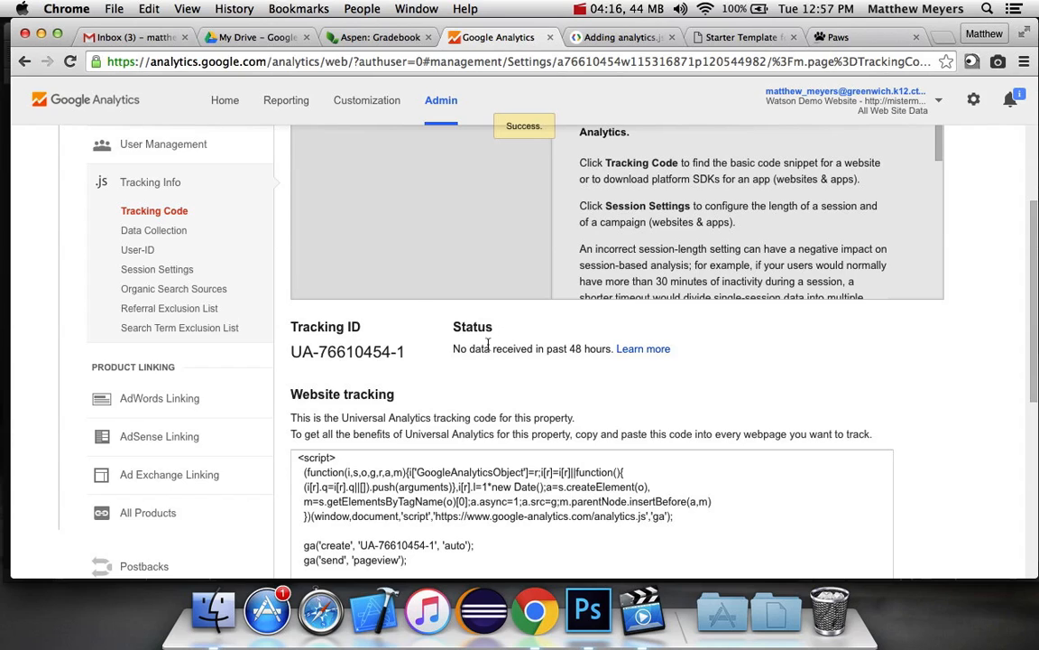
drag(469, 349, 545, 348)
click(546, 349)
scroll(546, 348, down, 1)
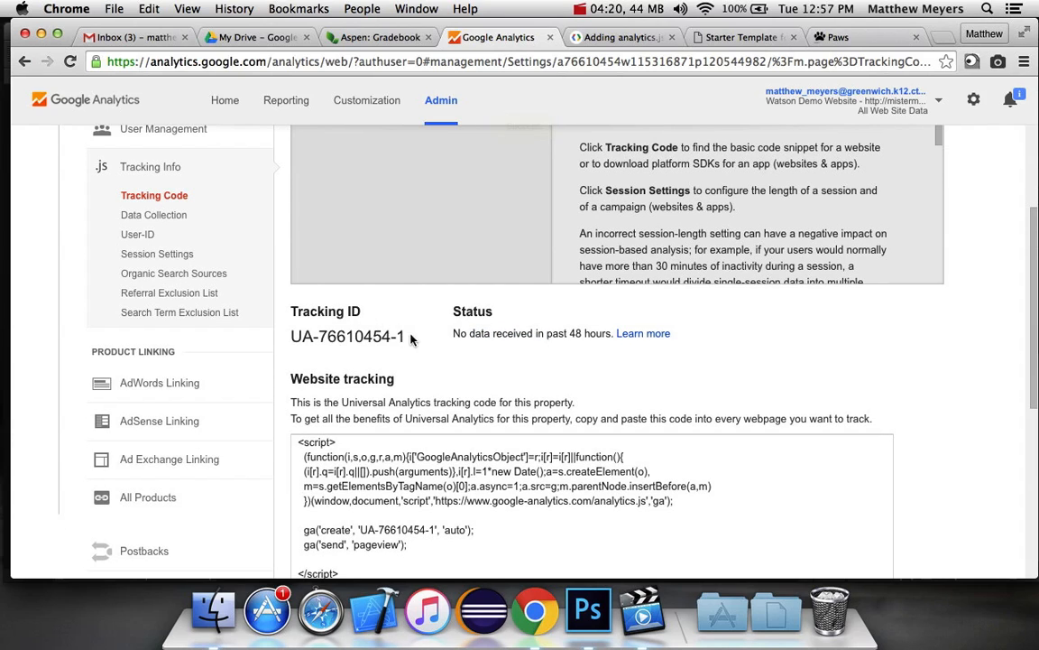
drag(406, 338, 272, 318)
click(338, 370)
scroll(480, 424, down, 5)
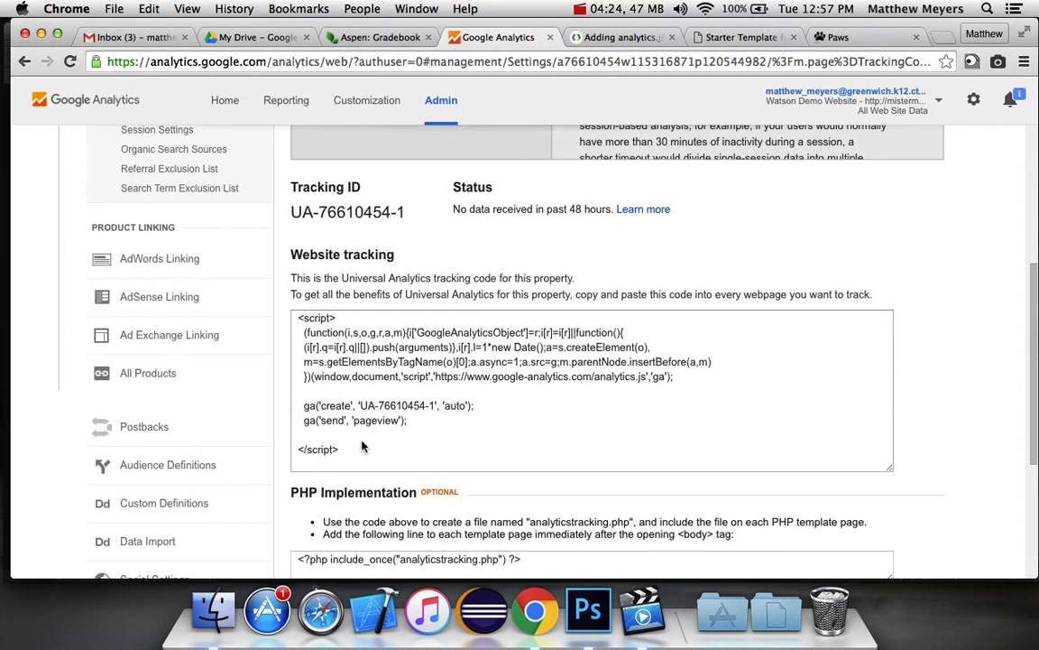
scroll(362, 446, up, 1)
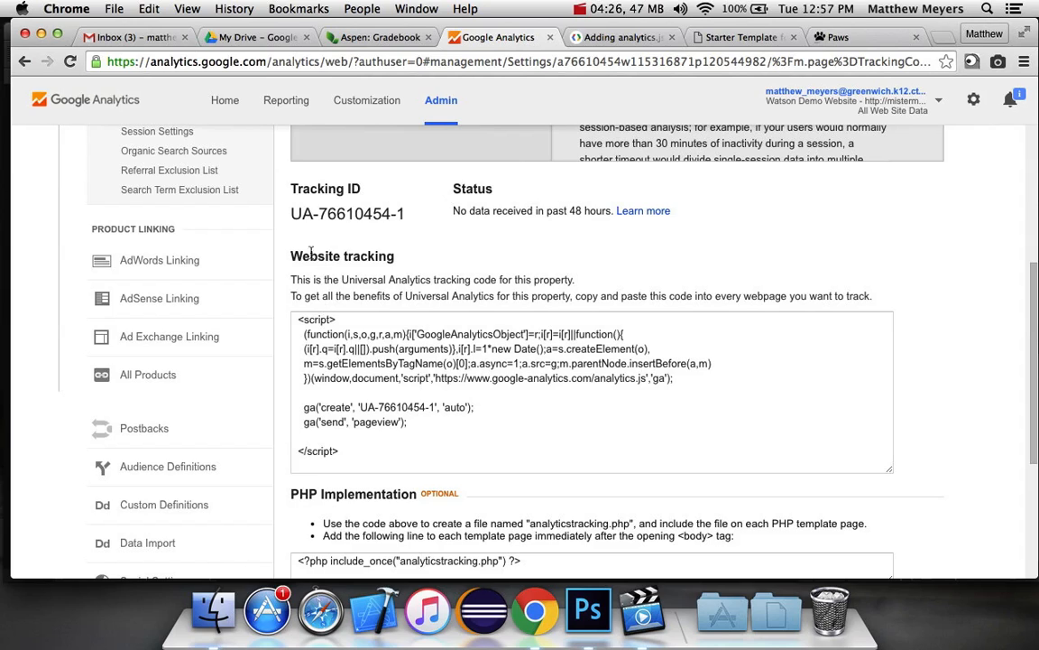
drag(291, 255, 373, 253)
click(372, 253)
Switch to Finder and open index.html from the watson folder in Sublime Text
key(super+Tab)
key(super+Tab)
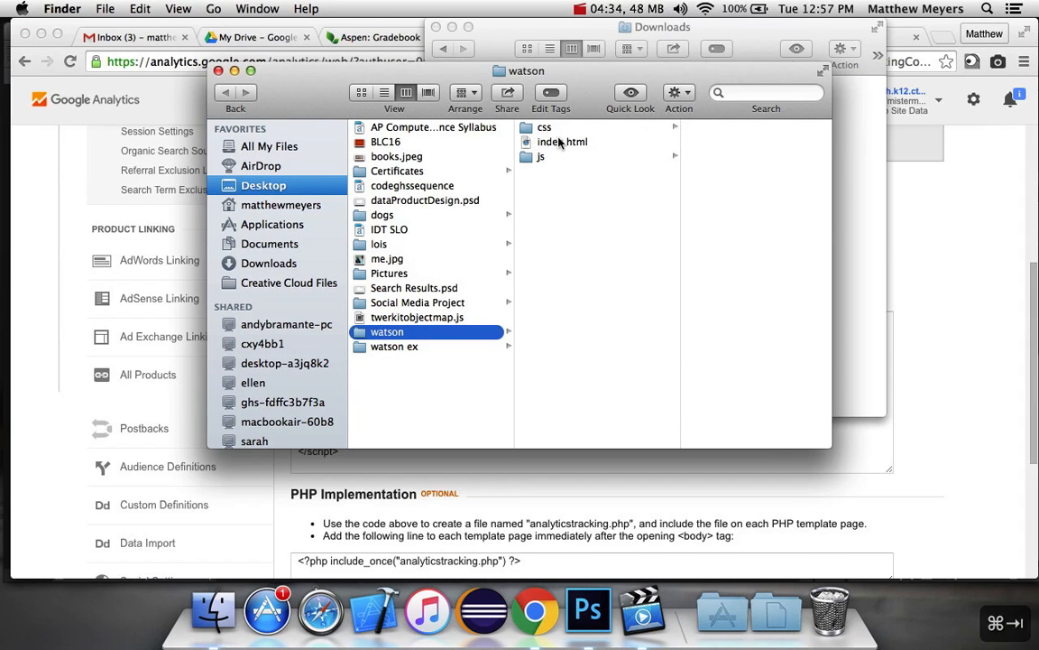
right_click(559, 144)
mouse_move(650, 160)
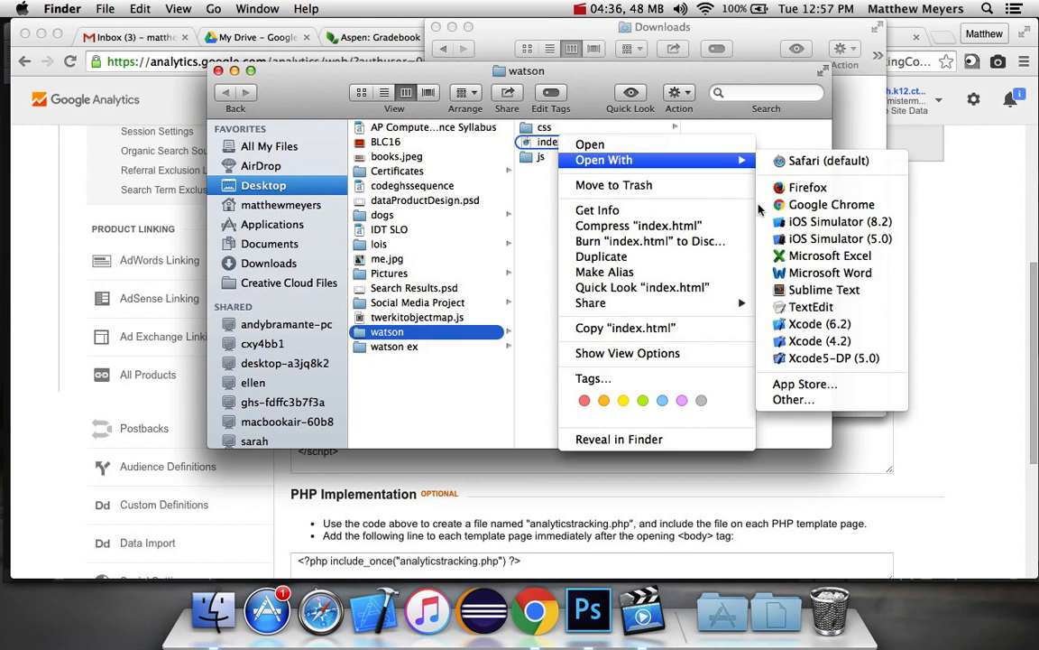
click(799, 290)
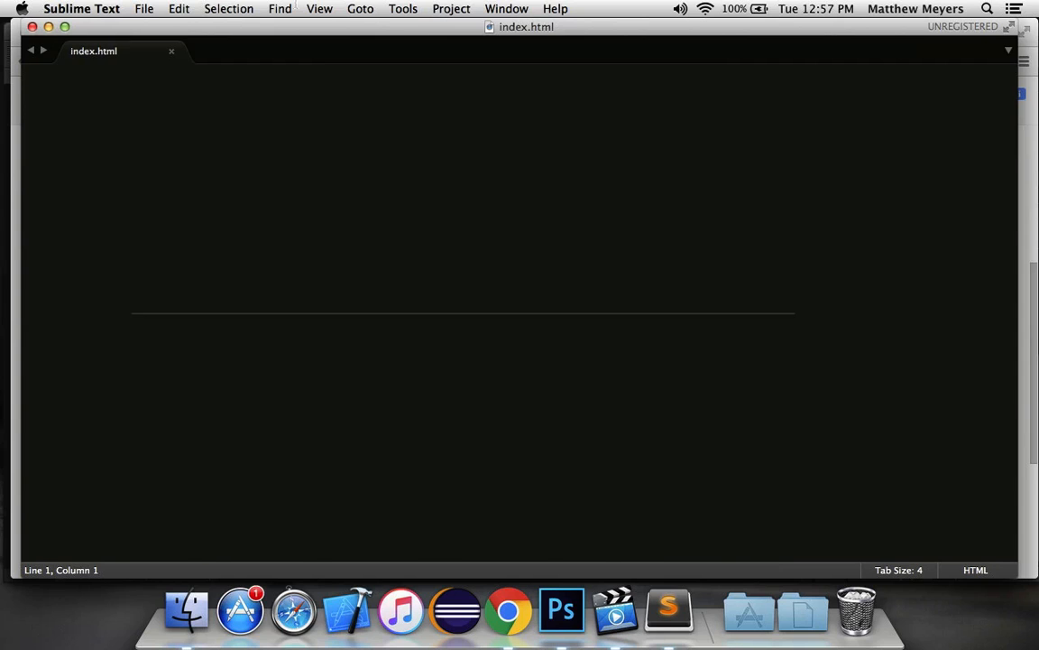
click(565, 226)
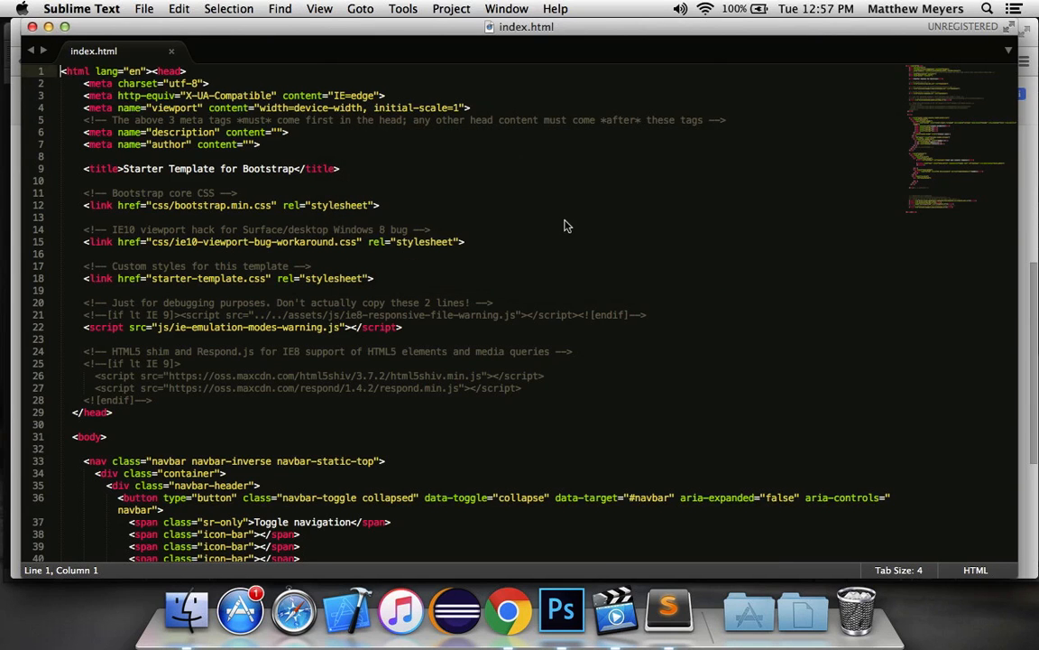
scroll(565, 227, down, 1)
scroll(565, 227, up, 1)
Switch back to Chrome and copy the whole Website tracking script, from the opening to the closing script tag
key(super+Tab)
key(super+Tab)
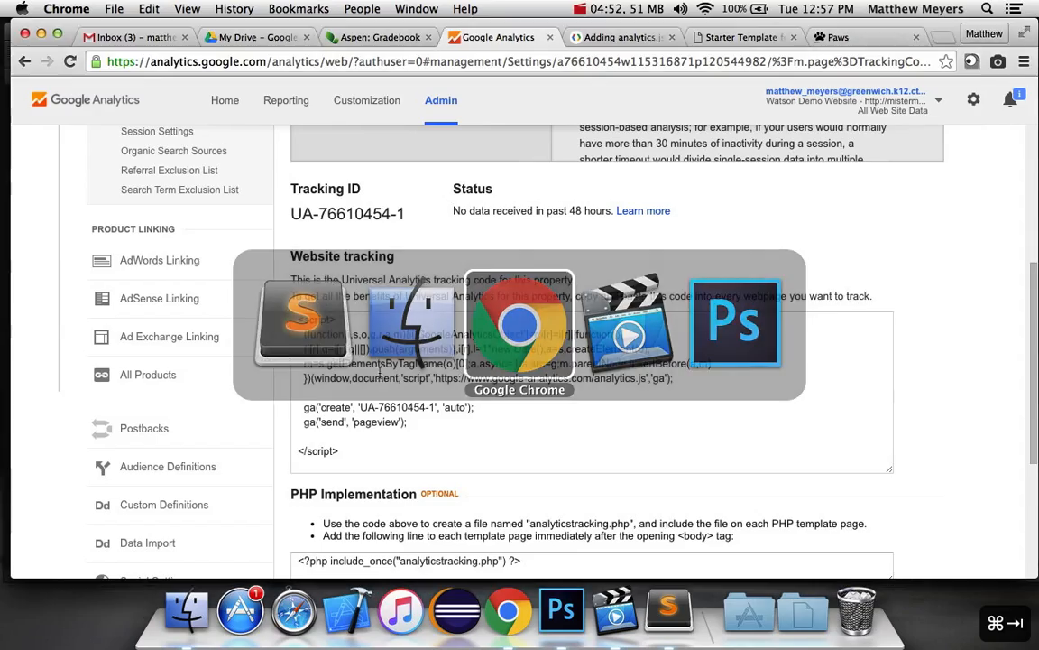
scroll(362, 288, down, 2)
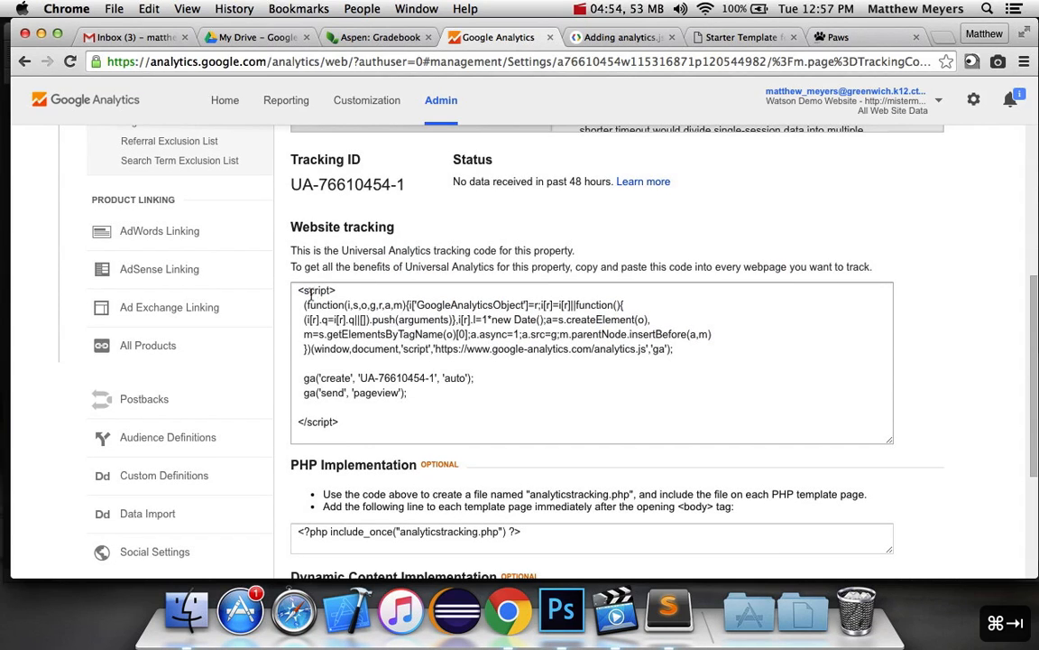
drag(296, 287, 363, 428)
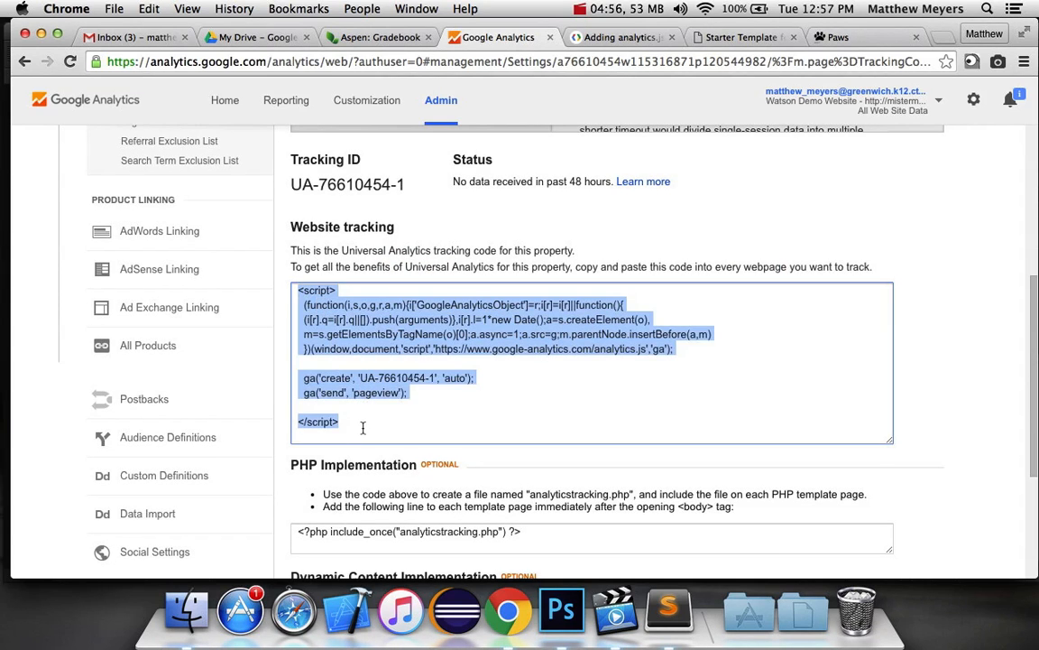
key(super+c)
scroll(363, 430, down, 4)
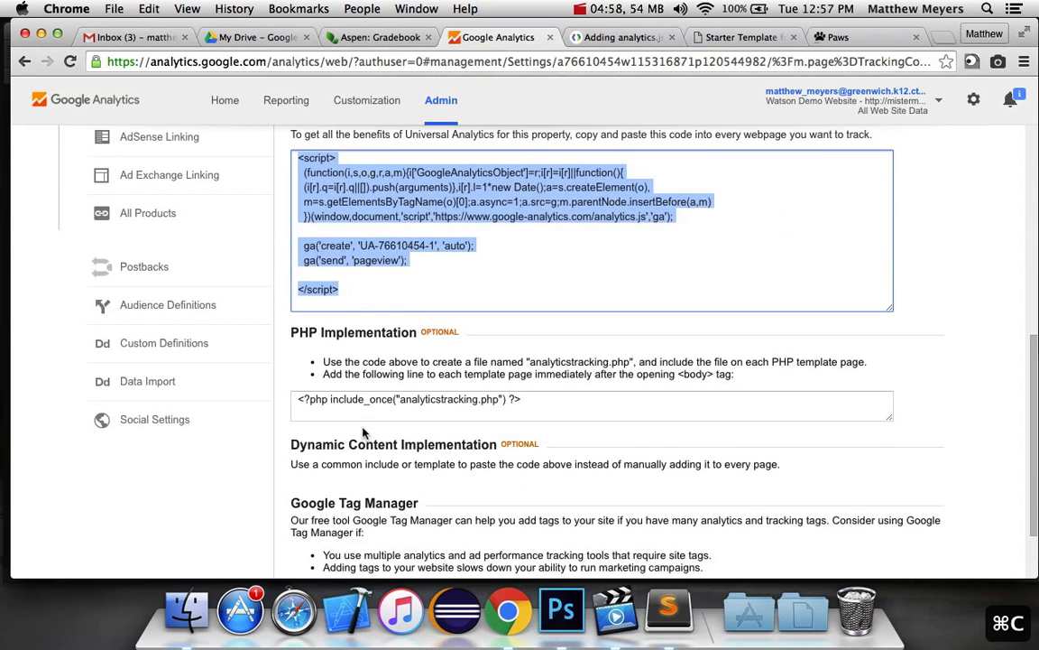
Switch to Sublime Text and paste the tracking script into index.html on a new line just above the closing head tag
key(super+Tab)
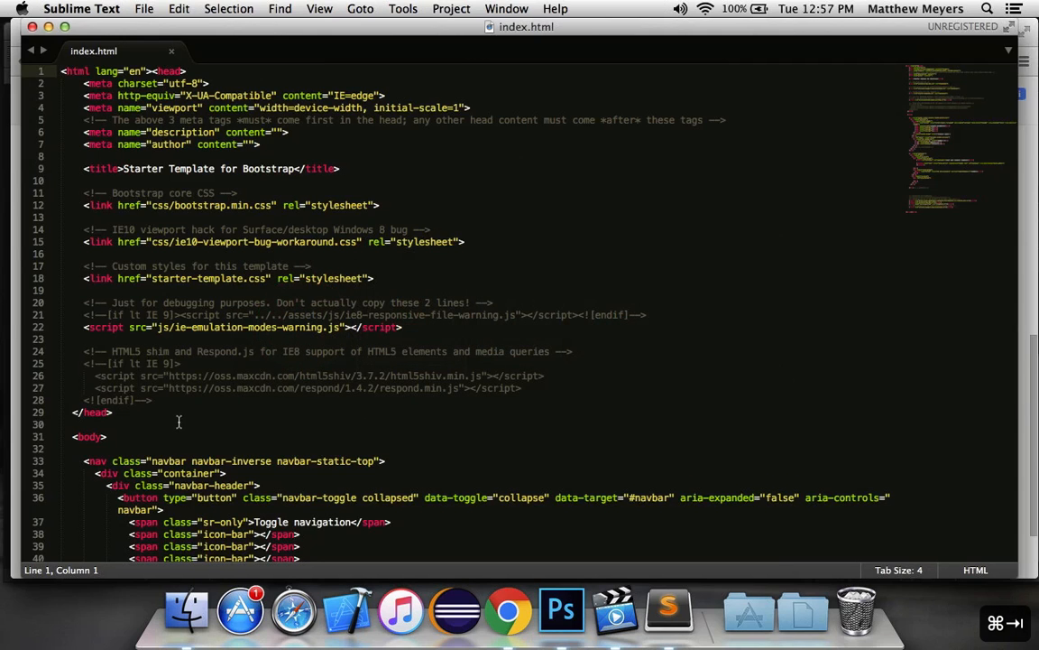
click(172, 411)
click(173, 400)
key(Return)
key(Return)
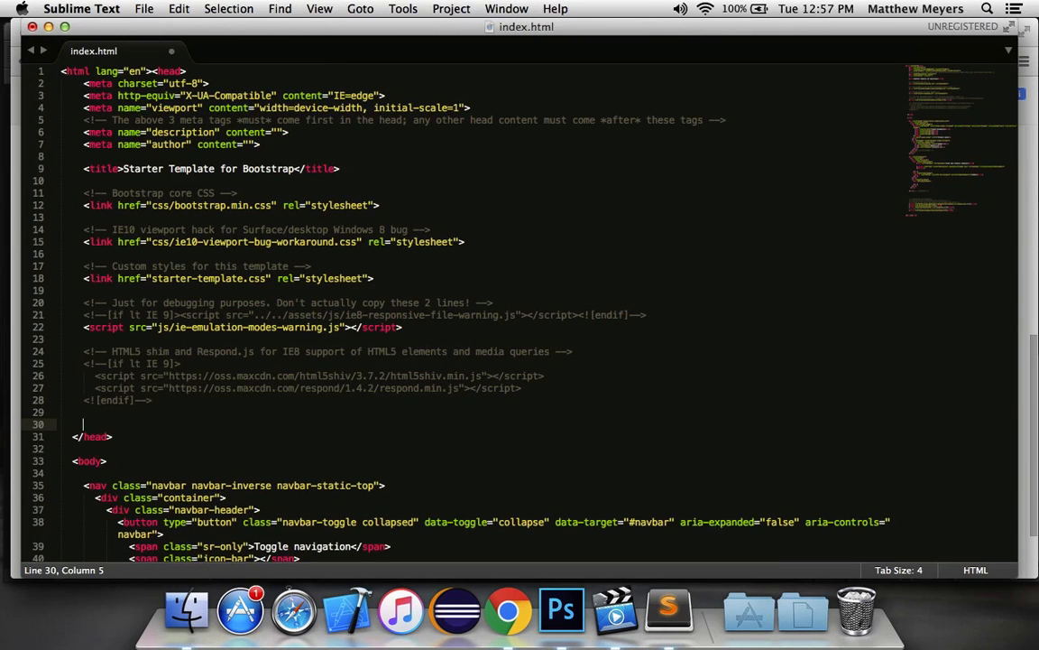
key(super+v)
scroll(155, 395, down, 3)
click(94, 455)
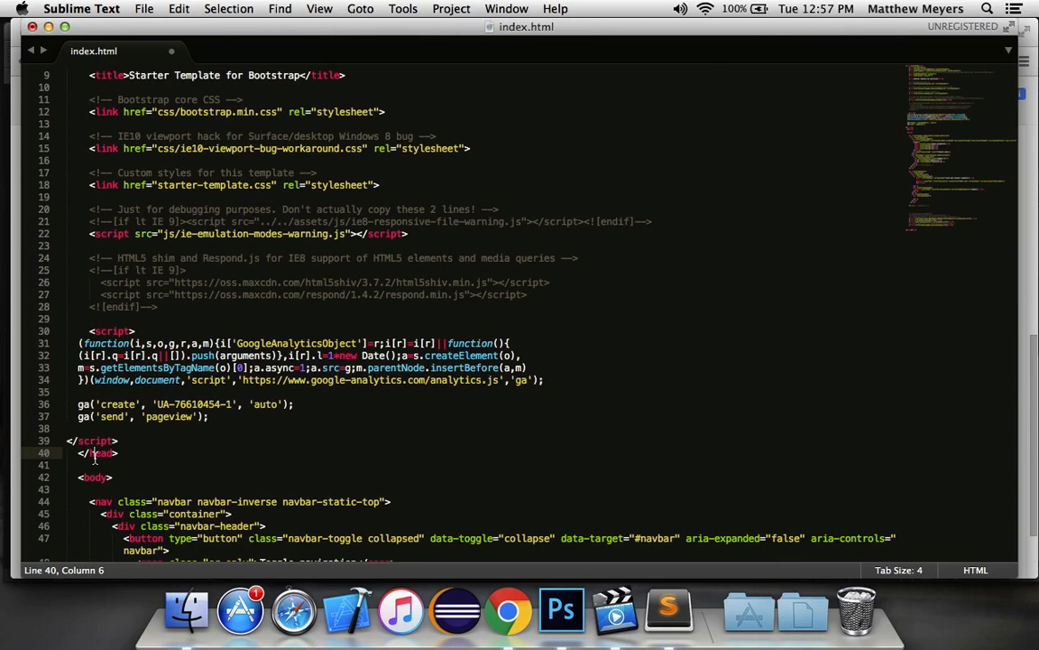
Examine the pasted script's analytics function block and the tracking ID in its create line
click(131, 331)
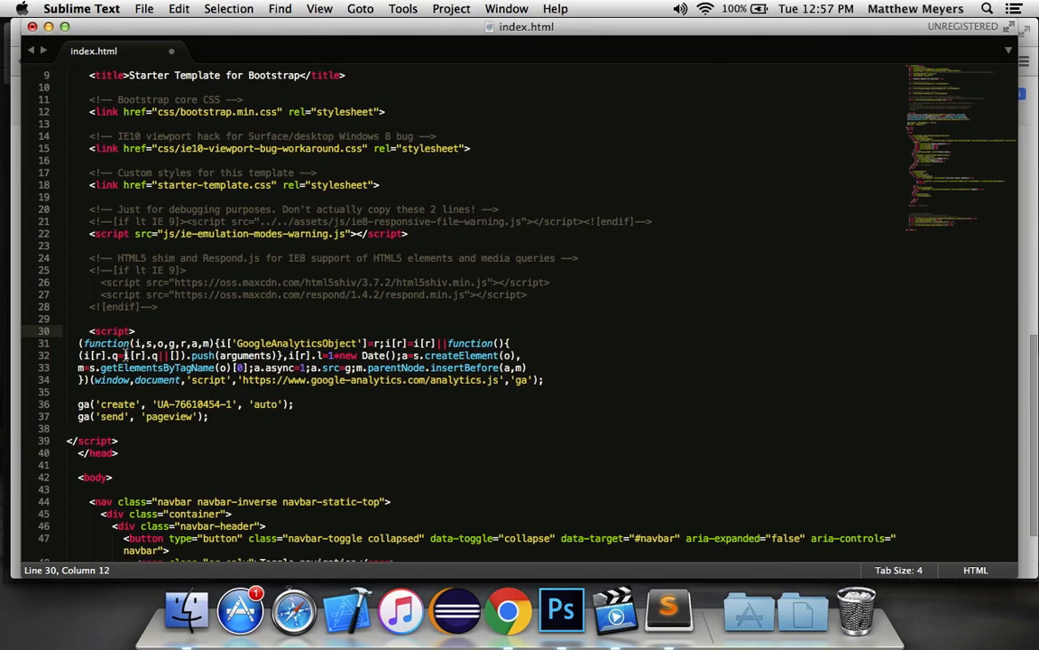
triple_click(121, 346)
drag(121, 347, 118, 381)
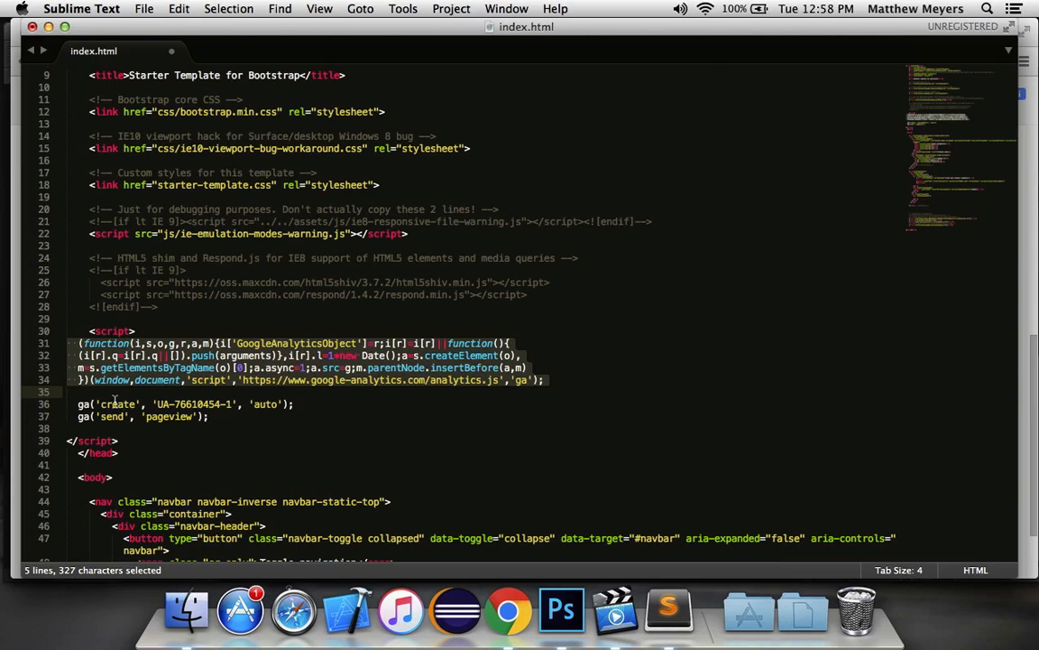
click(99, 405)
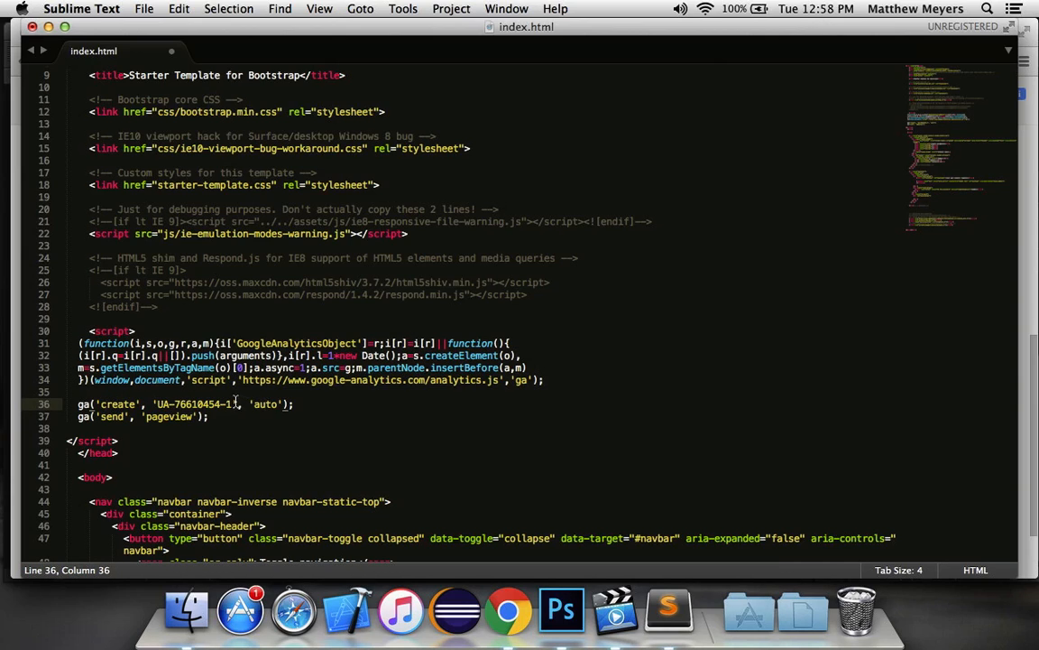
drag(233, 404, 157, 404)
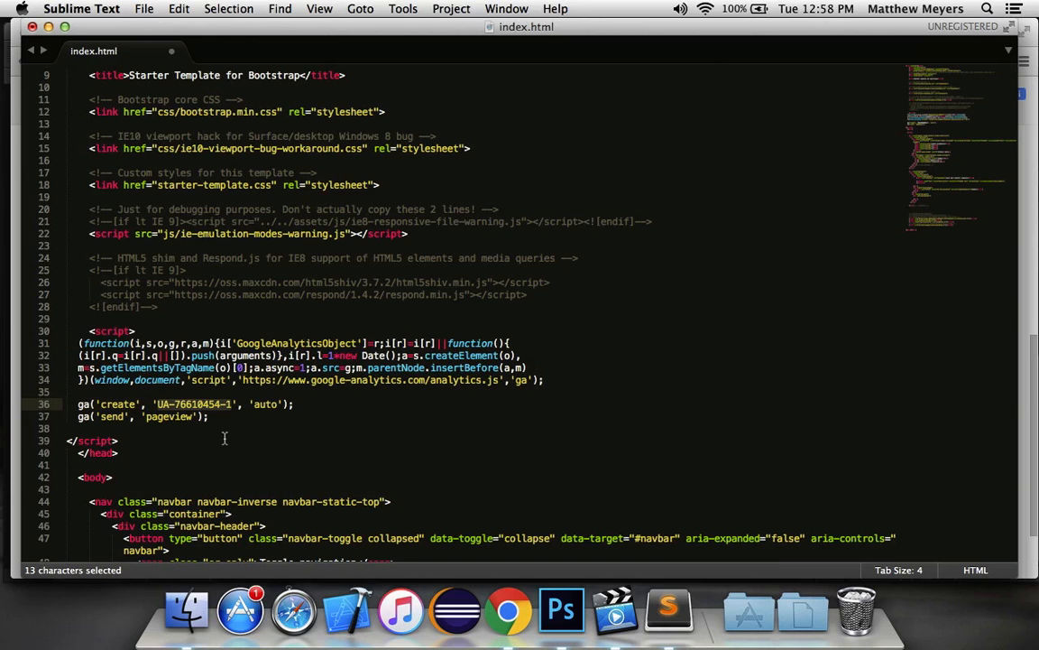
Switch to Chrome and compare the property's tracking ID with the placeholder ID in the Google Developers analytics.js snippet
key(super+Tab)
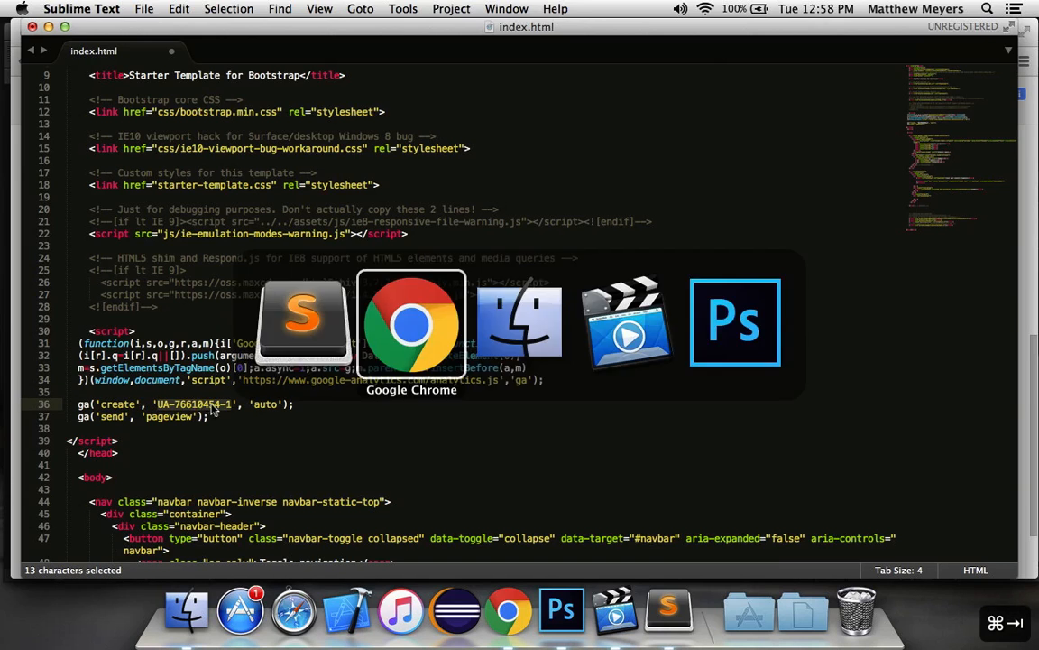
scroll(361, 244, up, 5)
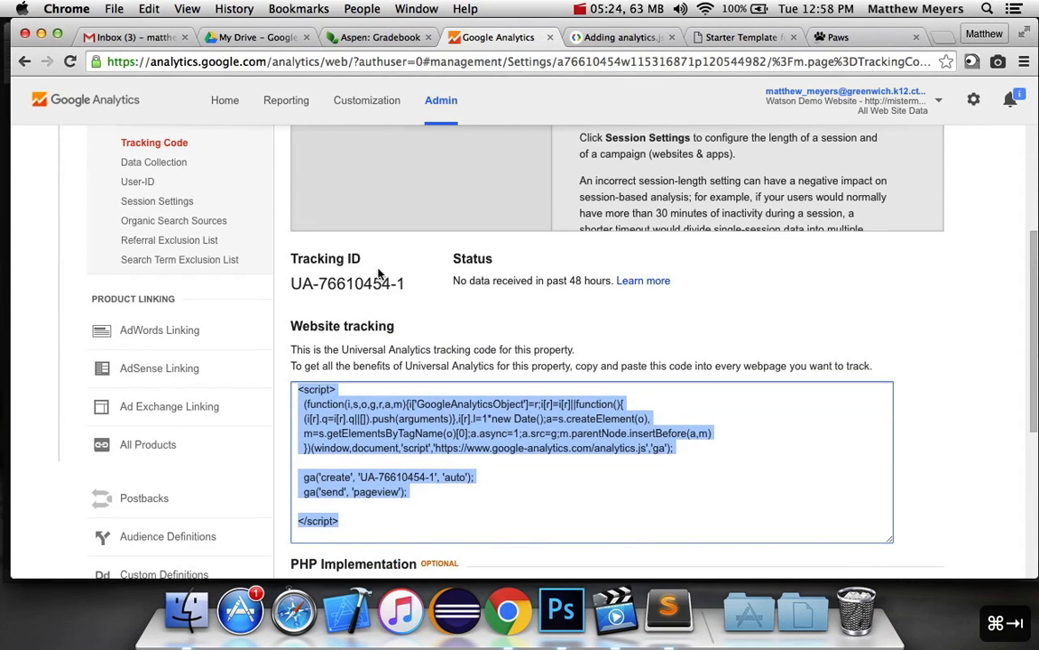
click(621, 37)
scroll(458, 327, down, 3)
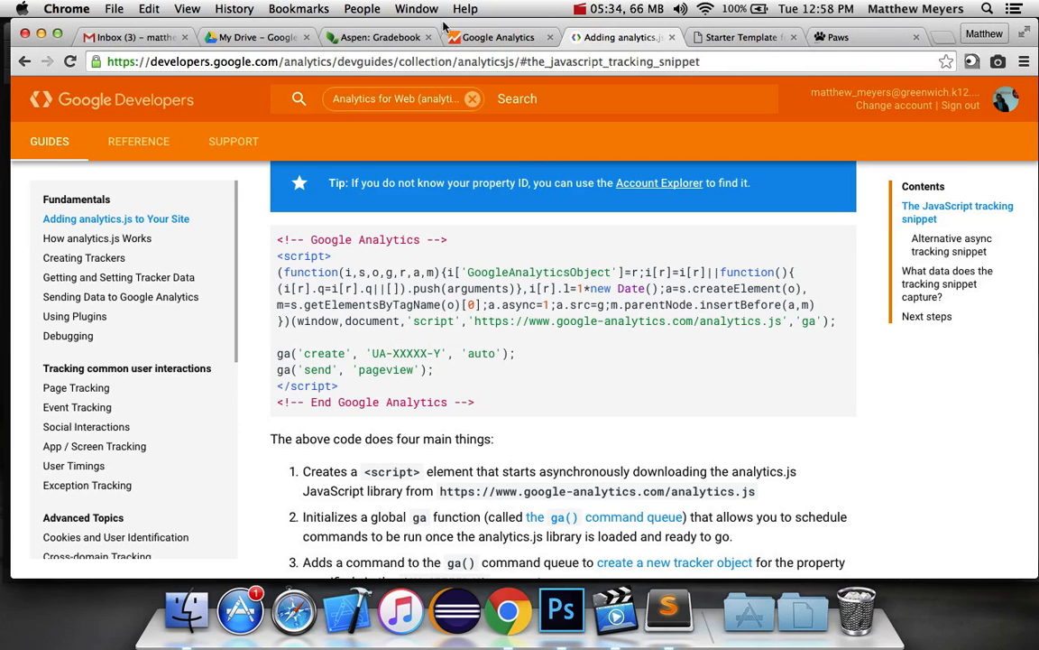
click(499, 38)
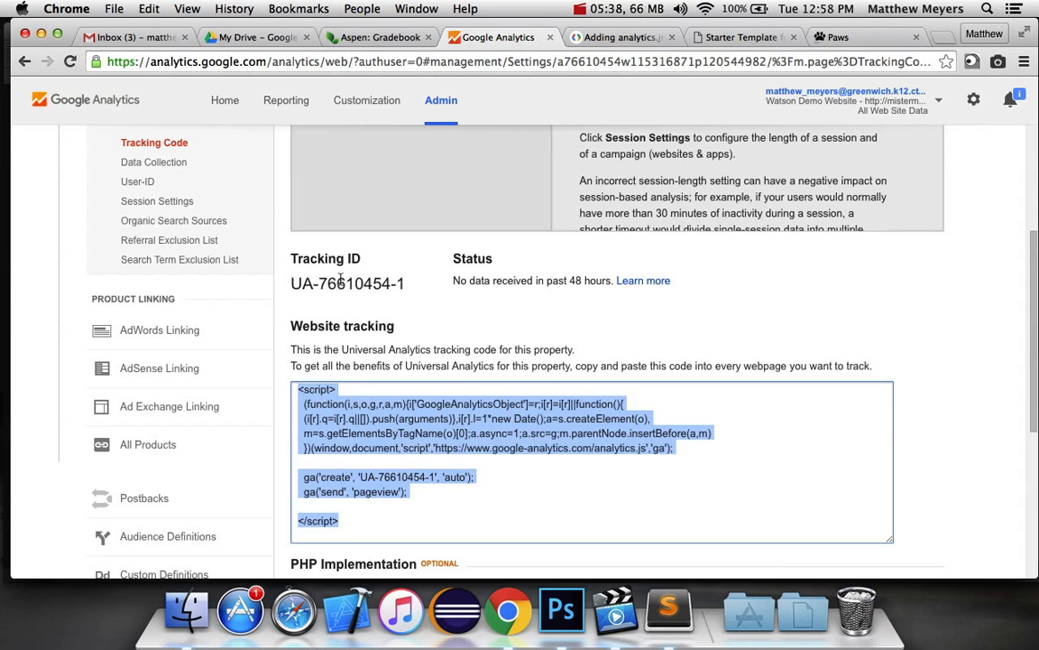
click(341, 281)
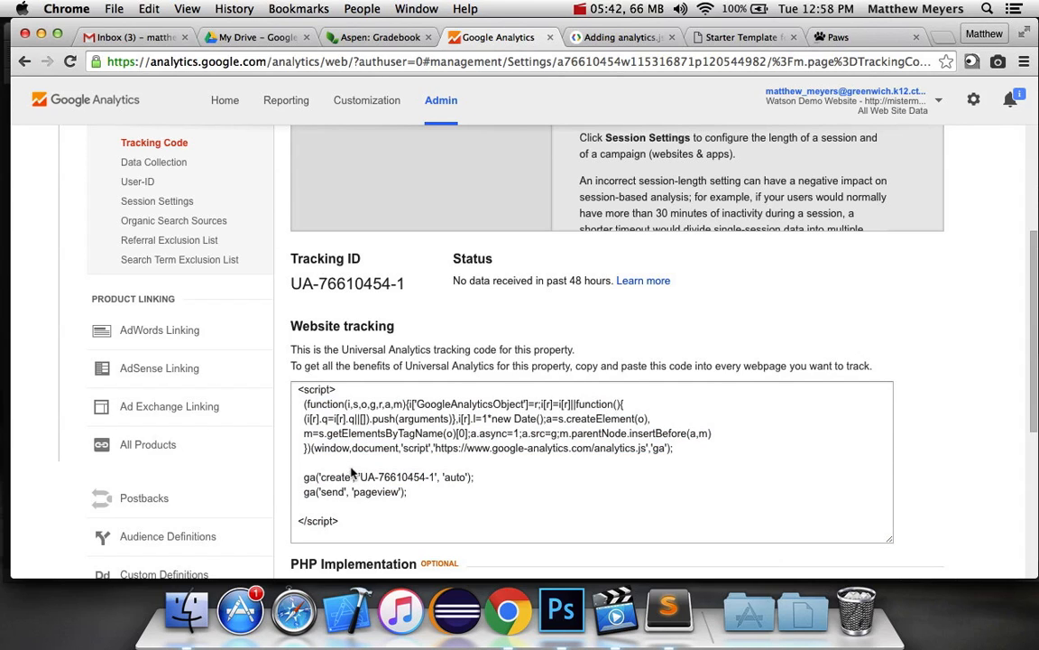
Switch back to Sublime Text, review the script's 'auto', 'send' and 'pageview' parameters, and save index.html
key(super+Tab)
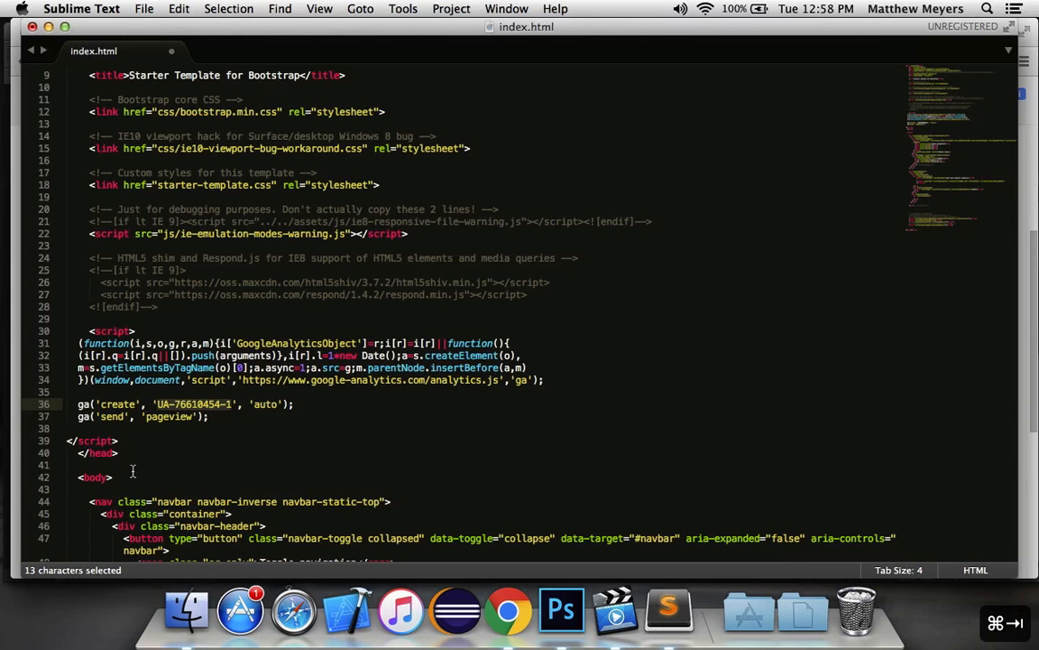
double_click(268, 405)
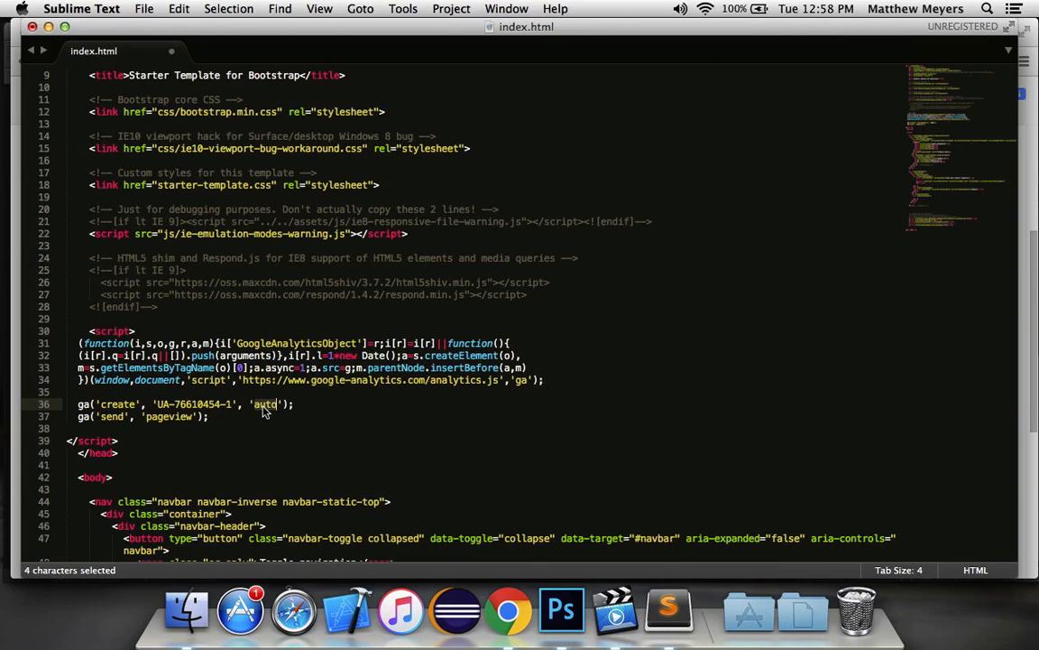
key(Right)
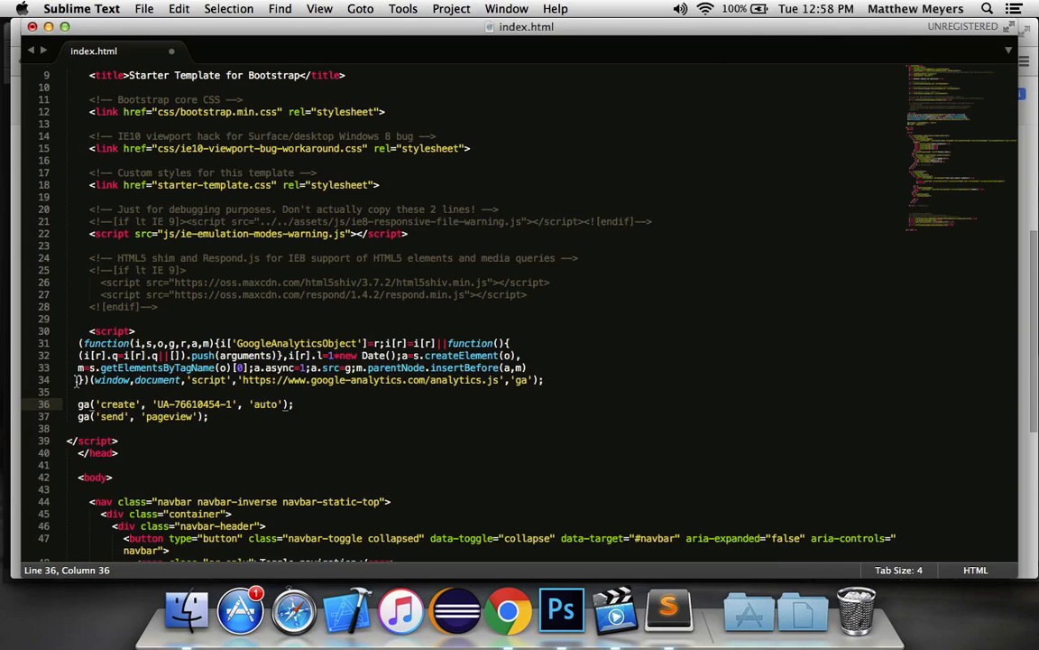
triple_click(106, 417)
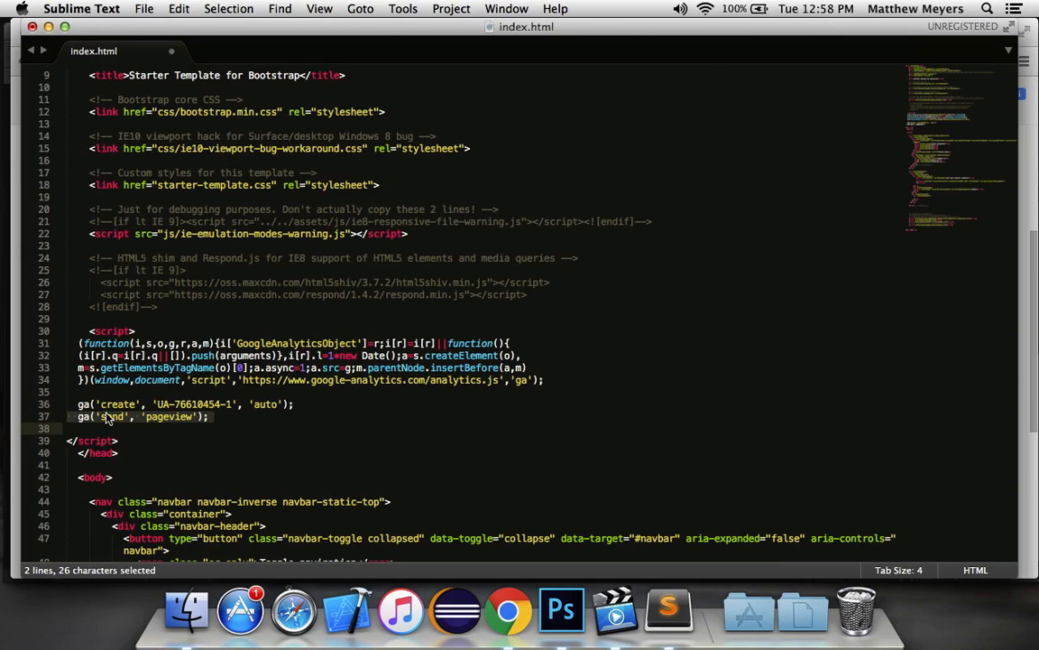
click(107, 419)
double_click(107, 417)
double_click(156, 417)
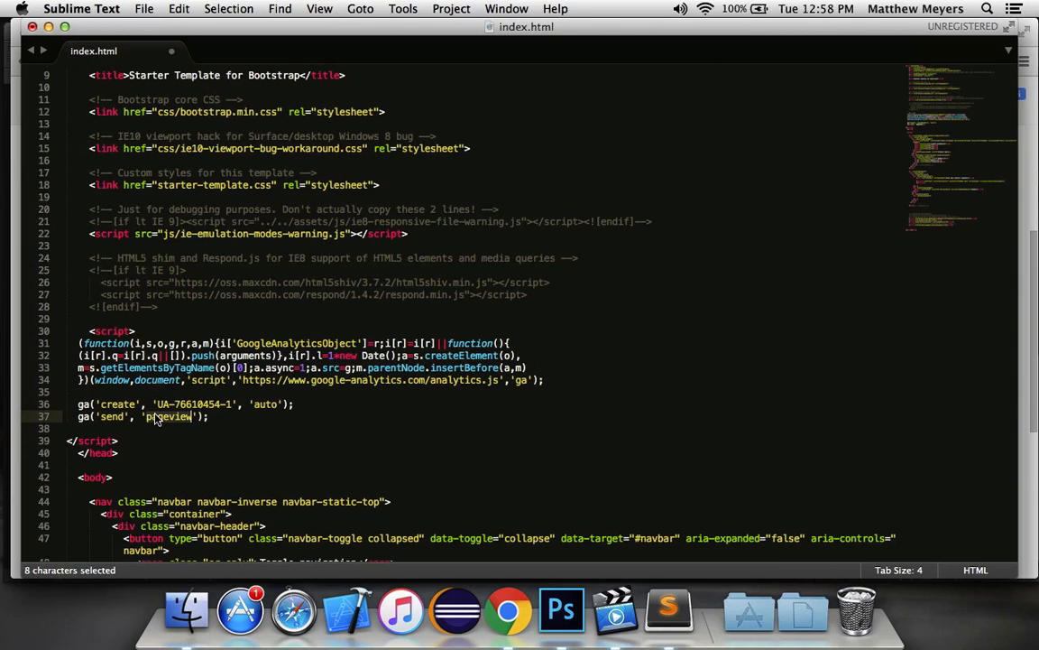
click(177, 392)
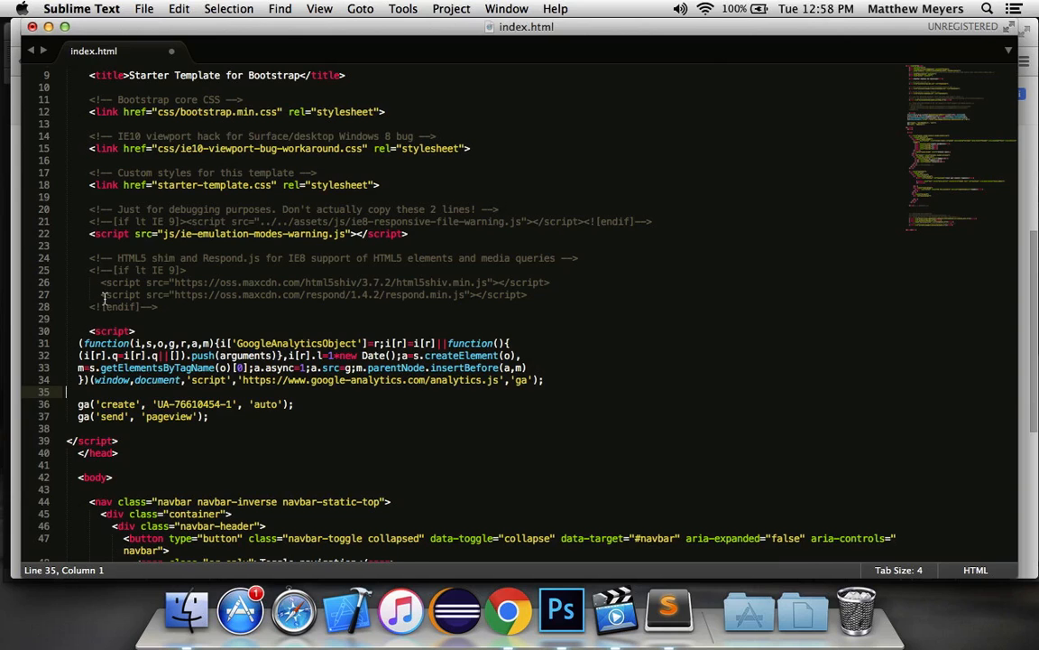
key(super+s)
Switch back to Chrome and look over the Watson Demo Website property's Tracking Code page
key(super+Tab)
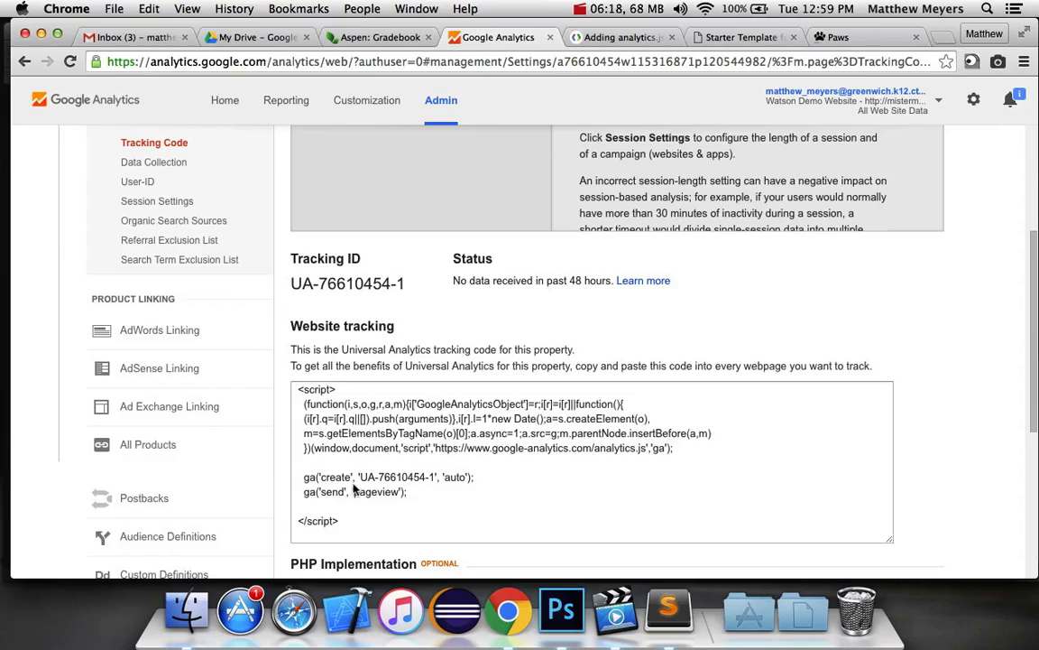
key(super+Tab)
key(super+Tab)
scroll(454, 303, up, 3)
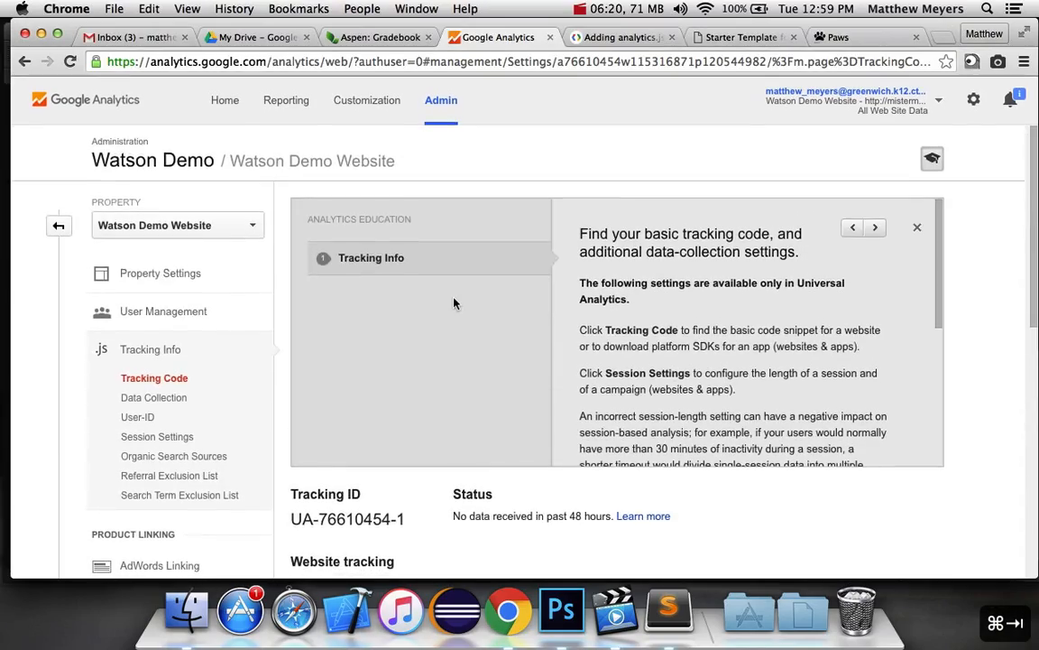
scroll(454, 303, down, 10)
scroll(454, 303, up, 15)
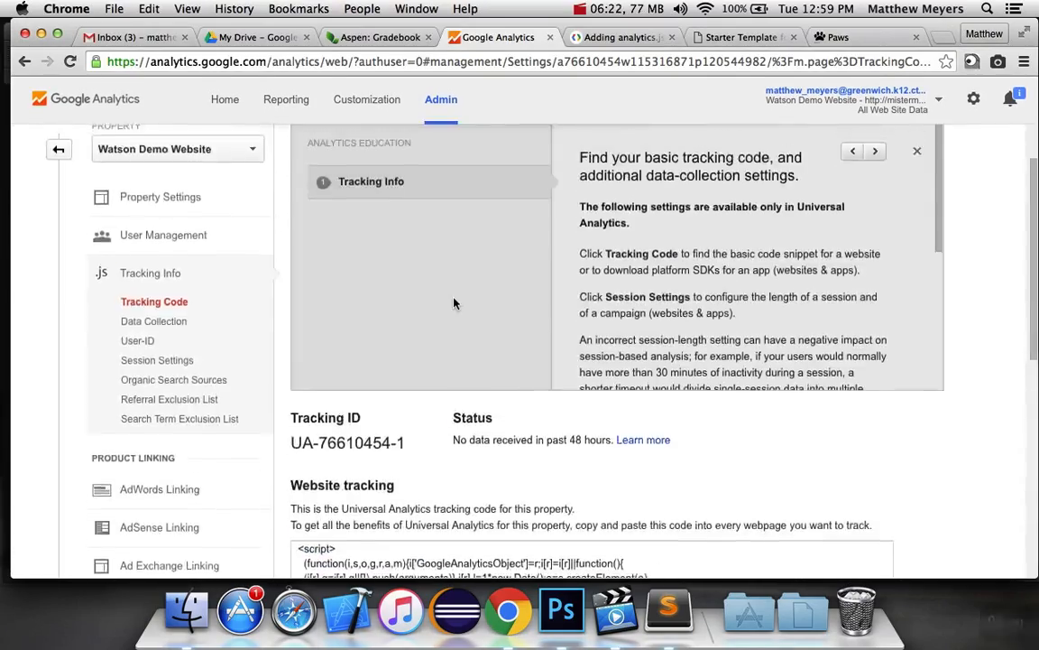
scroll(452, 302, down, 5)
scroll(280, 359, up, 5)
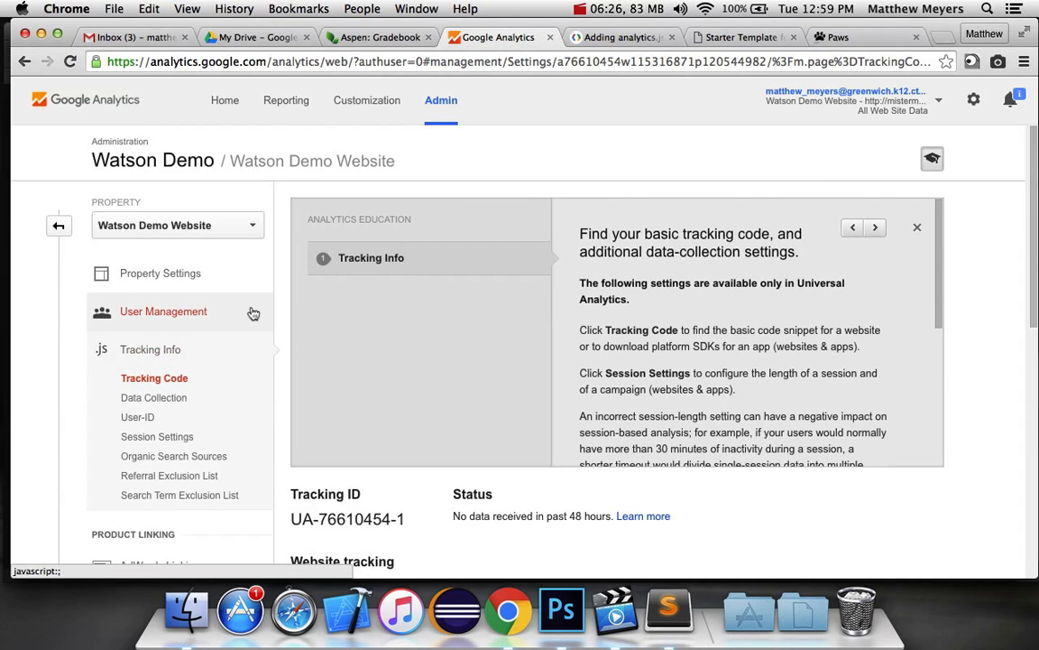
Open the Property Settings and check the basic settings, especially the default URL and its protocol
click(149, 266)
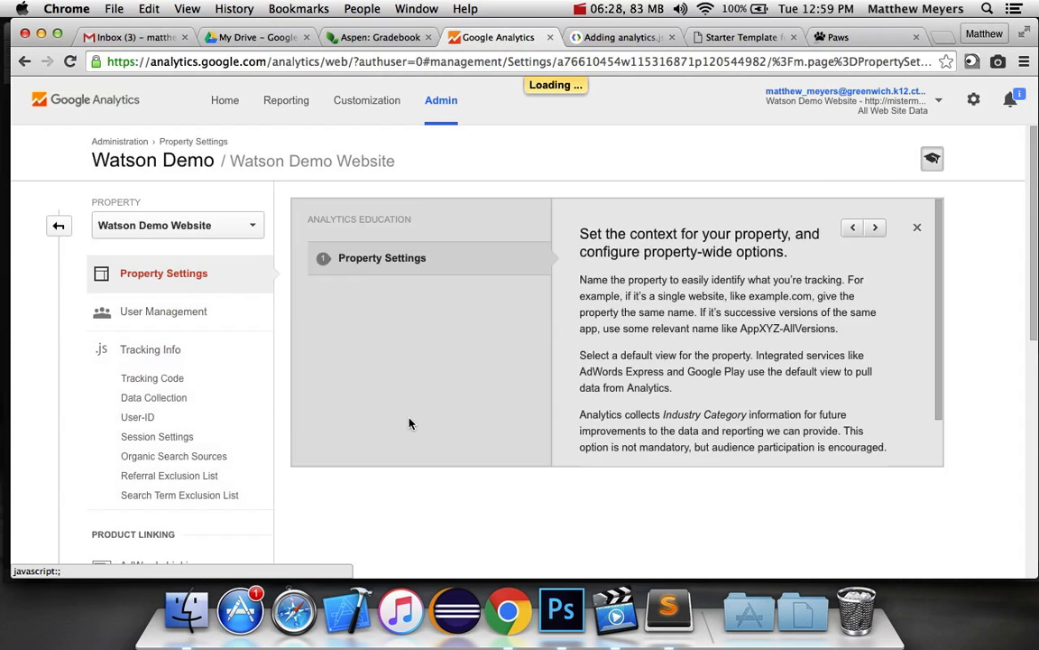
scroll(410, 423, down, 10)
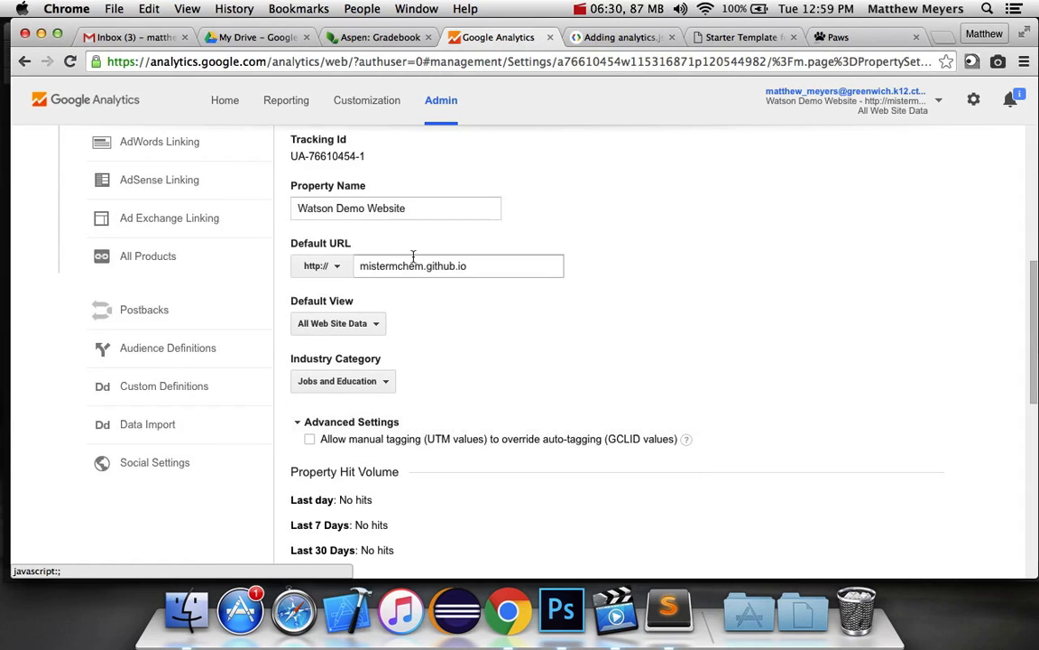
click(372, 263)
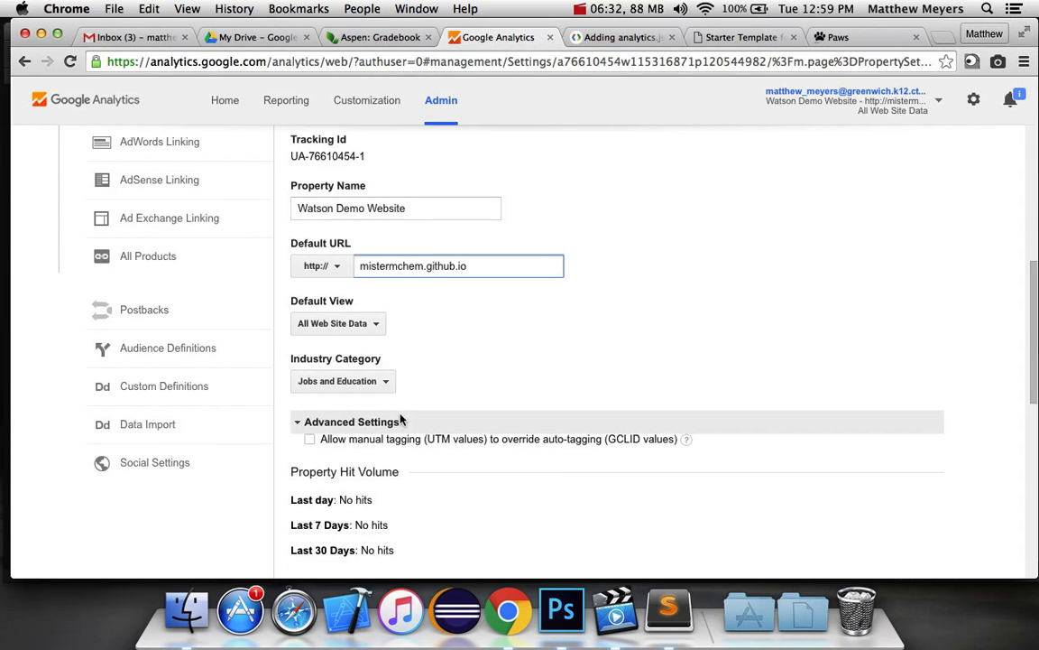
click(317, 265)
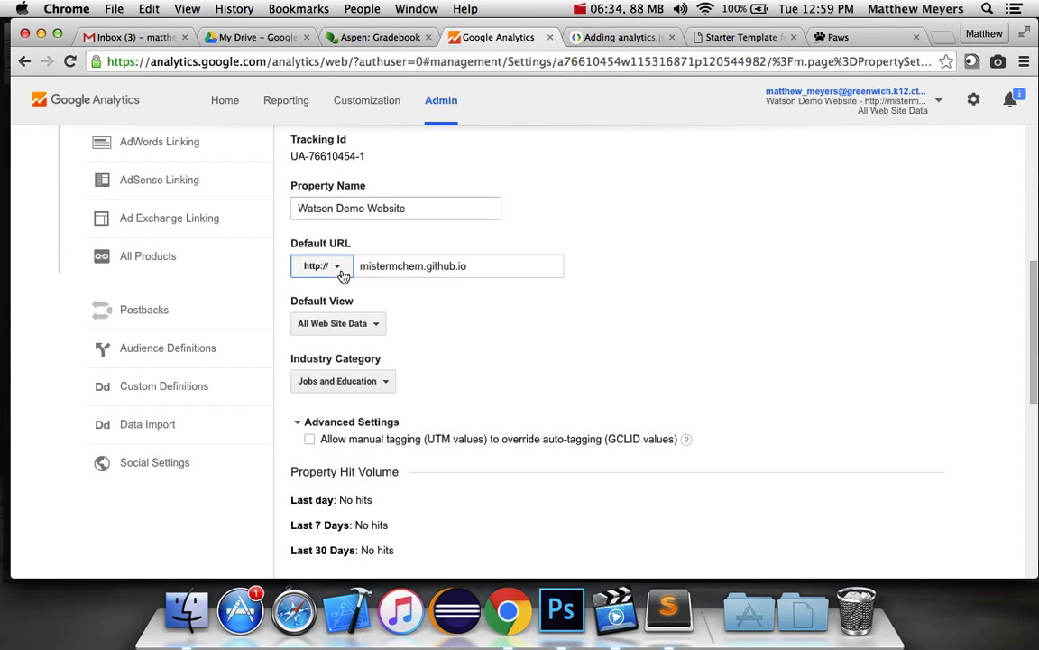
click(377, 244)
click(428, 268)
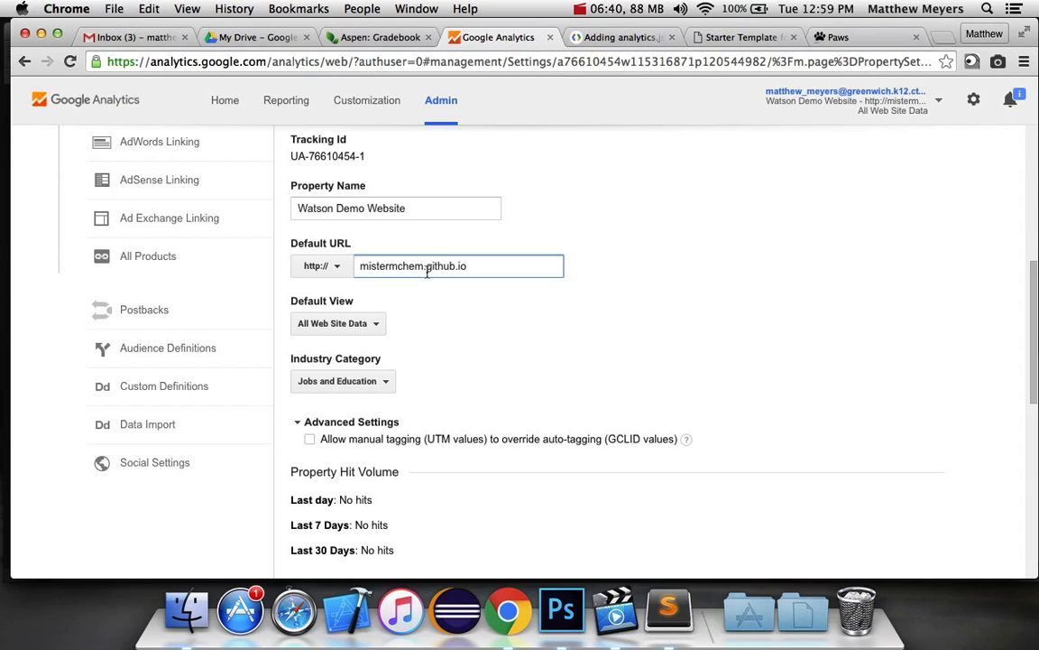
scroll(441, 202, up, 5)
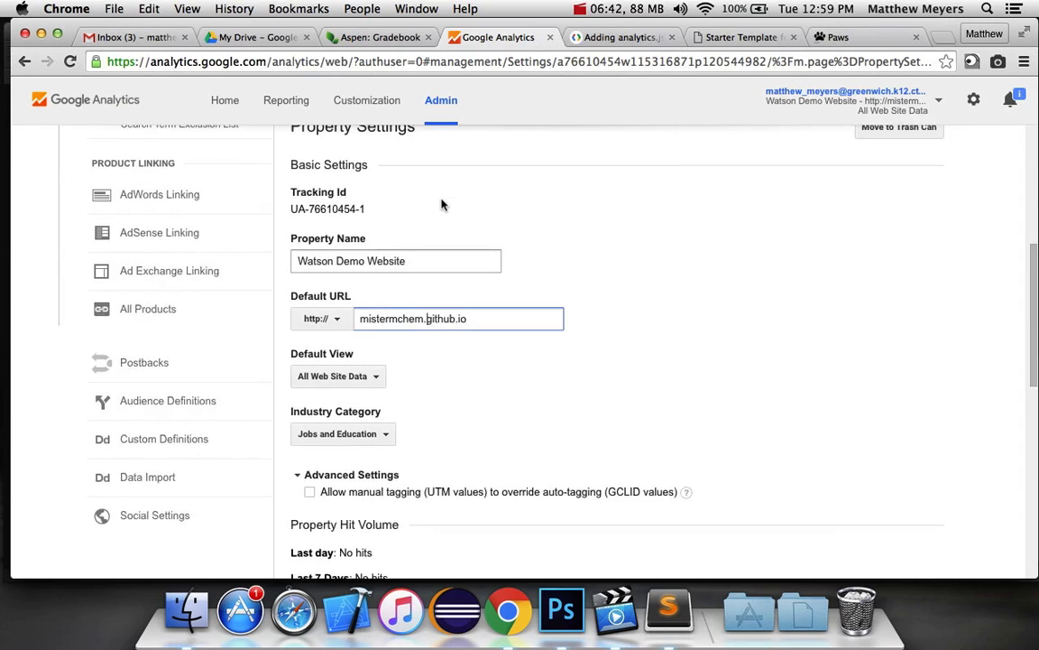
scroll(441, 203, up, 4)
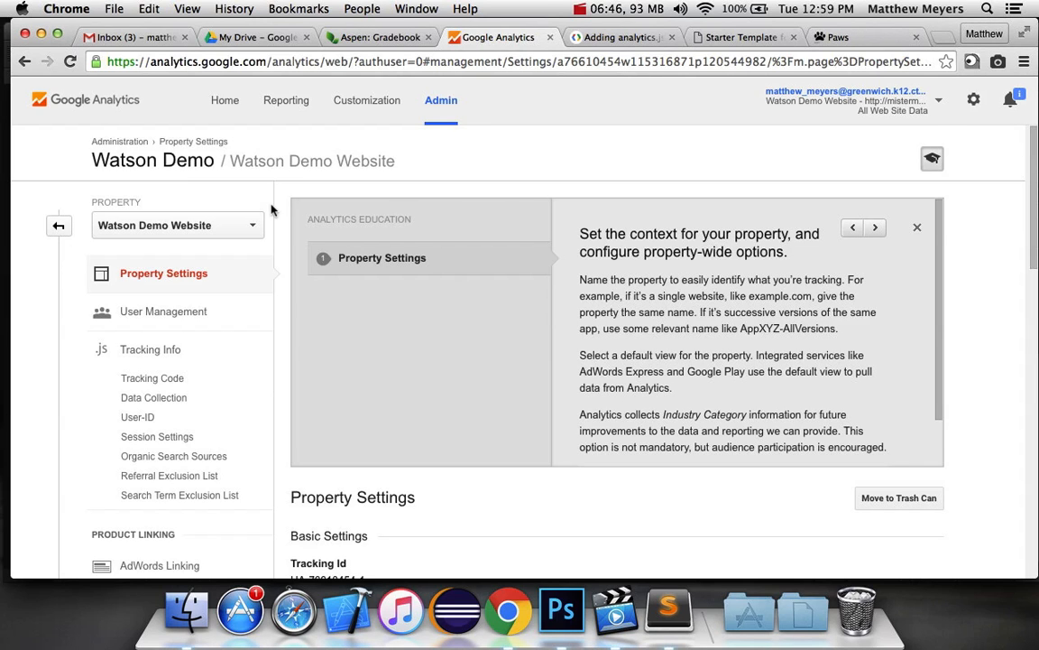
View the Audience Overview report, return to the Analytics home page and expand the Watson Demo account
click(282, 107)
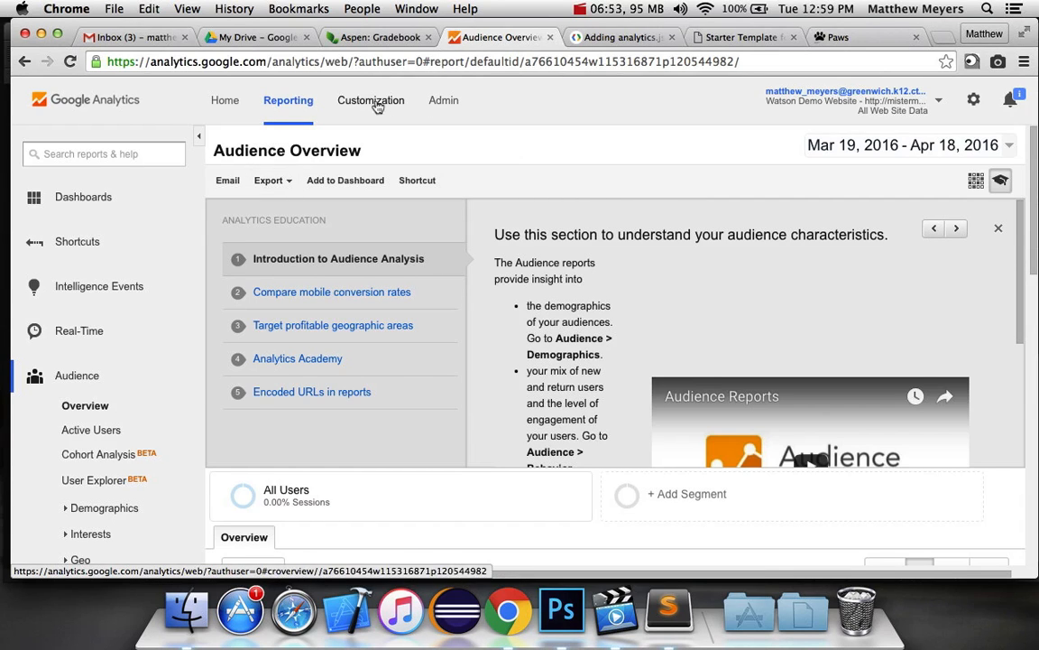
click(225, 102)
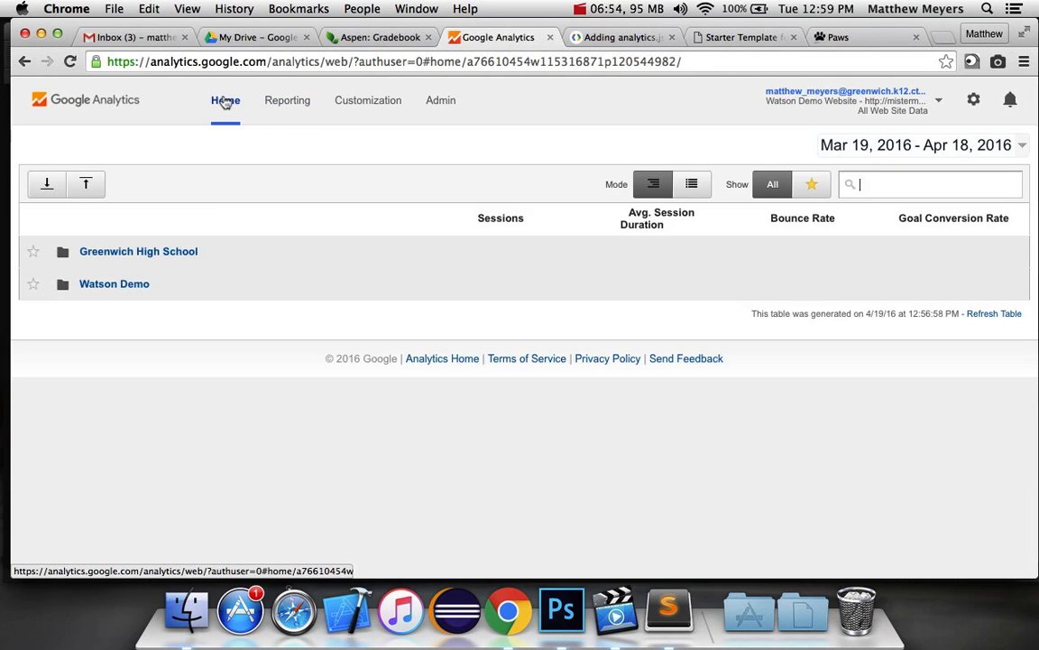
click(106, 285)
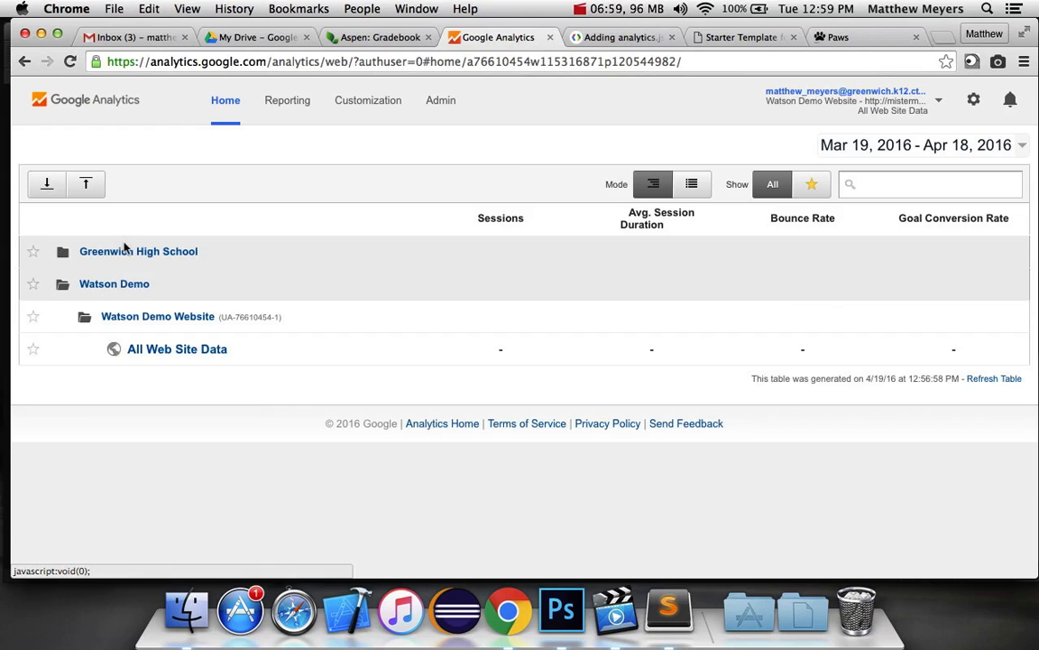
Open the Planner property's report in the Greenwich High School account and examine its Users Overview chart and metrics
click(120, 254)
click(145, 317)
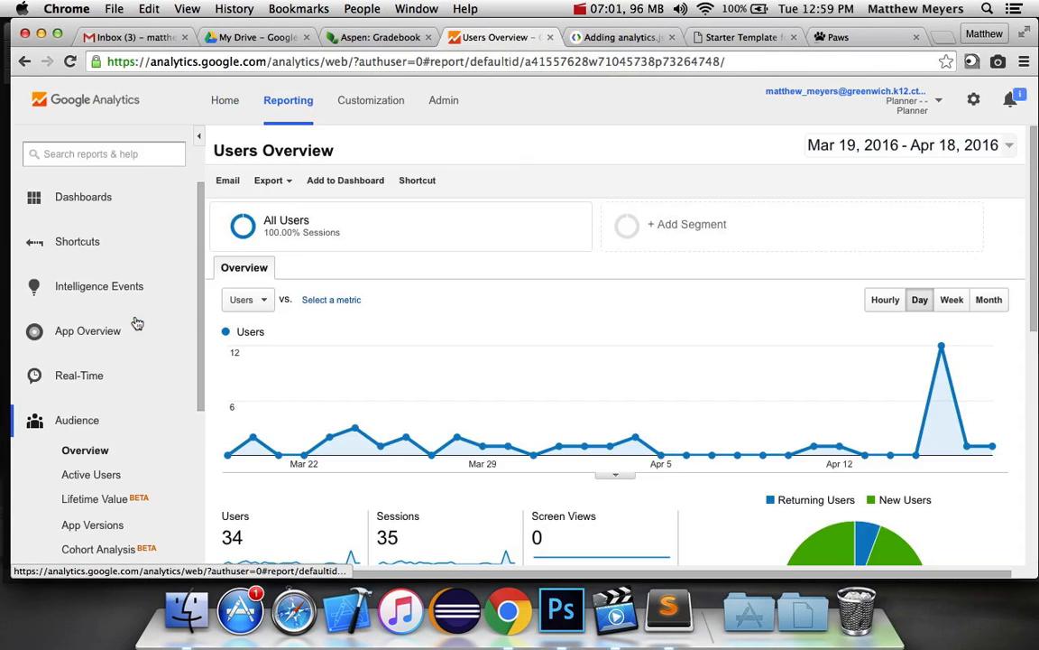
scroll(285, 282, down, 2)
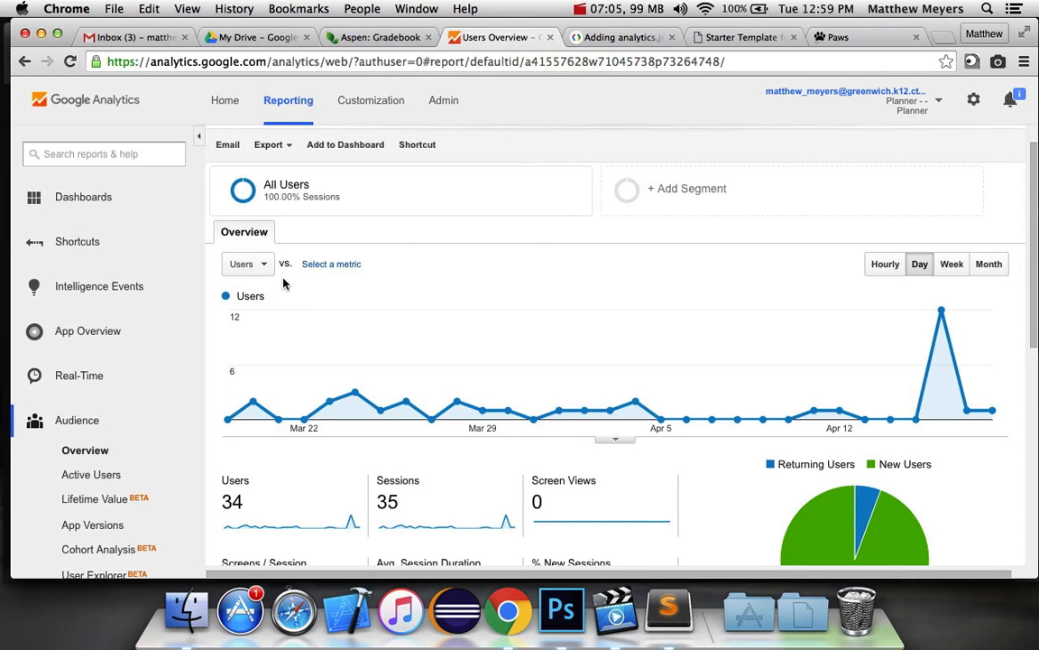
scroll(284, 283, down, 4)
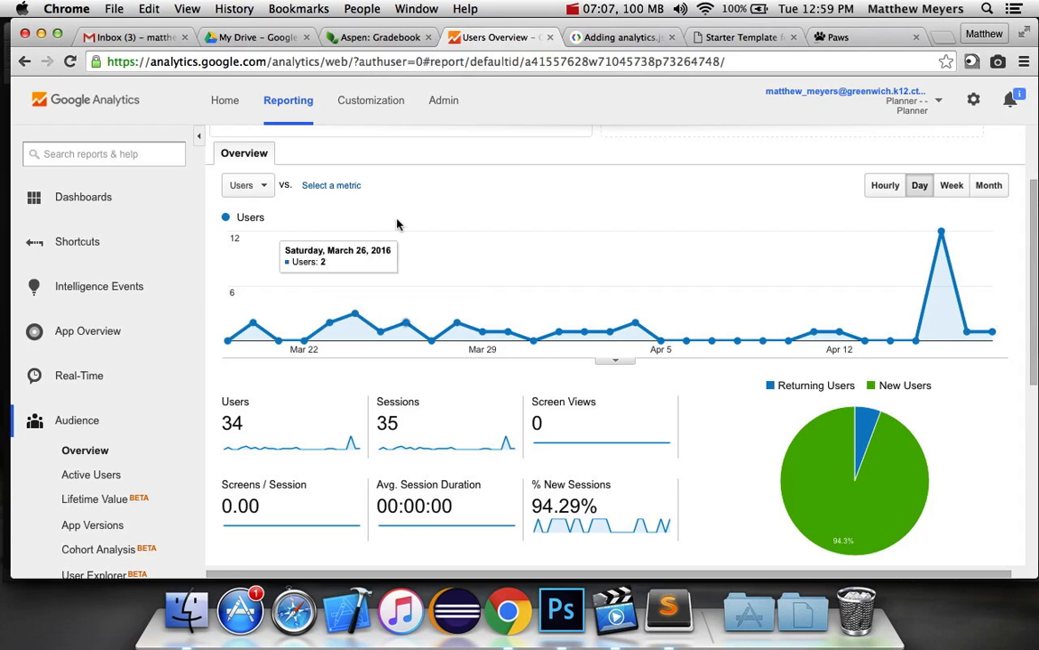
Review the Planner report's daily Users chart and summary metrics, including the description of the Users metric
scroll(255, 264, down, 6)
scroll(251, 276, up, 3)
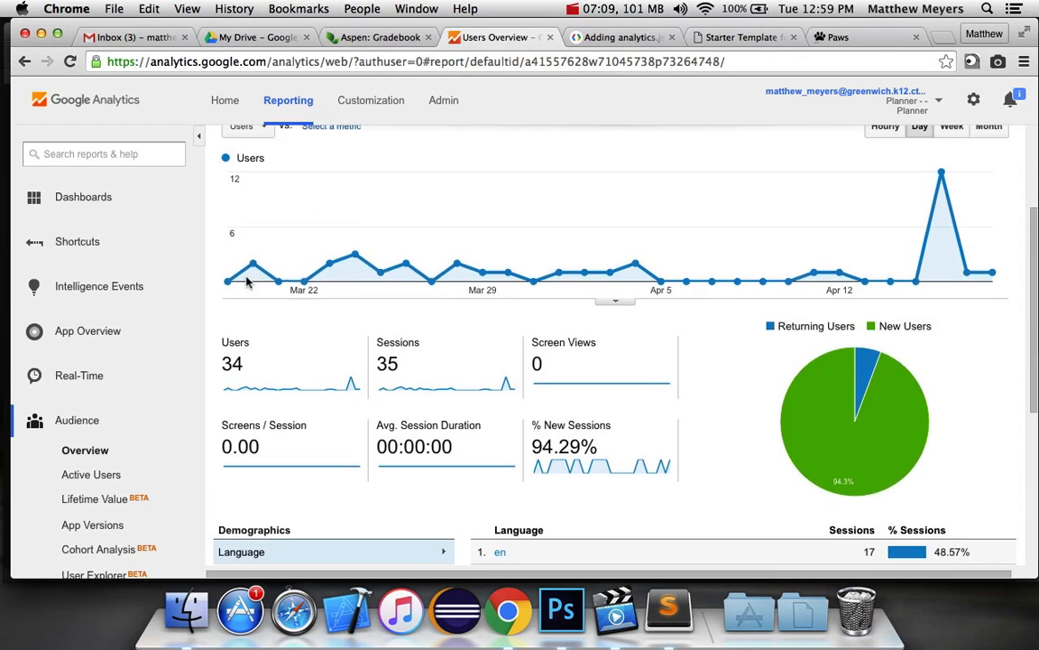
scroll(248, 282, up, 4)
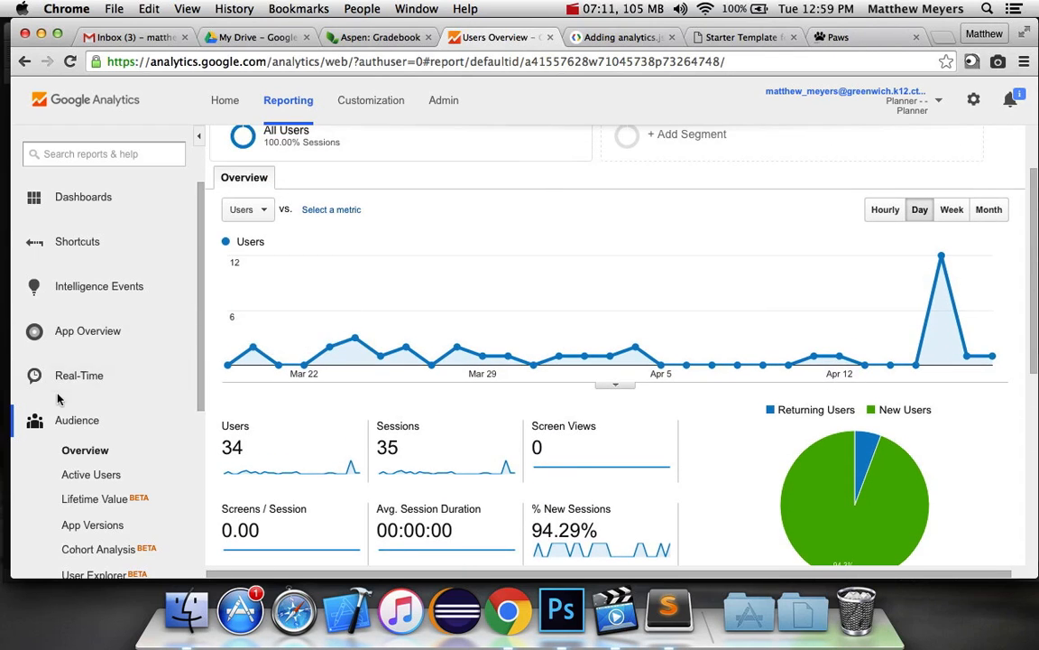
mouse_move(307, 434)
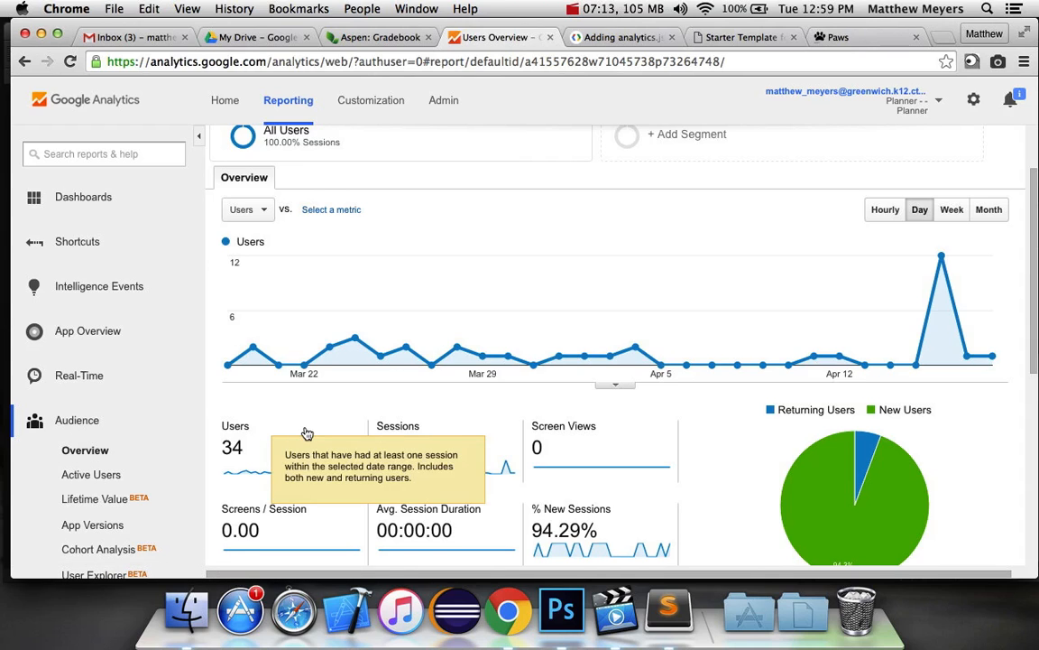
scroll(306, 434, down, 2)
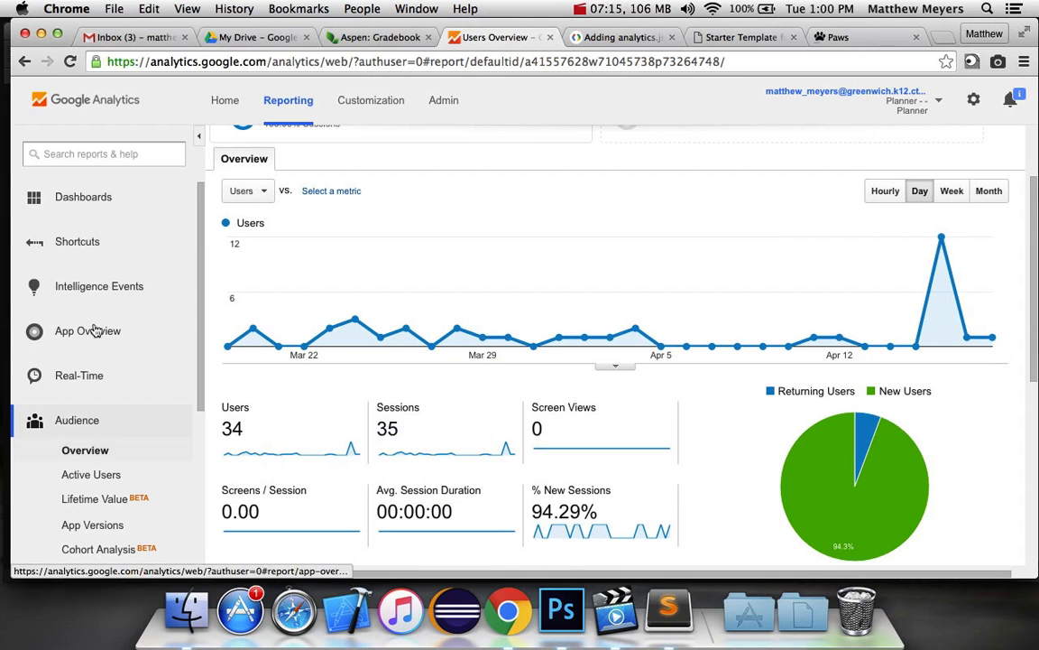
Look through the available report categories, from Audience with its subreports to Acquisition, Behavior and Conversions
scroll(95, 339, down, 5)
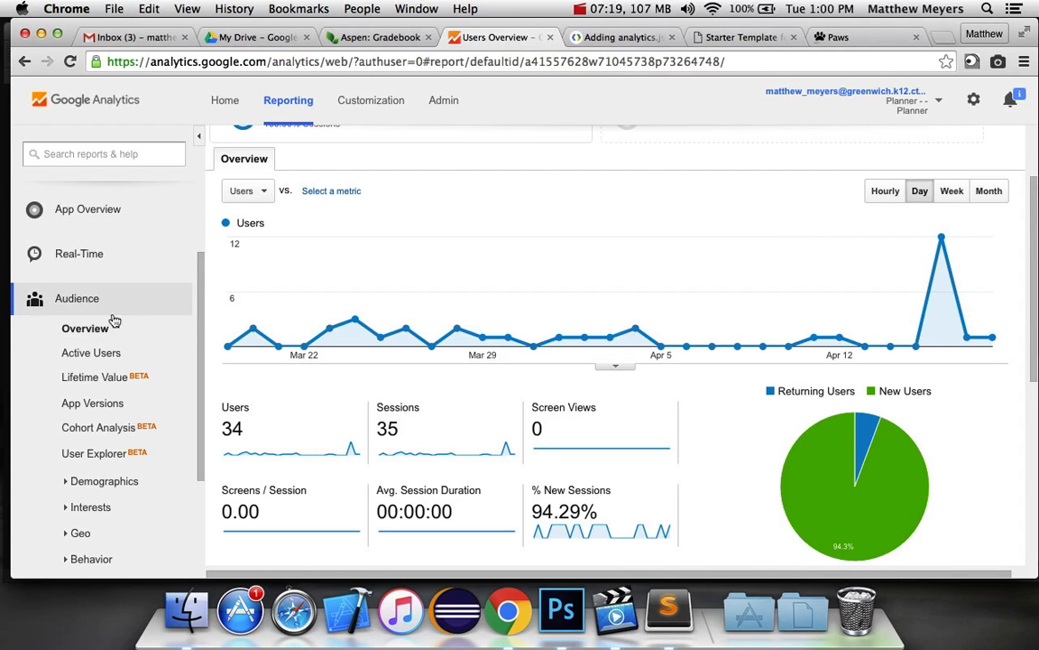
scroll(110, 353, down, 4)
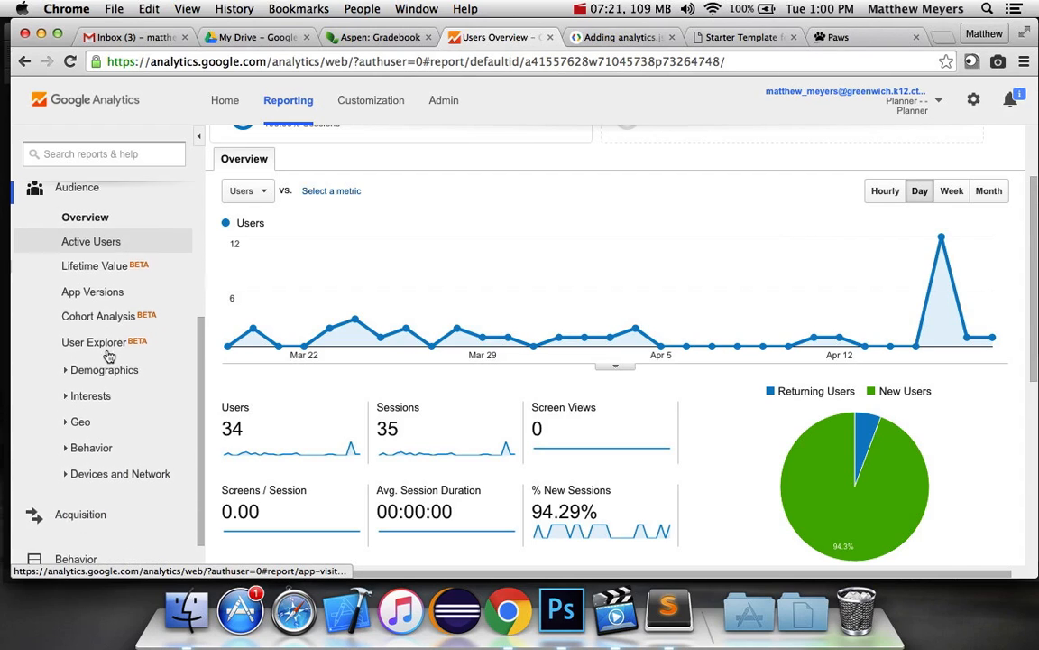
scroll(113, 354, down, 1)
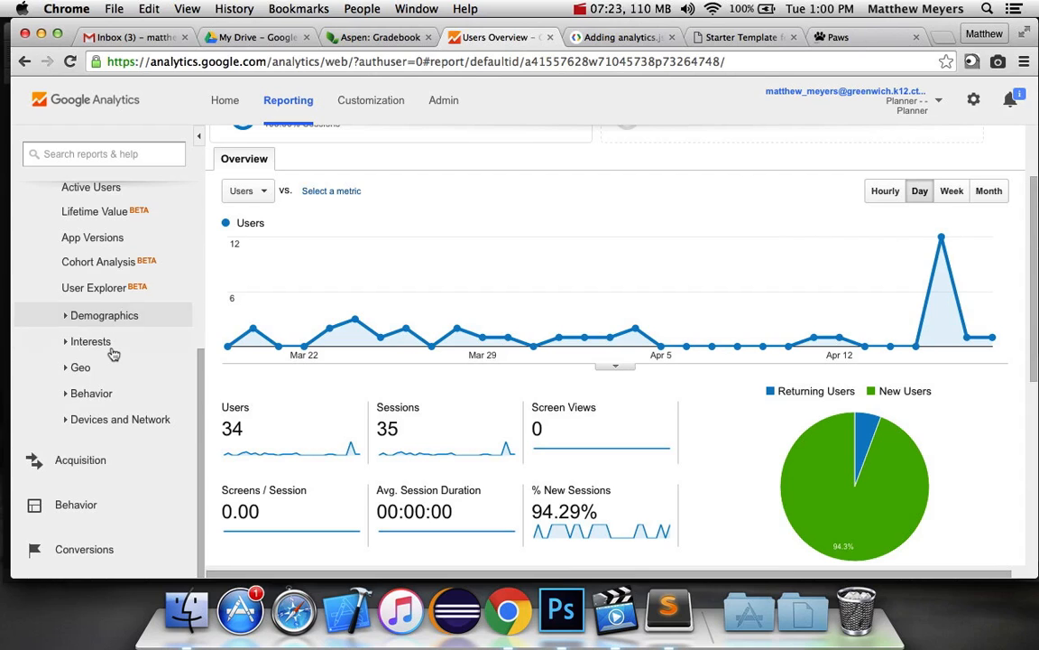
scroll(112, 354, up, 2)
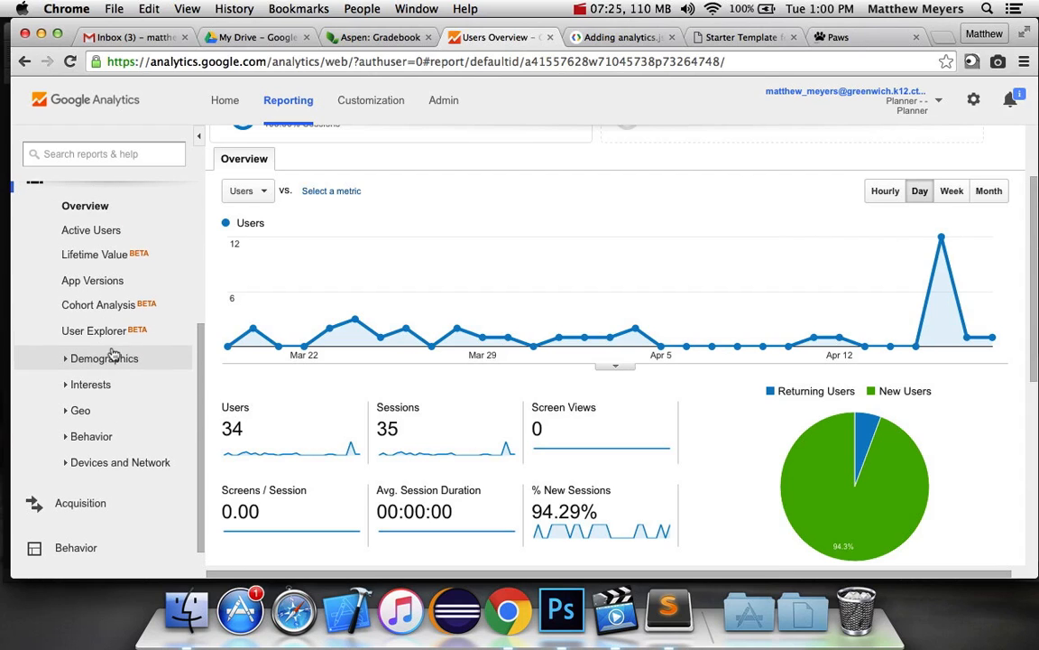
scroll(99, 354, up, 3)
scroll(81, 360, down, 4)
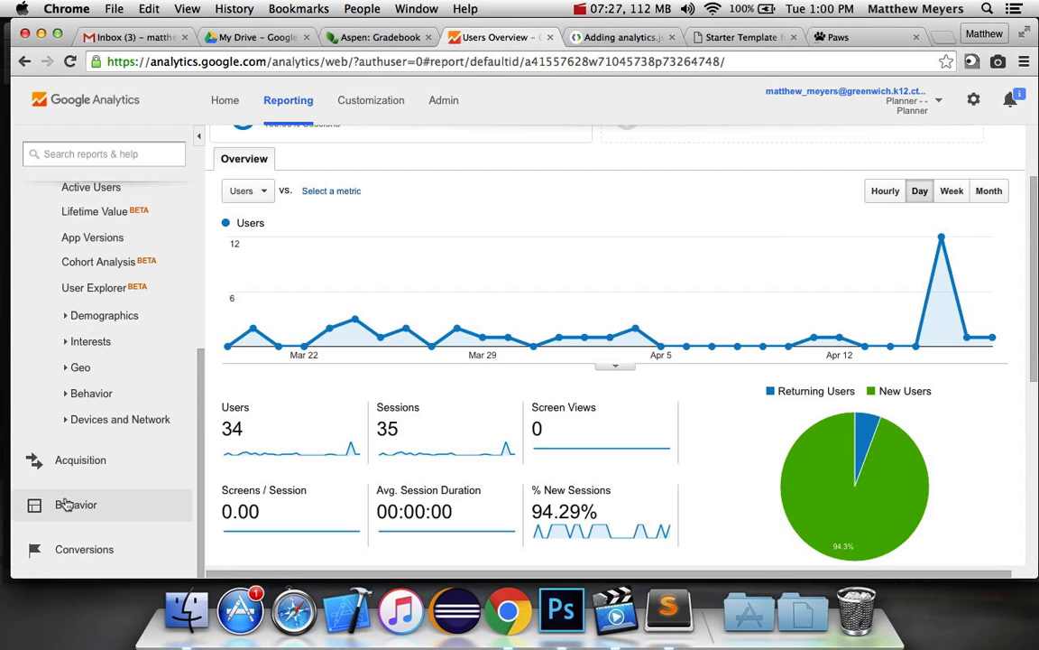
View the Behavior section's Engagement Overview and Screens reports
click(65, 505)
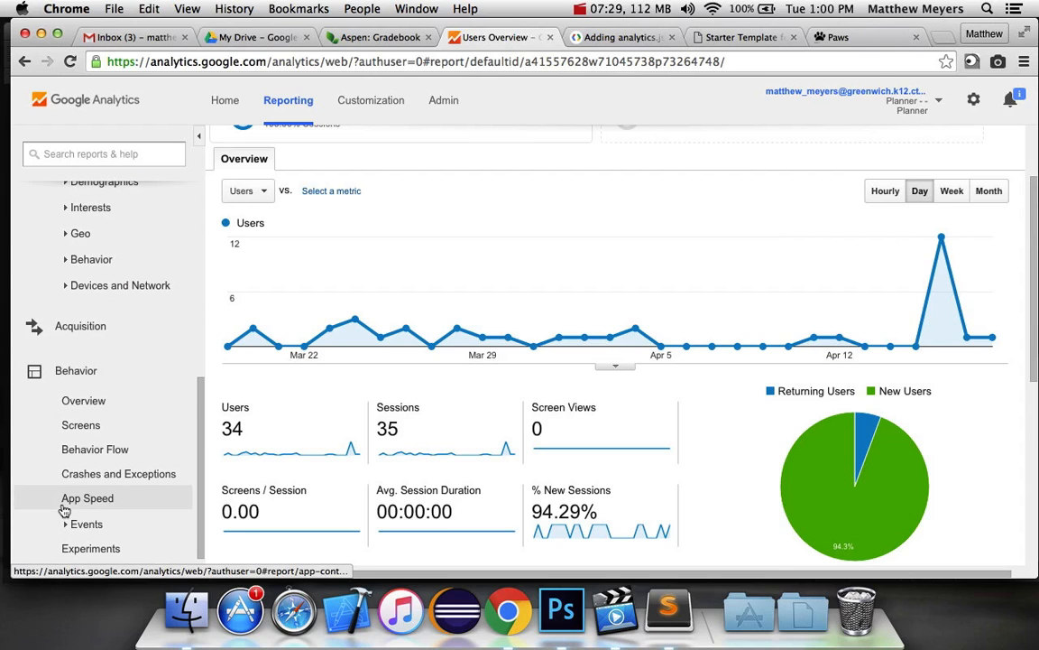
click(89, 408)
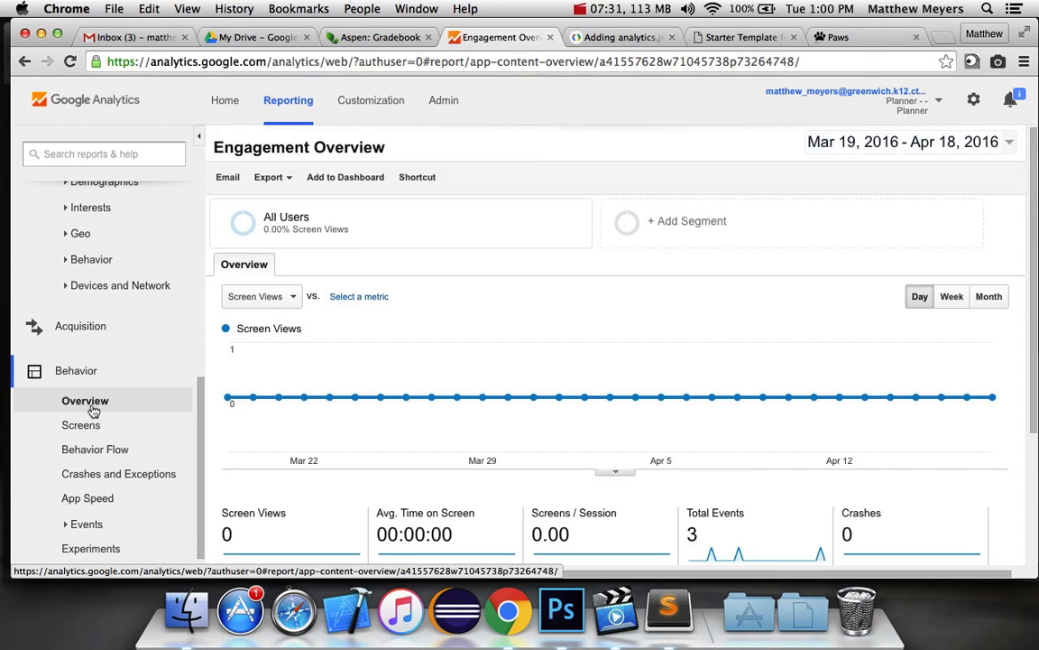
scroll(101, 409, down, 1)
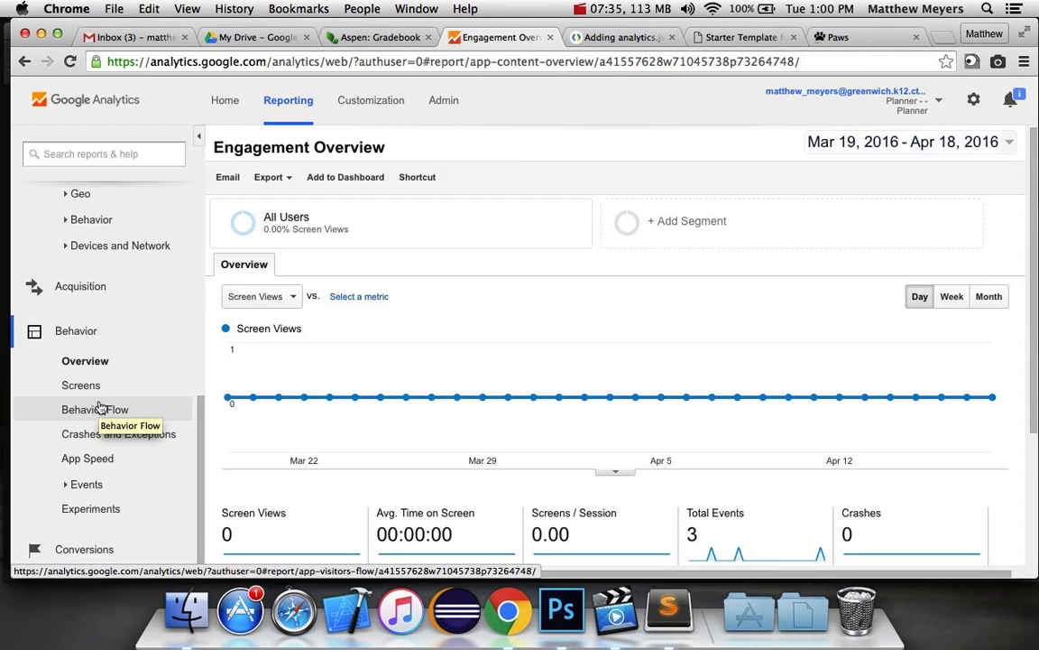
click(97, 386)
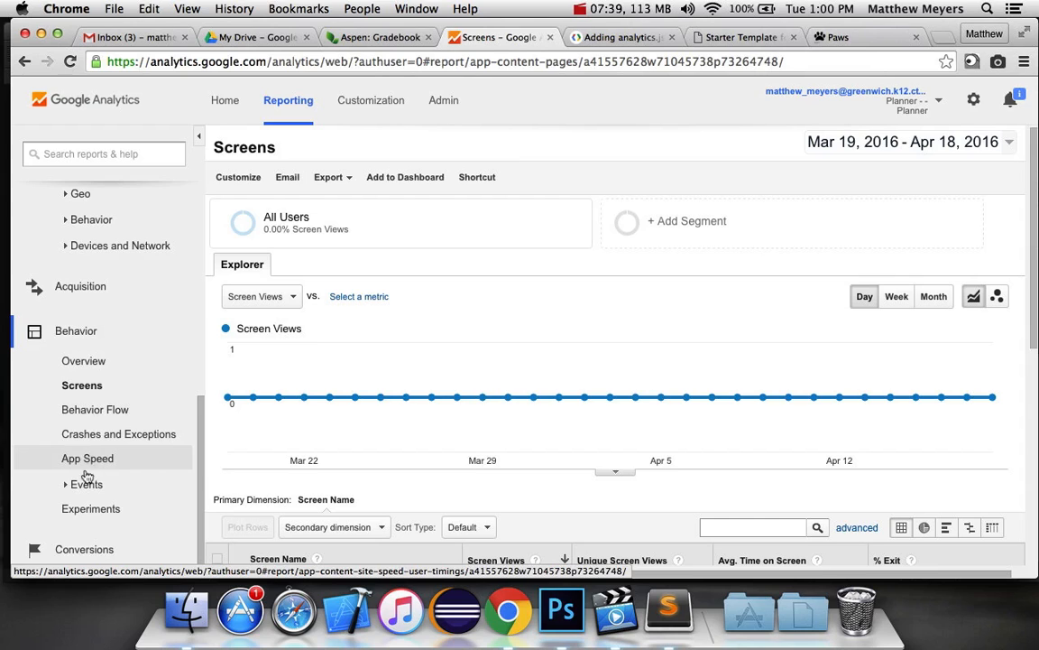
Open the Events Overview report under Behavior and examine the peaks in its Total Events chart
click(86, 483)
click(87, 510)
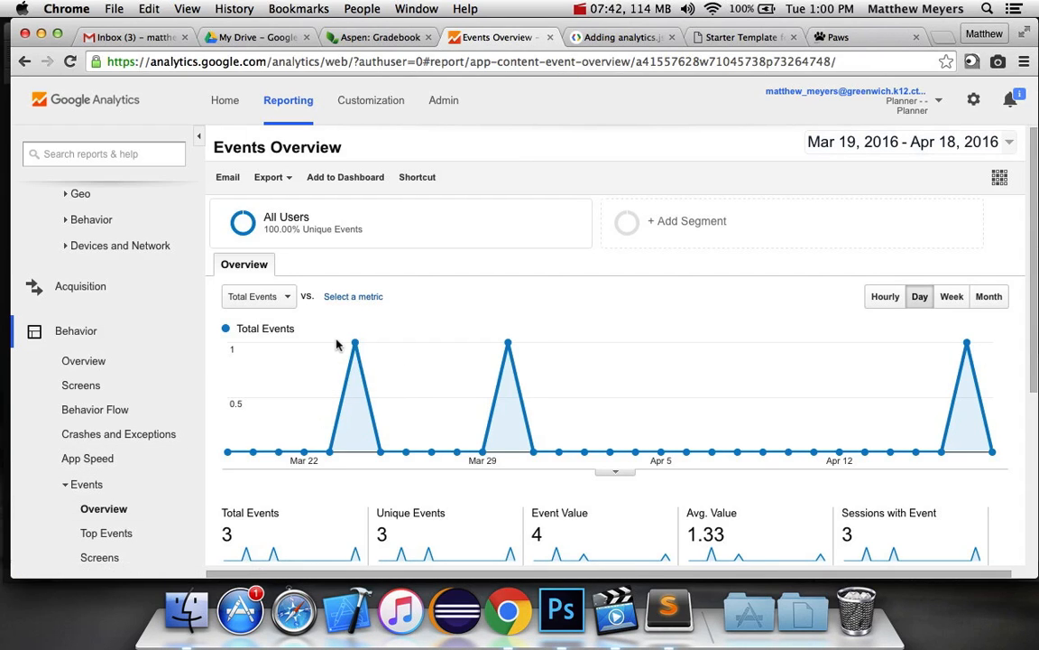
mouse_move(361, 349)
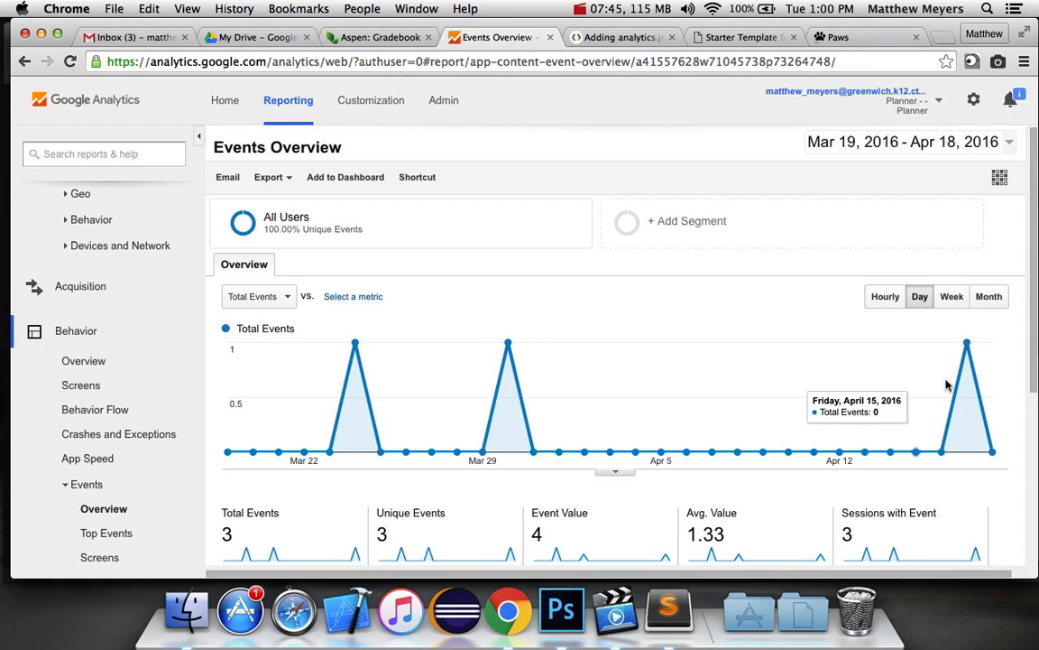
Return to the Audience Overview report and examine its daily Users chart and metrics
scroll(95, 379, up, 5)
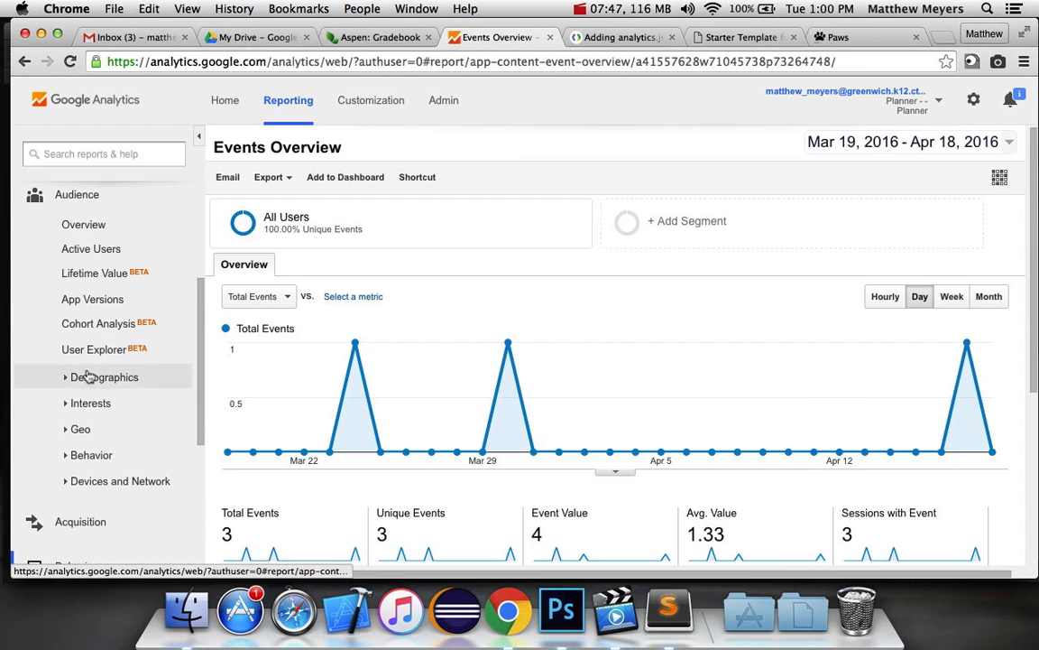
scroll(88, 376, up, 3)
scroll(88, 366, down, 8)
scroll(89, 364, up, 5)
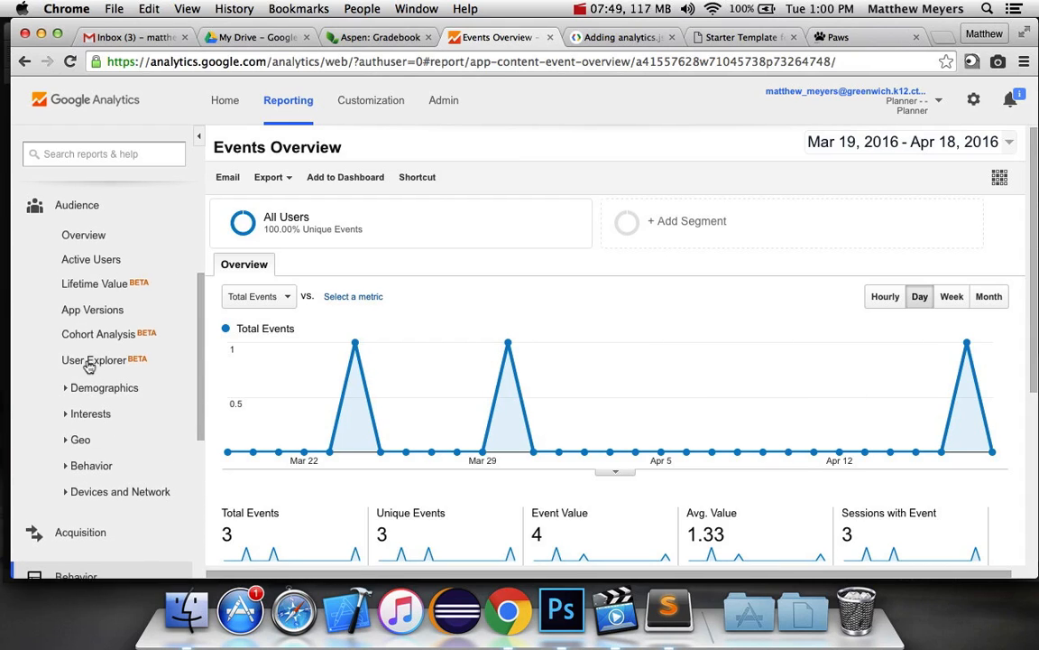
scroll(89, 364, up, 3)
click(92, 341)
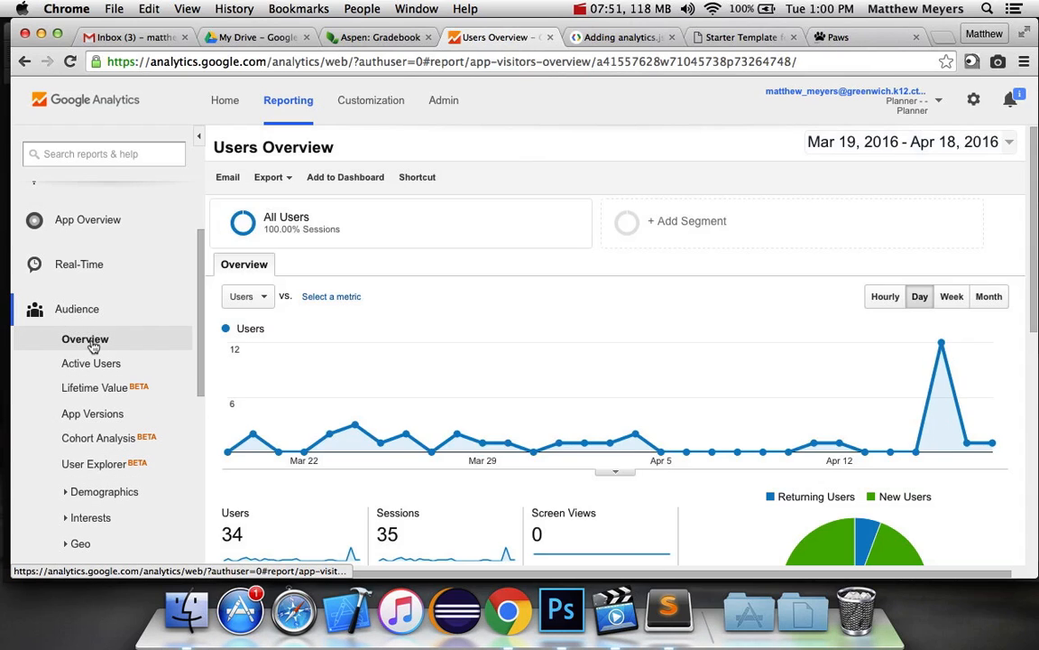
scroll(470, 433, down, 3)
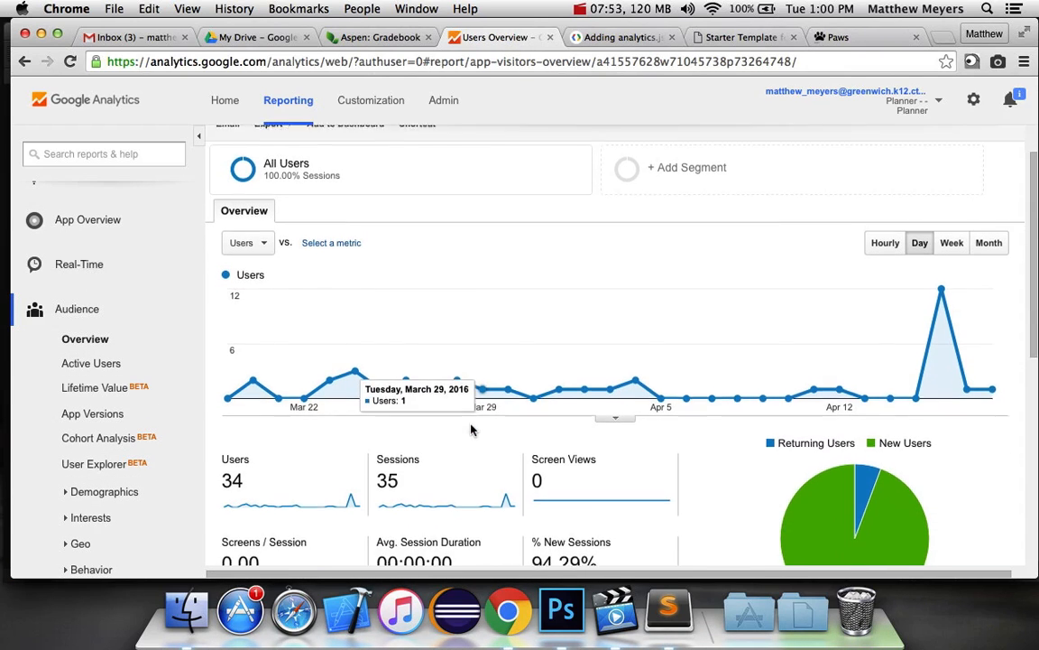
mouse_move(354, 451)
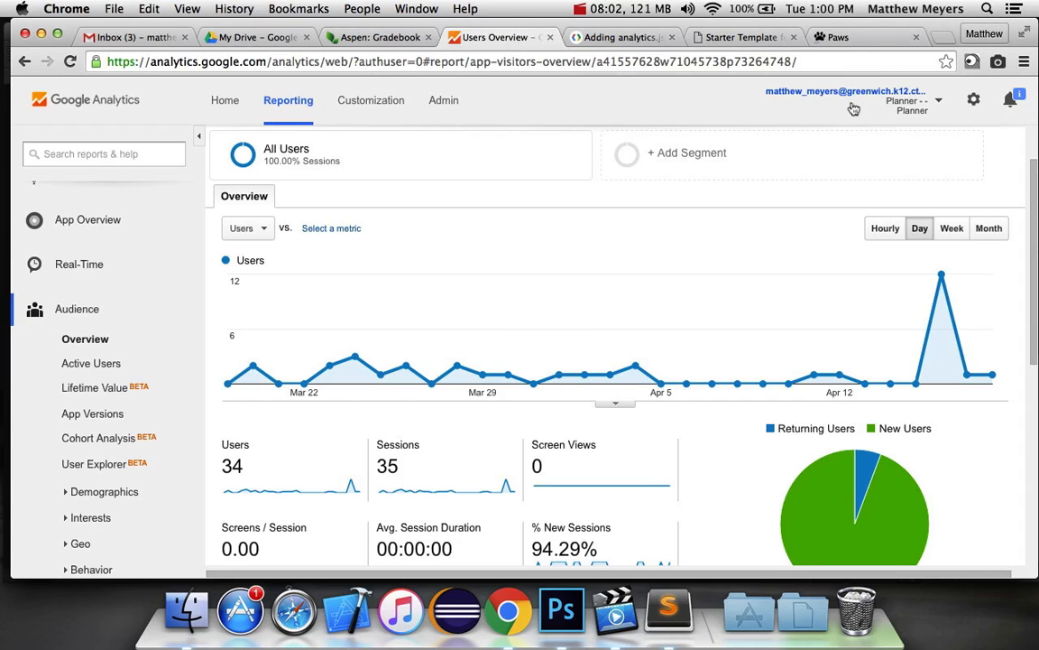
mouse_move(536, 453)
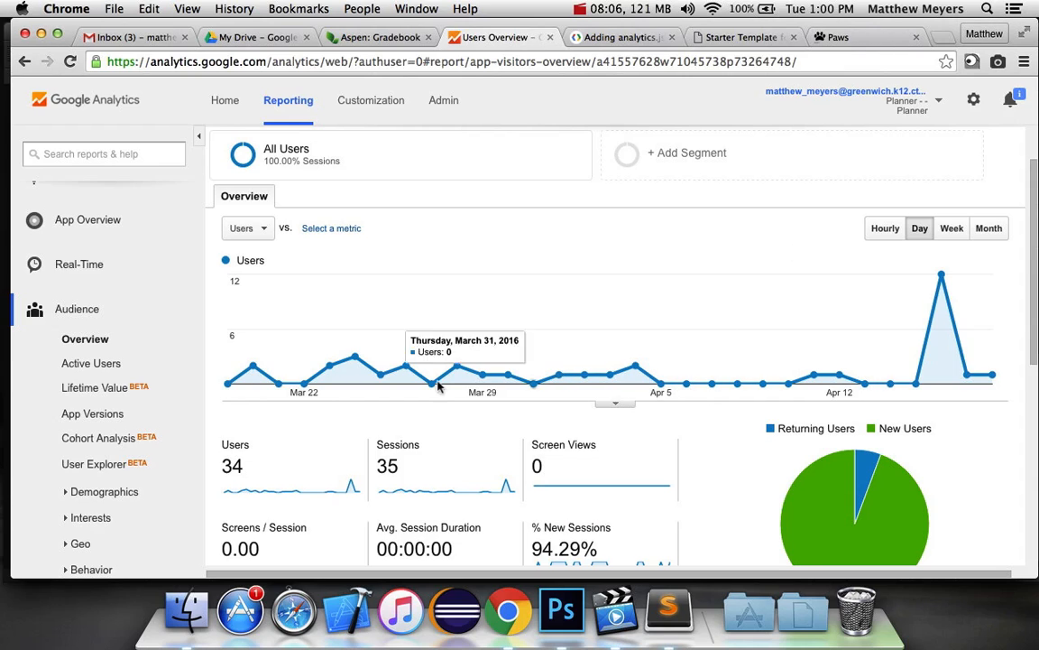
Check active users and screen views in the Real-Time Overview report, and return to the Analytics home page
click(78, 266)
click(72, 299)
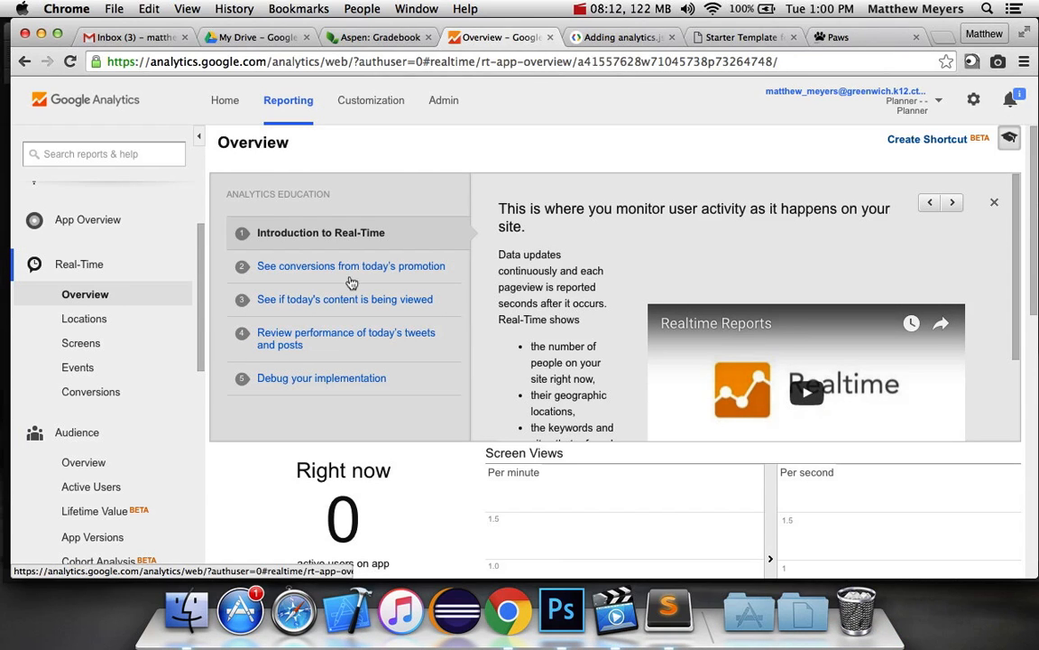
scroll(569, 350, down, 10)
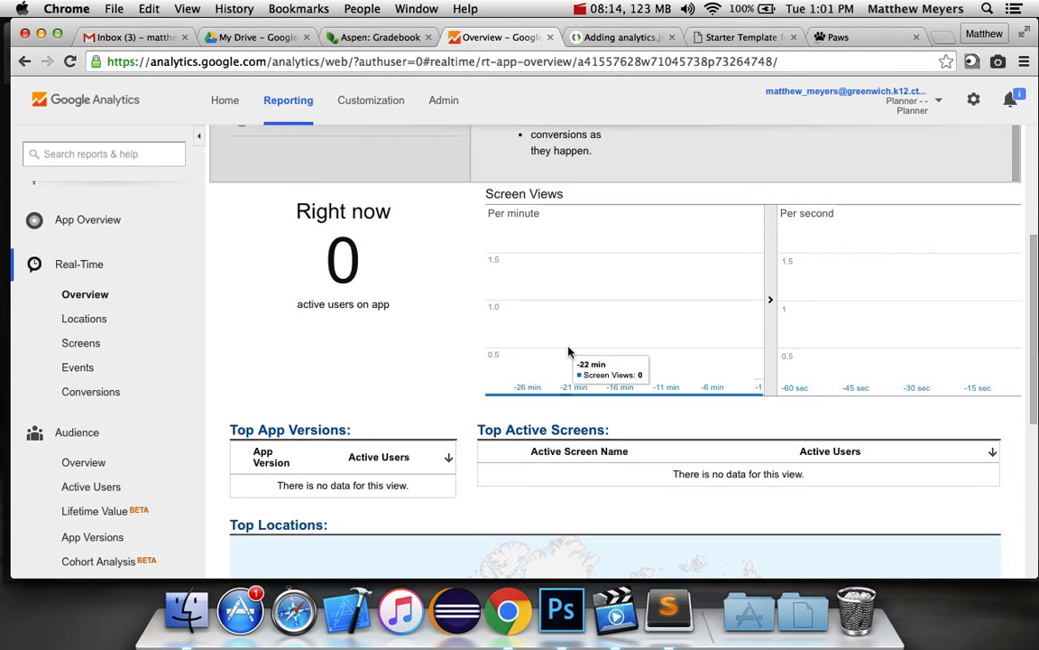
scroll(568, 351, up, 1)
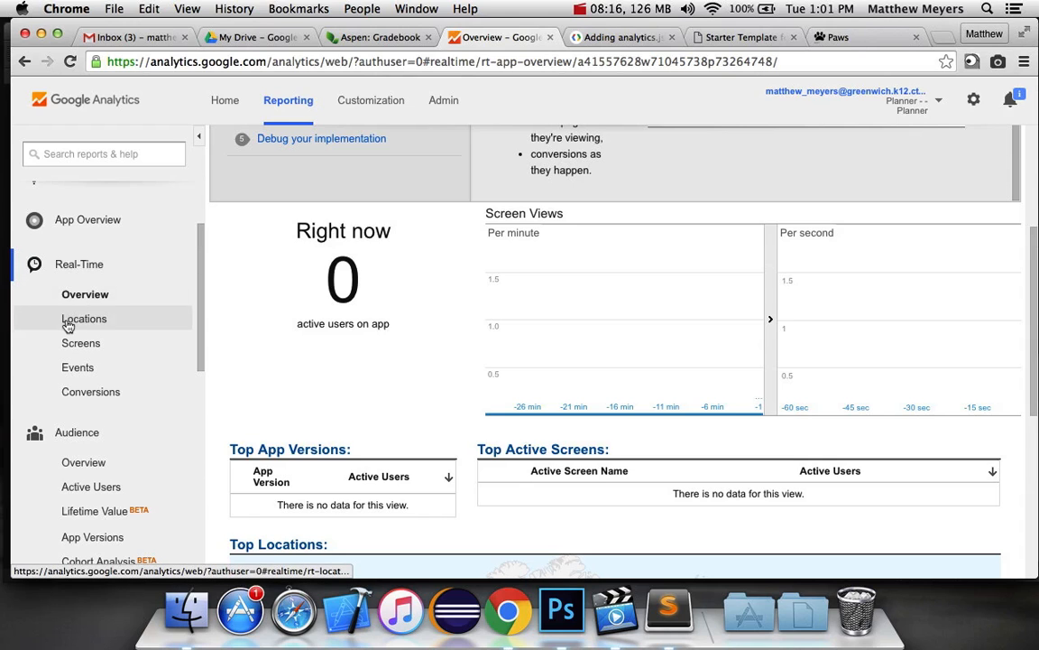
scroll(140, 253, up, 2)
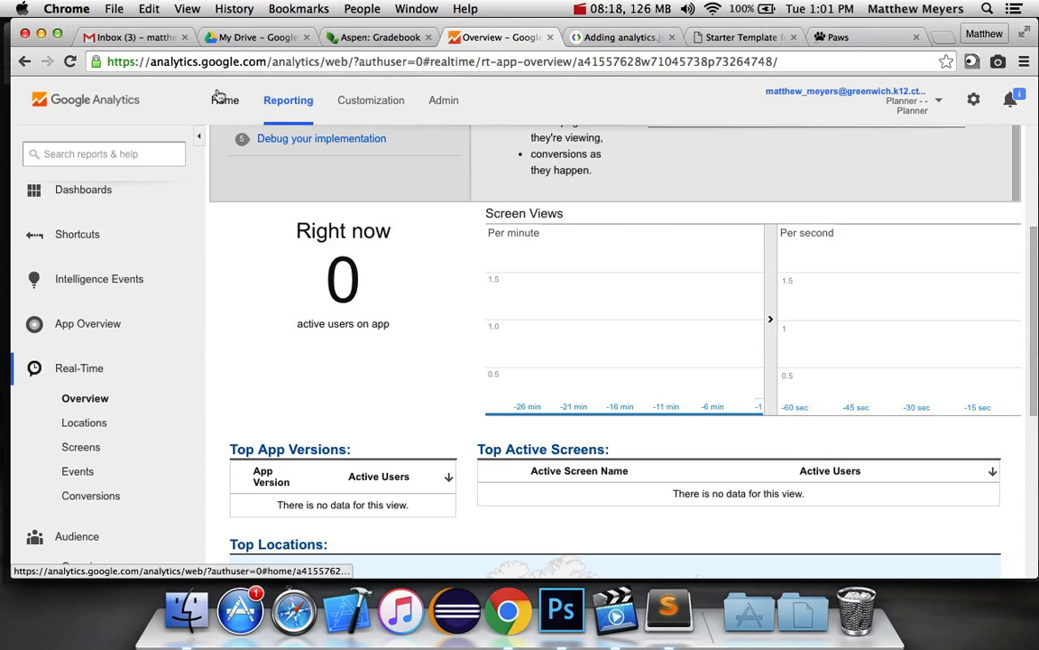
click(225, 100)
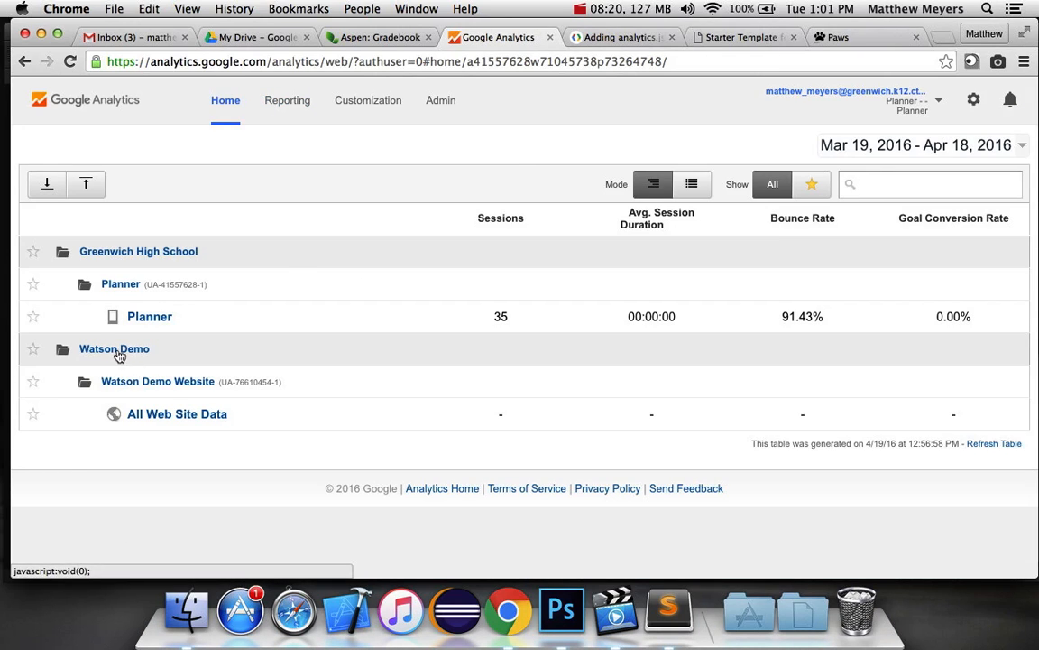
Switch to Sublime Text, look through index.html with its Analytics tracking script, and switch back to Chrome
click(672, 630)
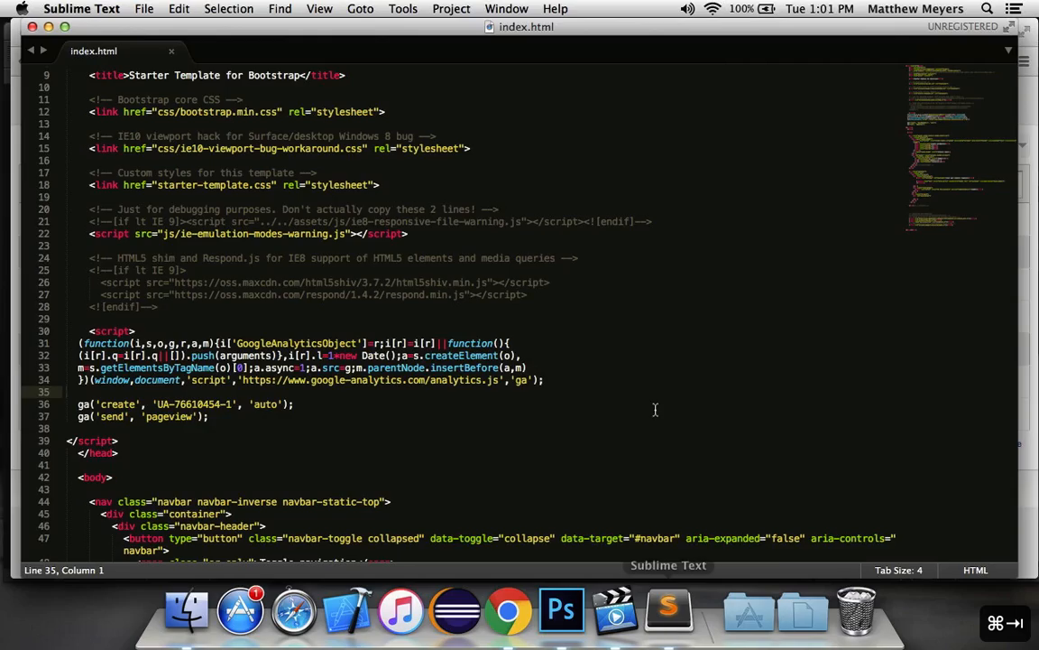
scroll(656, 409, down, 15)
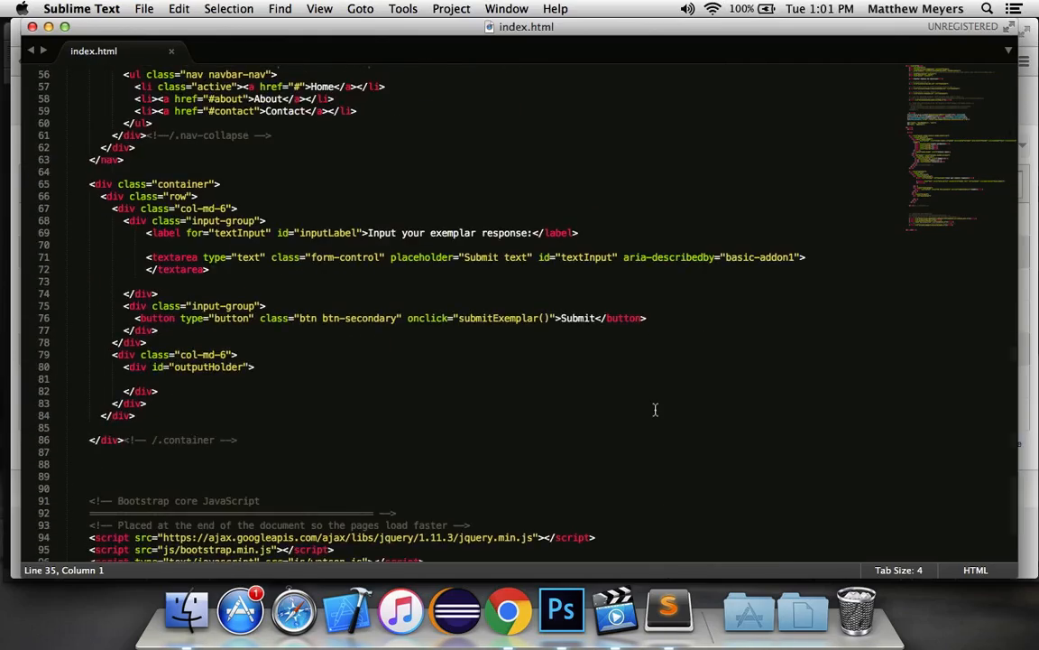
scroll(656, 410, up, 10)
scroll(656, 410, down, 8)
scroll(656, 409, up, 3)
key(super+Tab)
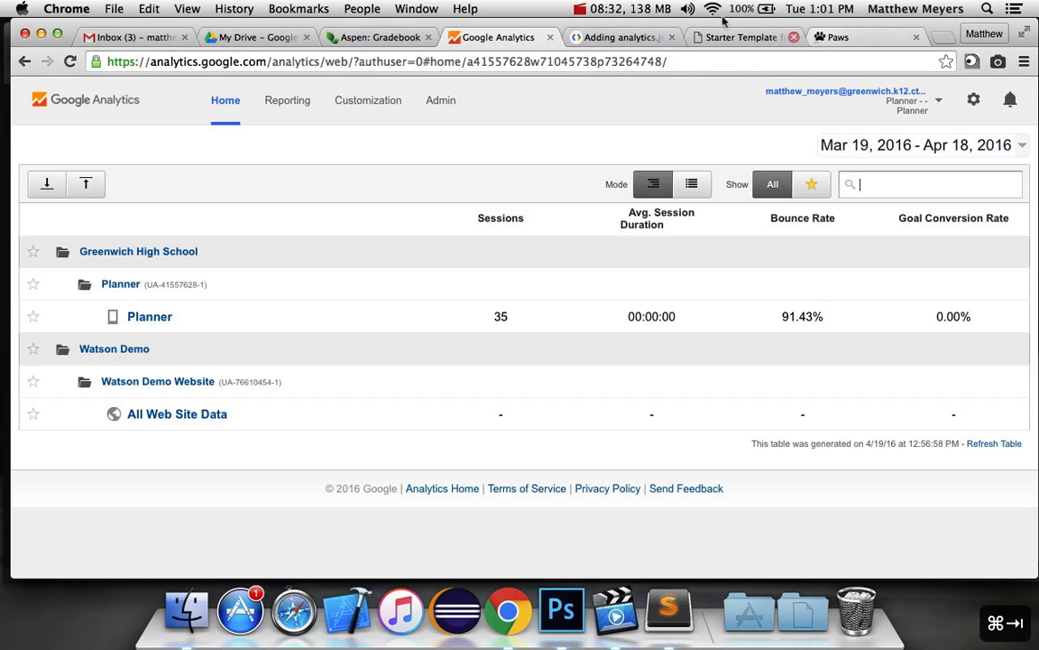
click(609, 8)
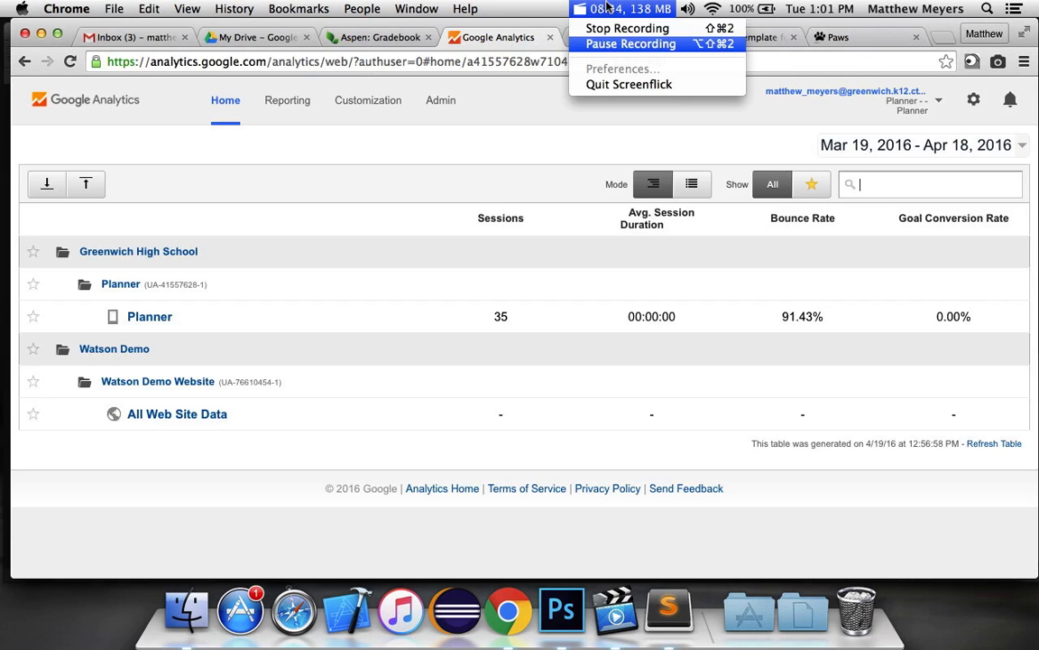
click(631, 43)
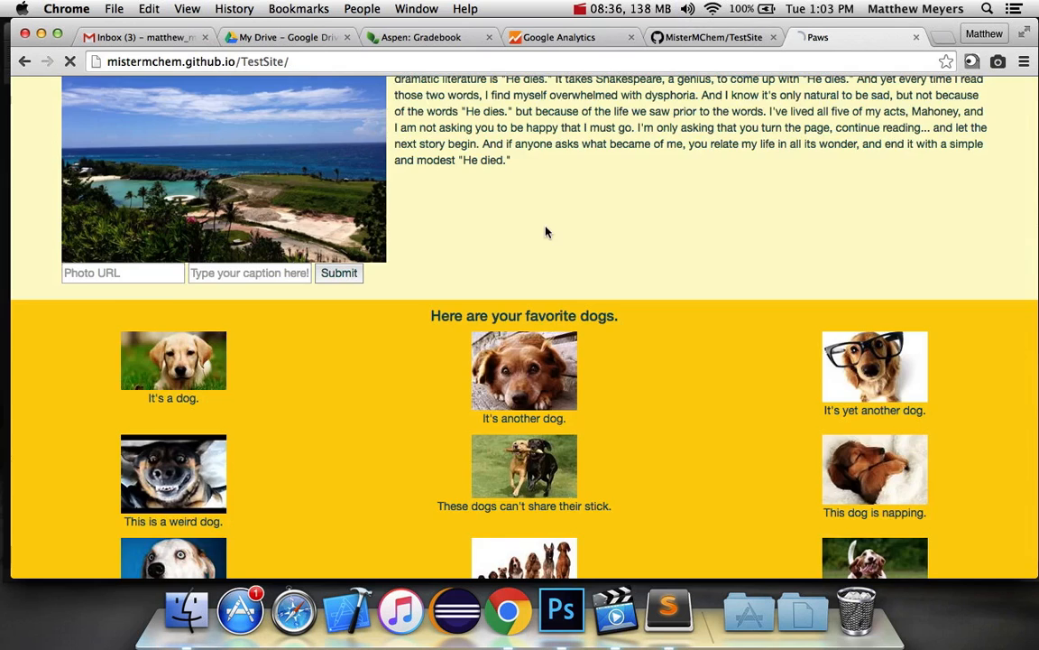
Reload the Paws page of the TestSite GitHub Pages website and look it over
key(super+r)
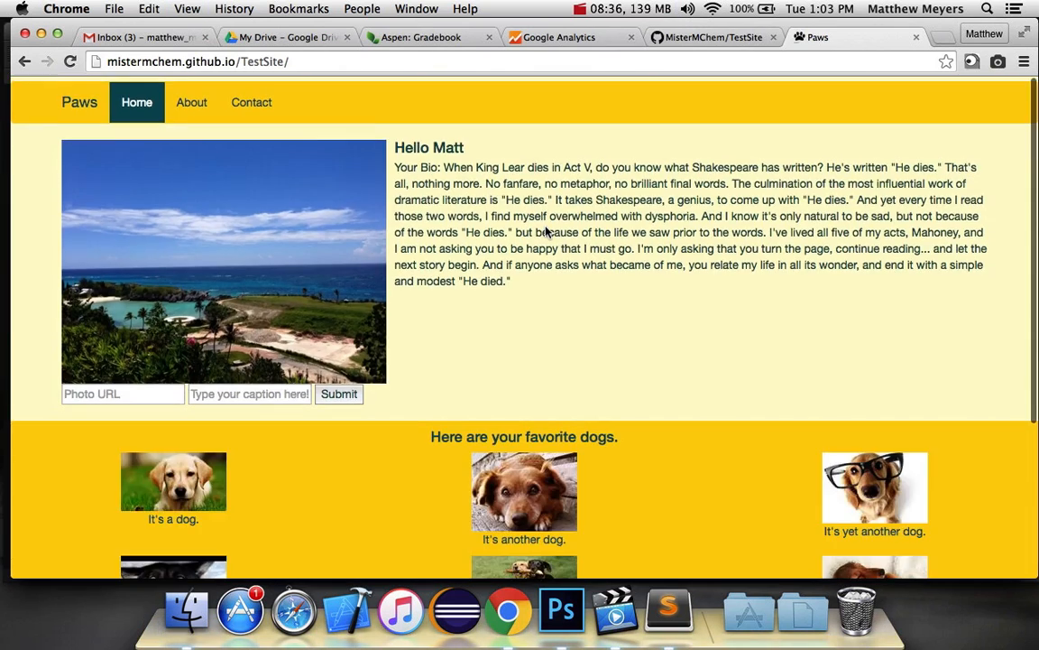
scroll(547, 231, down, 3)
scroll(547, 231, up, 3)
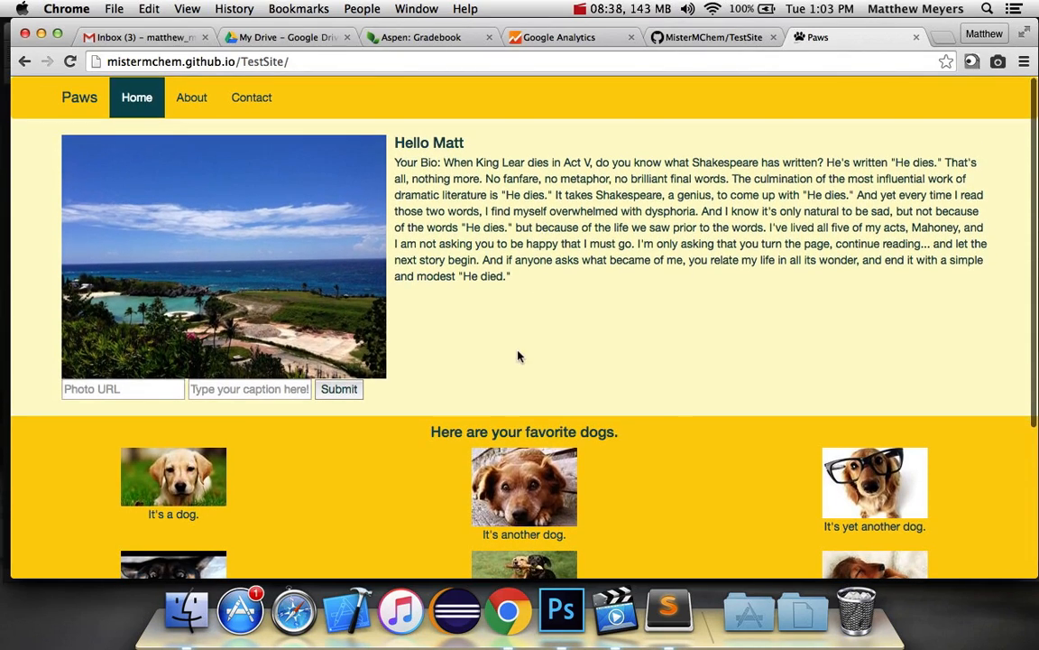
Inspect the Paws page's code and expand its head element to look for the Google Analytics script
right_click(520, 344)
click(541, 487)
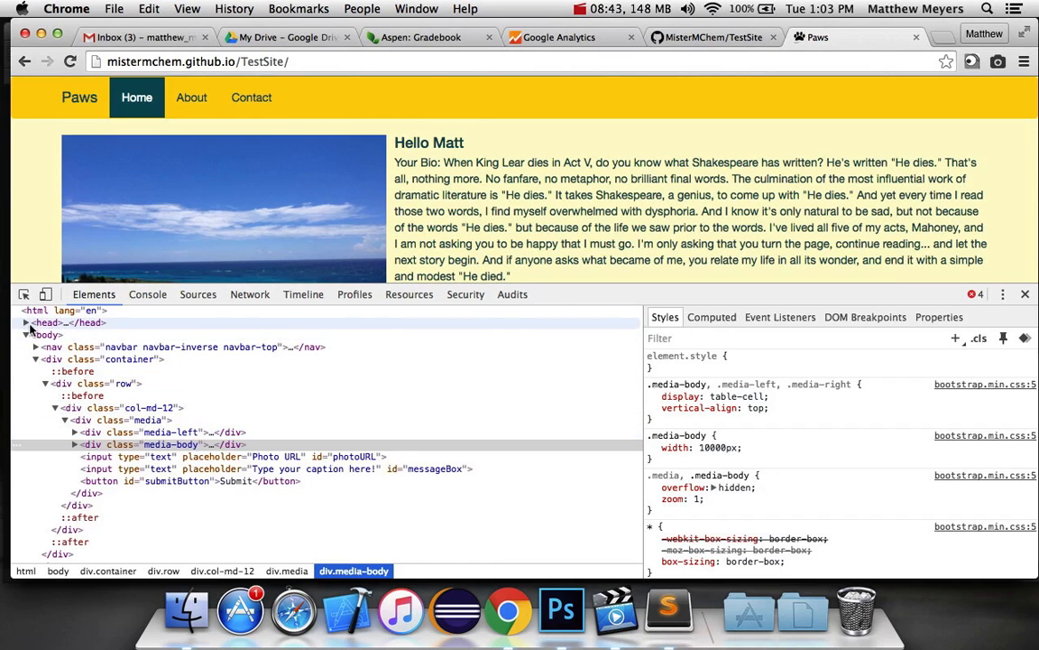
click(26, 322)
scroll(56, 394, down, 4)
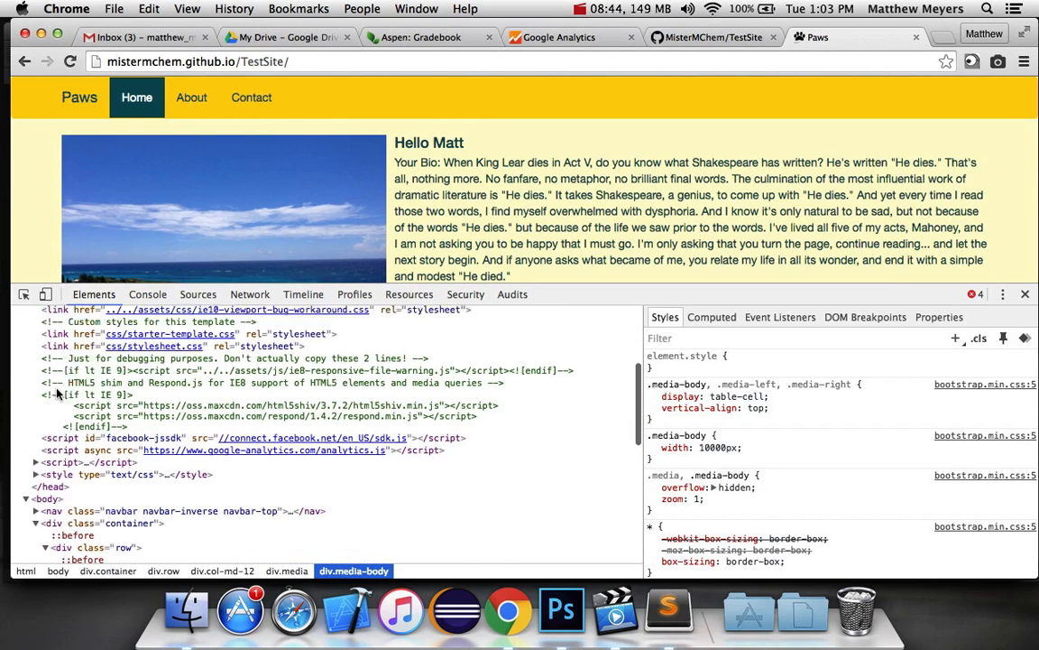
Expand the inline script element near the end of the page's head to read the Google Analytics code
scroll(54, 411, down, 1)
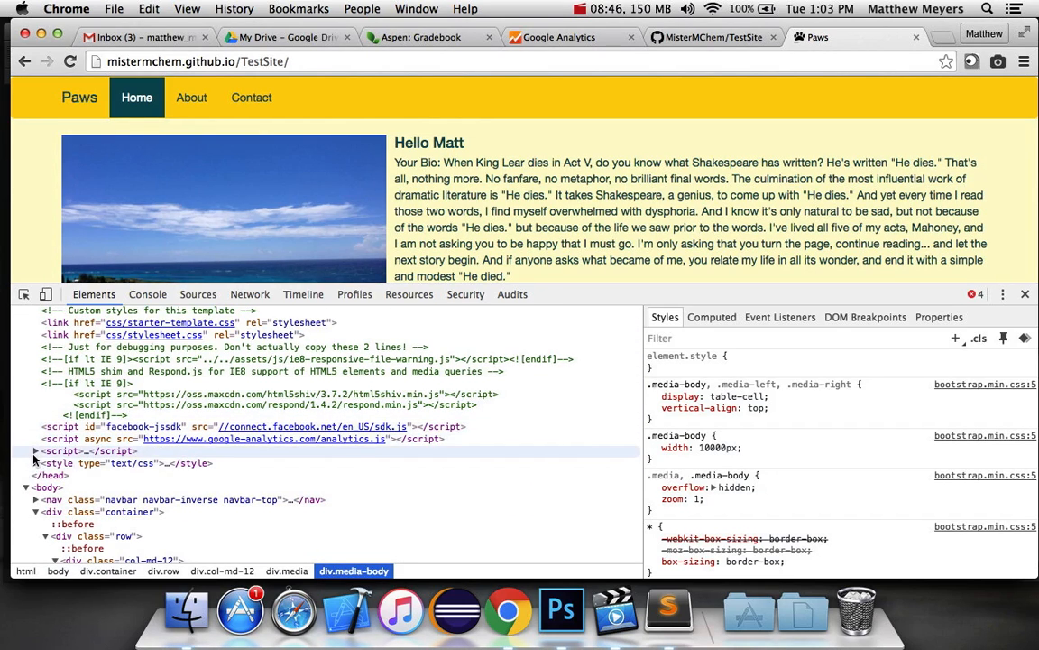
click(35, 451)
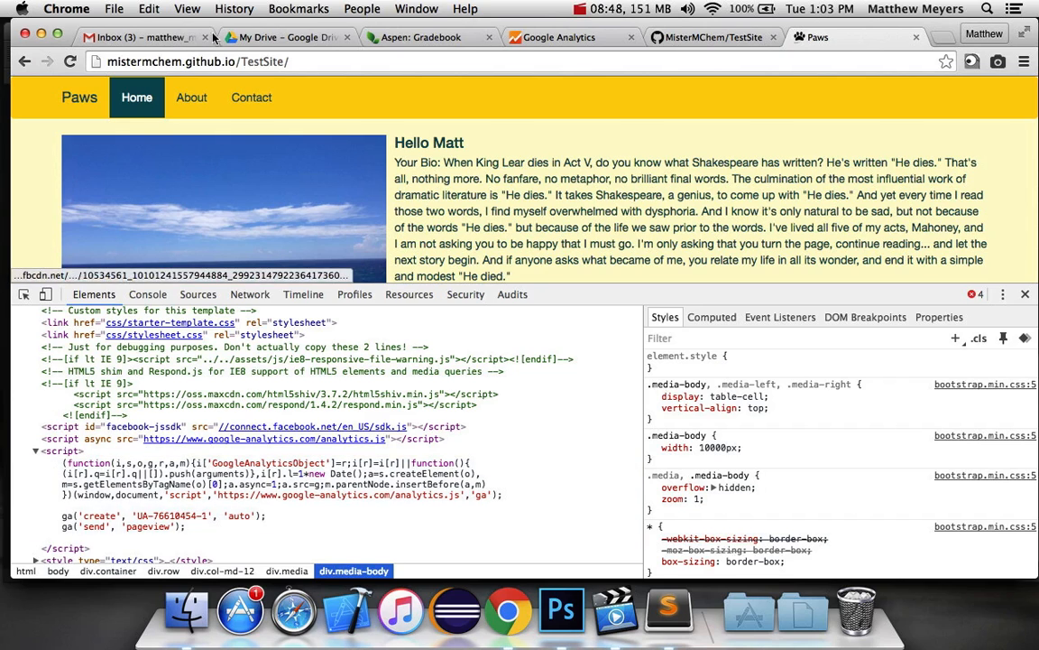
Return to Google Analytics and check active users and pageviews in the Real-Time Overview report for Watson Demo Website's All Web Site Data
click(564, 37)
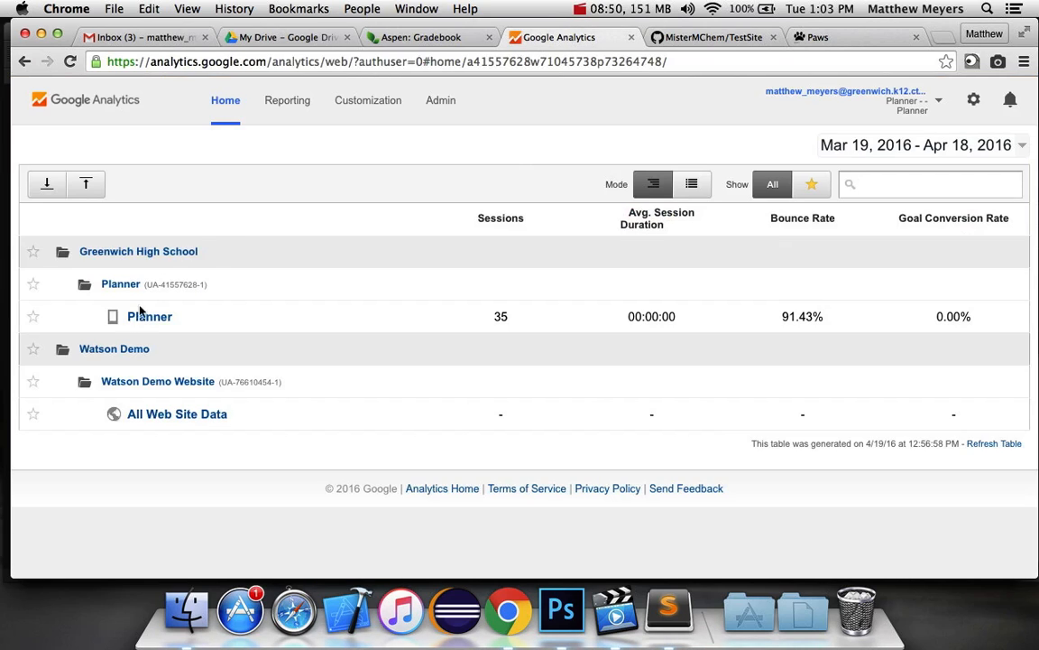
click(144, 417)
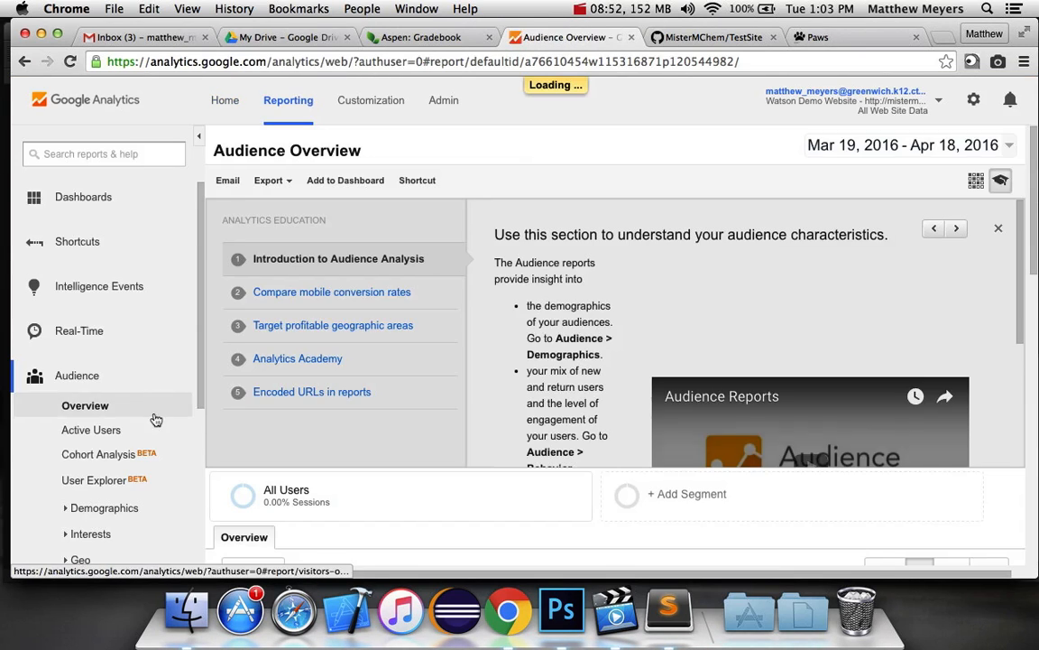
click(95, 330)
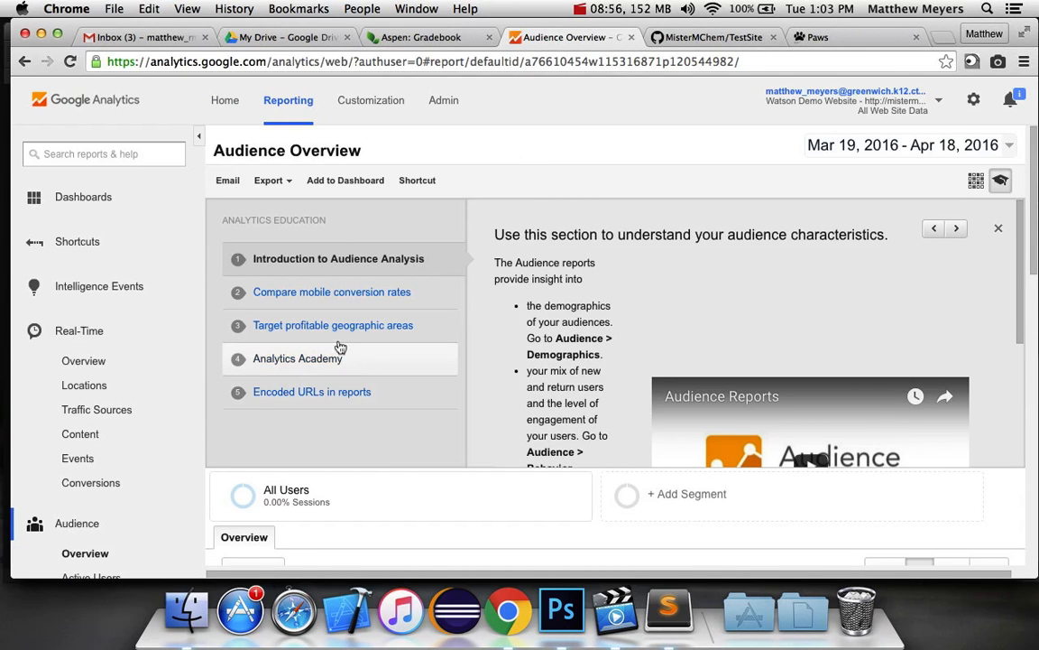
click(81, 330)
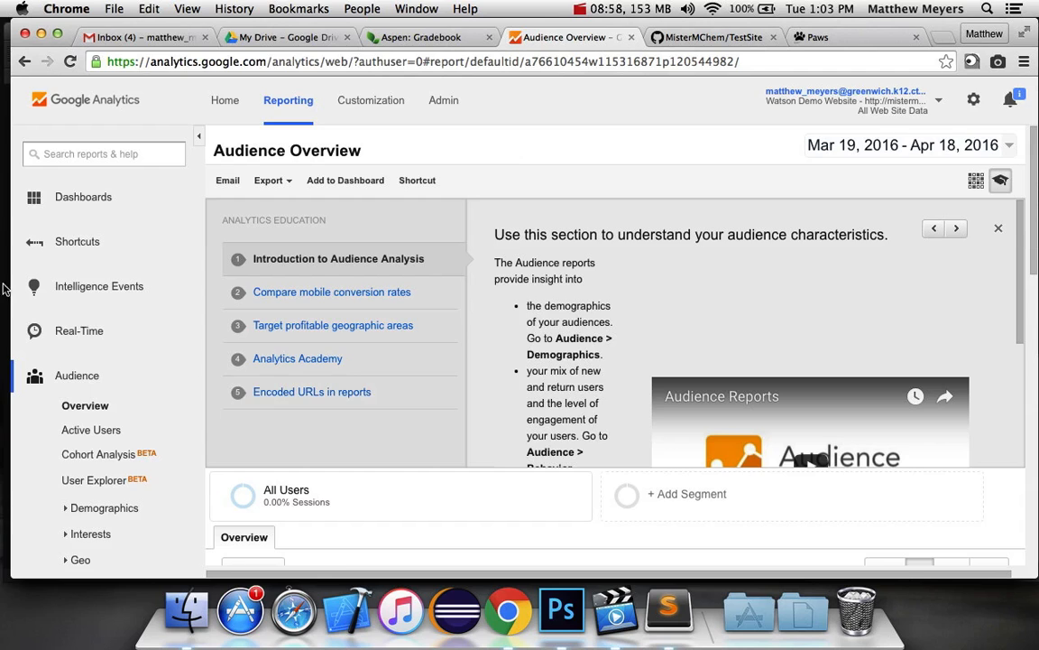
click(56, 325)
click(83, 360)
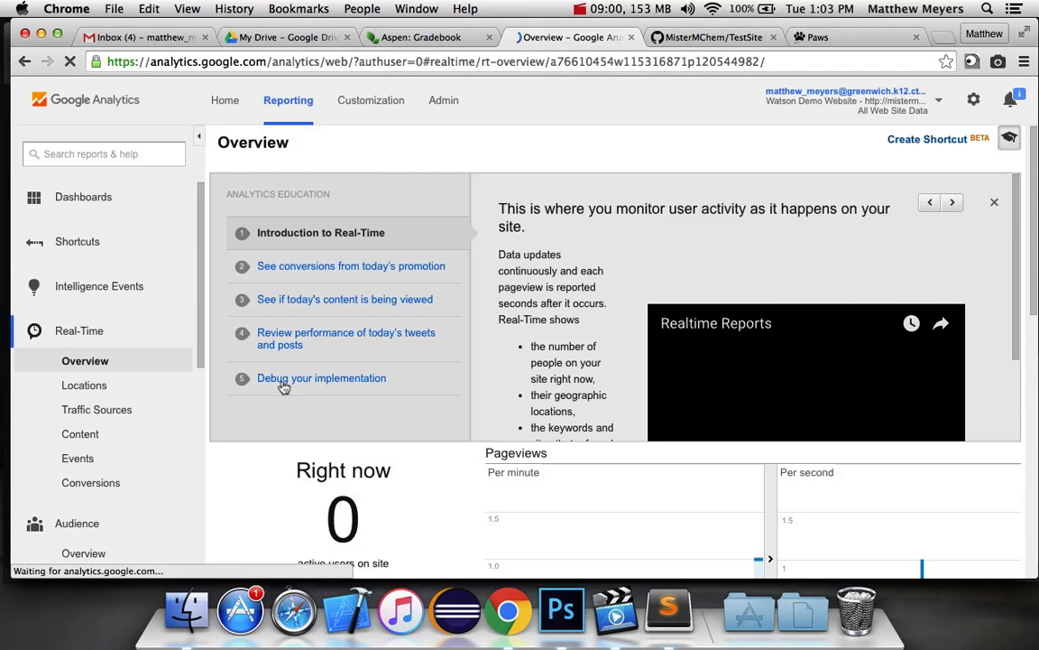
scroll(284, 386, down, 4)
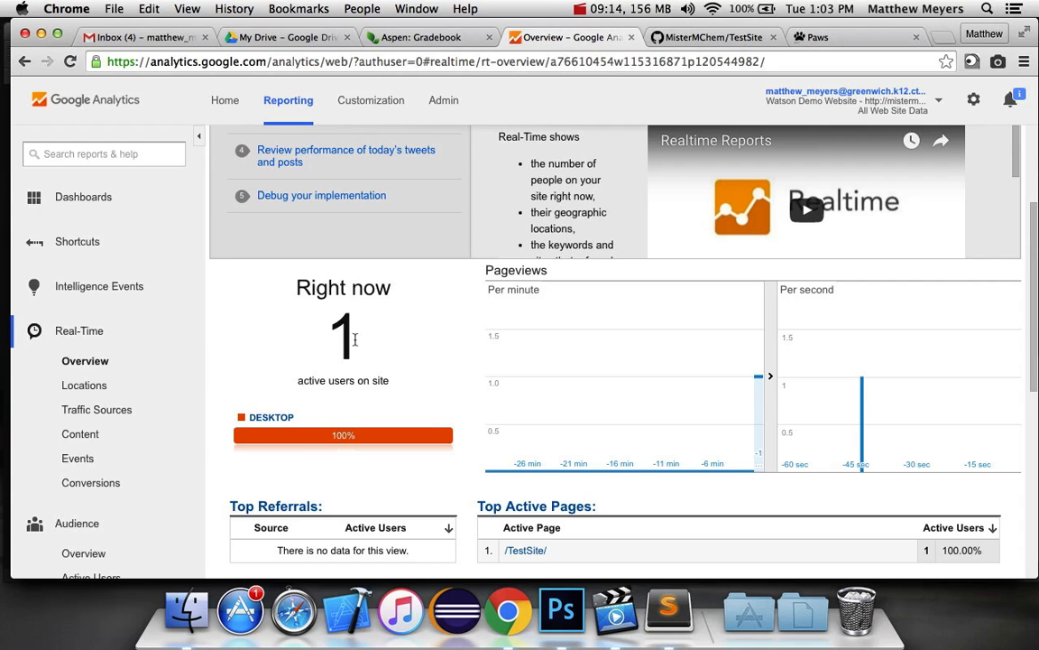
key(super+Tab)
key(super+Tab)
key(super+Tab)
key(super+Tab)
key(super+Tab)
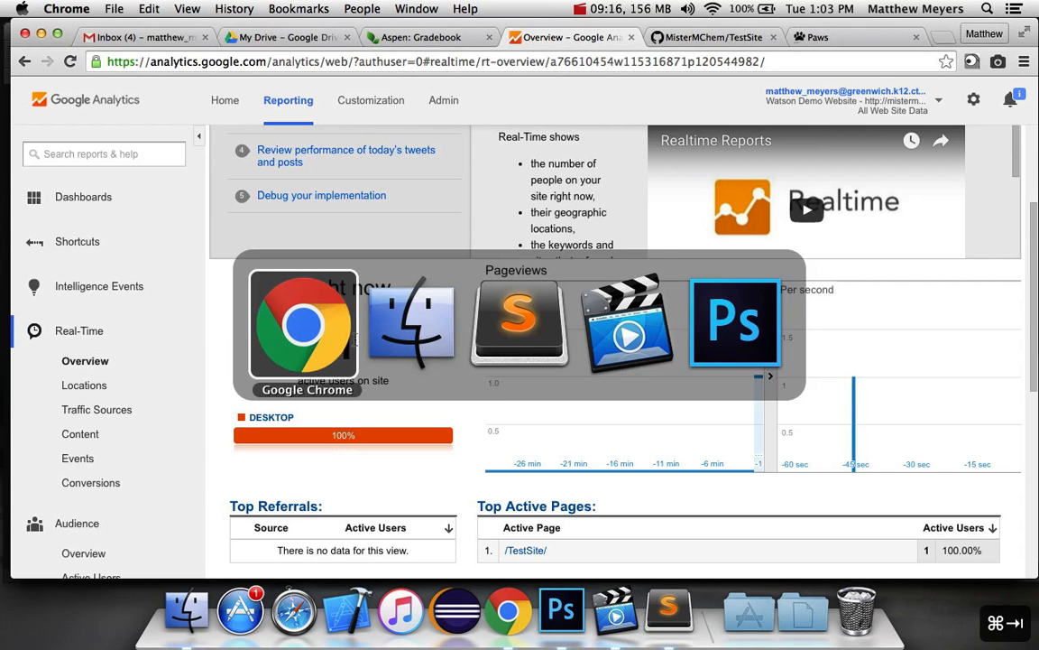
scroll(390, 316, up, 3)
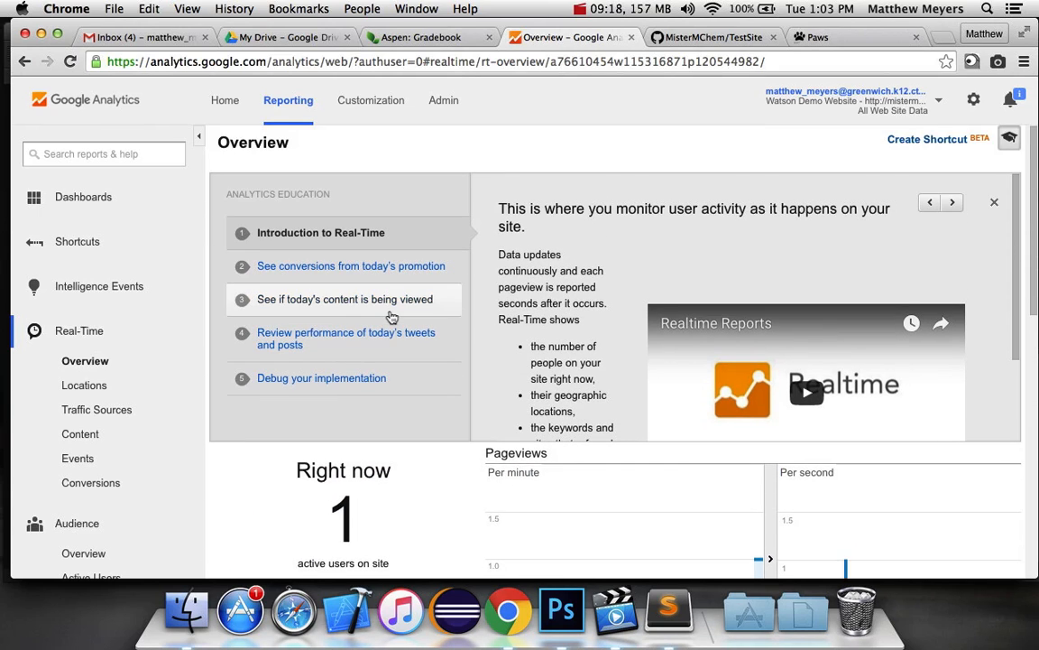
scroll(390, 316, down, 3)
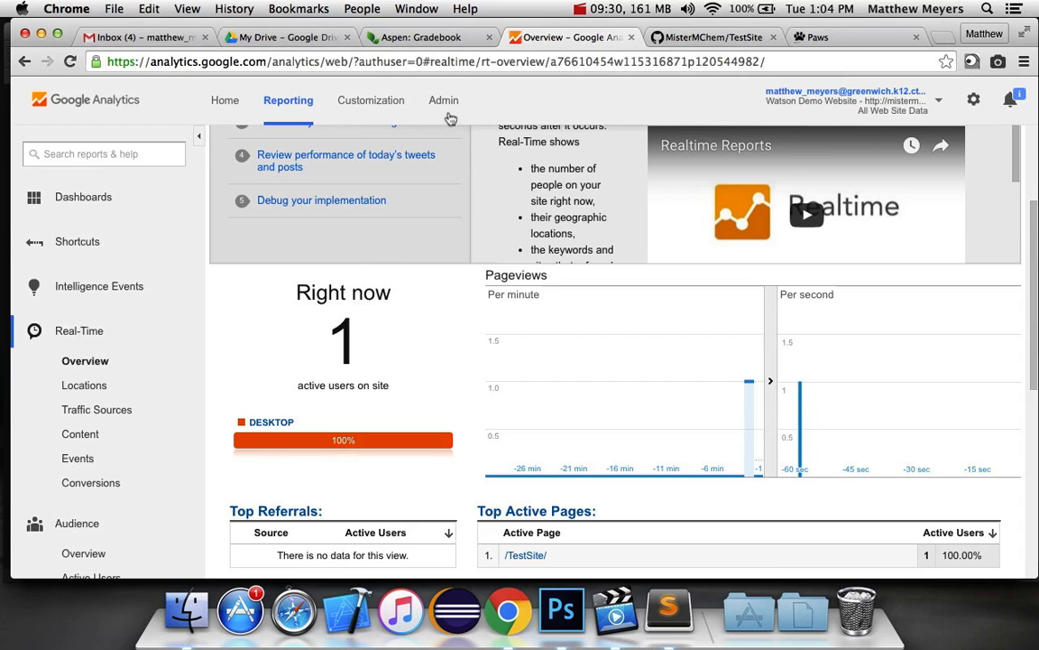
click(604, 11)
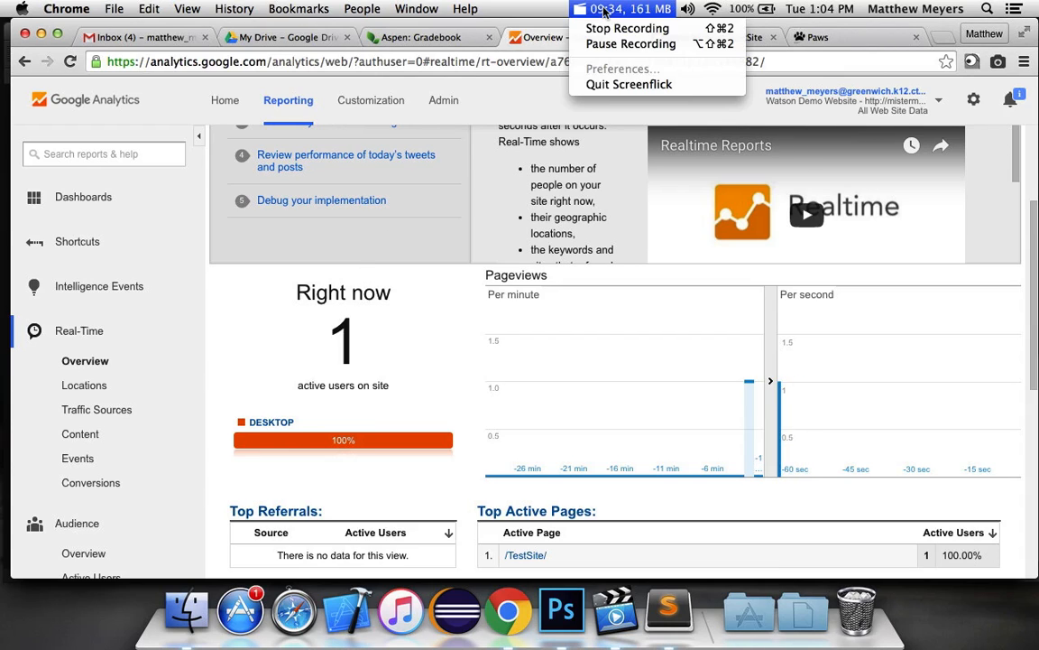